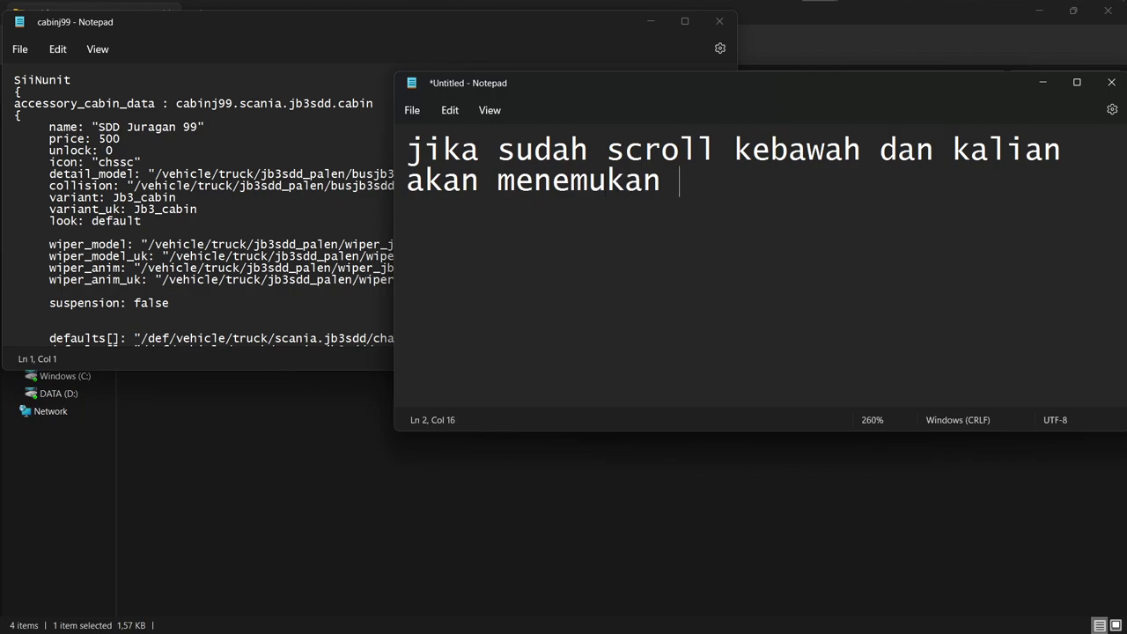
pyautogui.write('tulisan ( ')
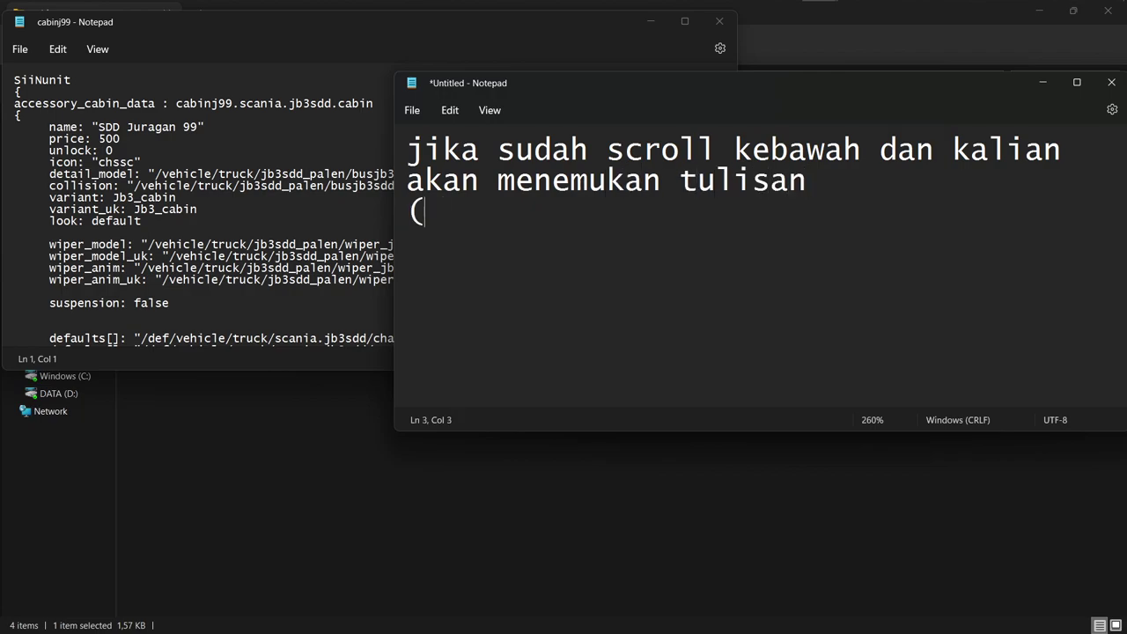
pyautogui.write('@include')
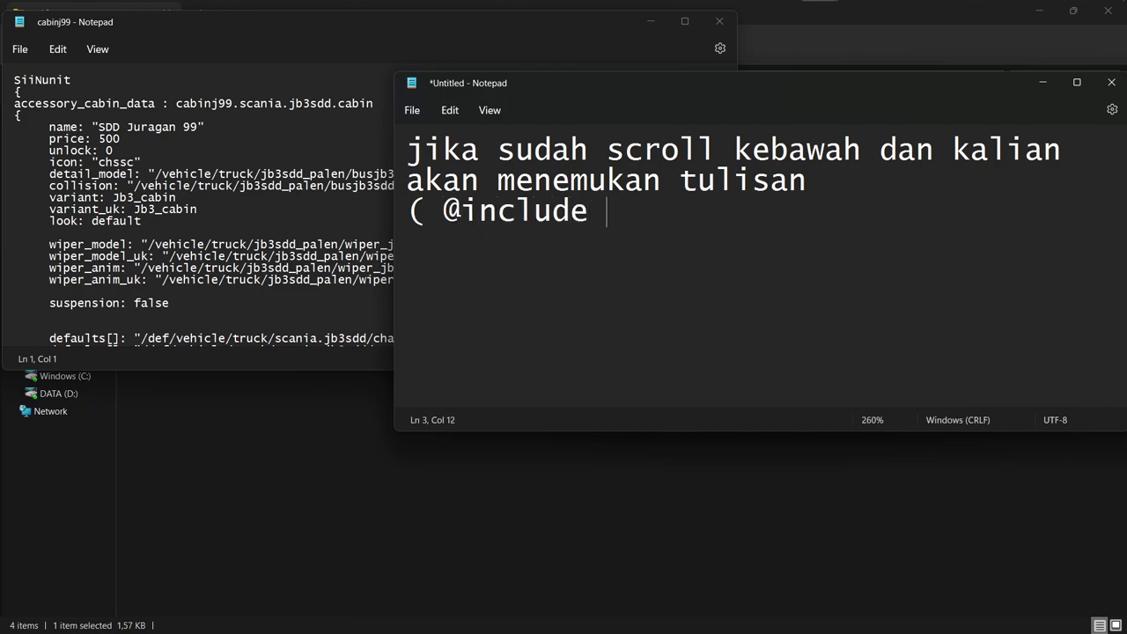
pyautogui.write(' "sound.sui')
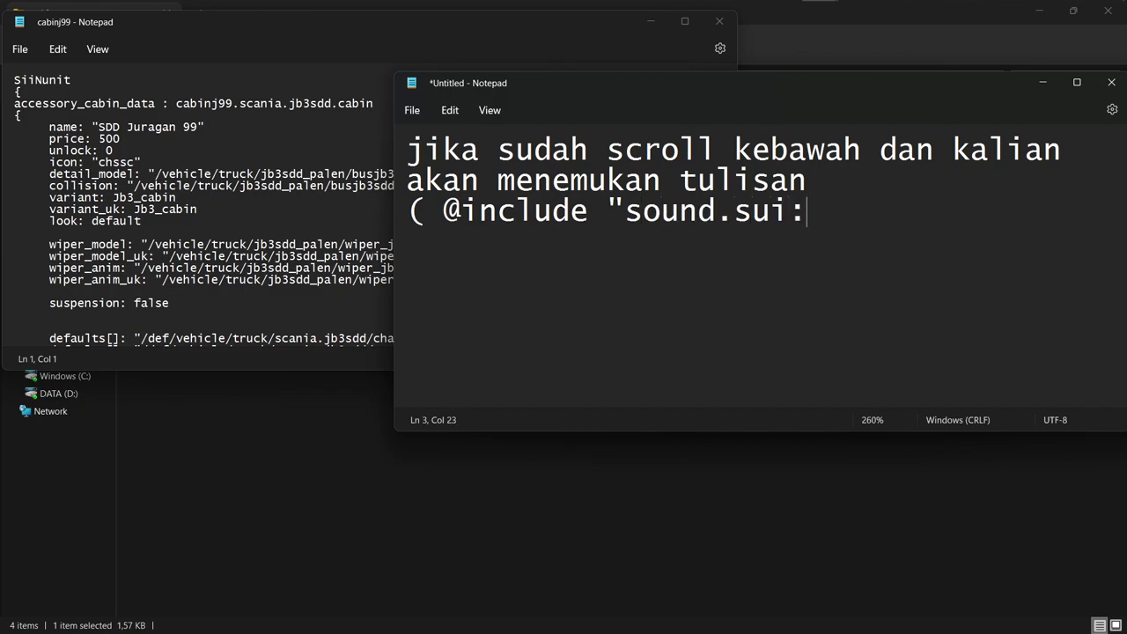
pyautogui.write('").')
pyautogui.click(213, 197)
pyautogui.scroll(-6, 213, 197)
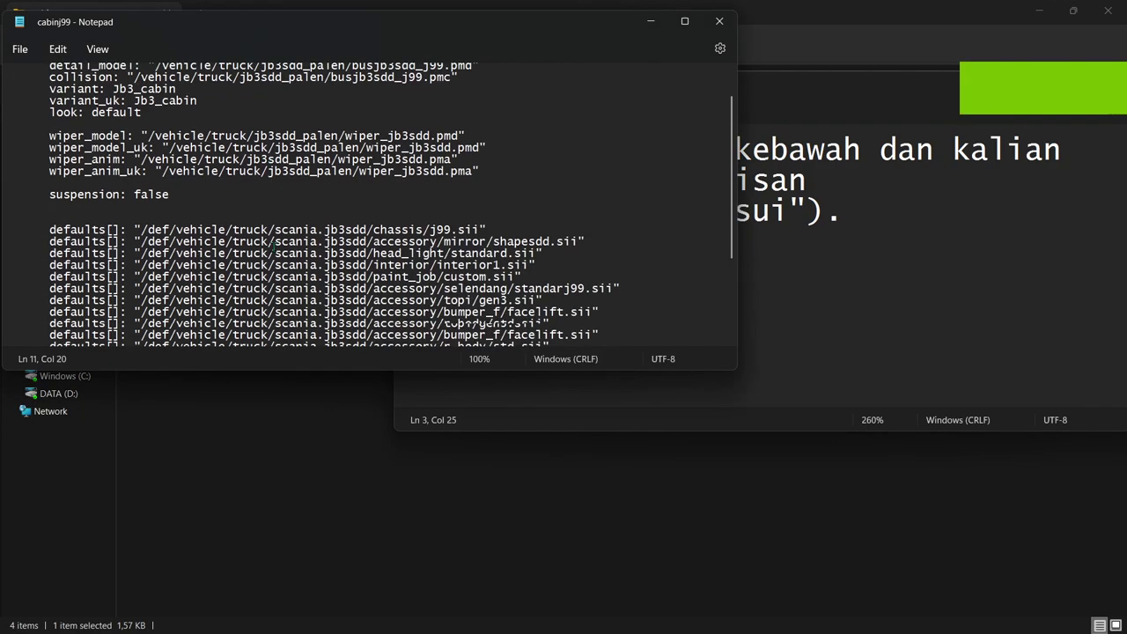
pyautogui.tripleClick(149, 304)
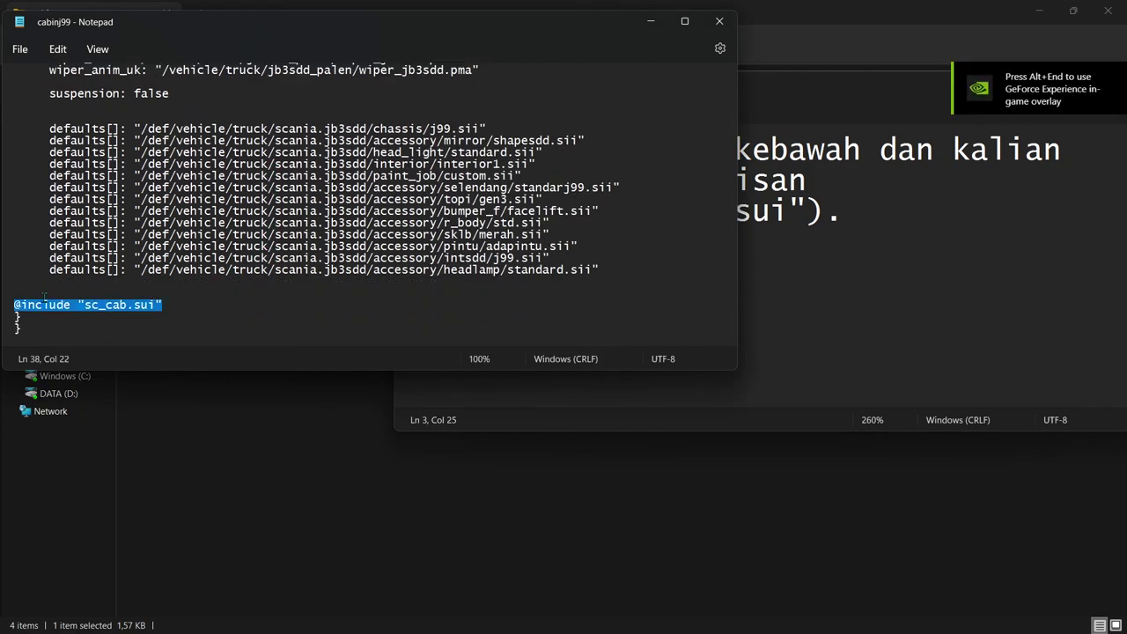
pyautogui.moveTo(42, 305); pyautogui.dragTo(8, 305)
pyautogui.keyDown('ctrl'); pyautogui.scroll(6, 16, 317); pyautogui.keyUp('ctrl')
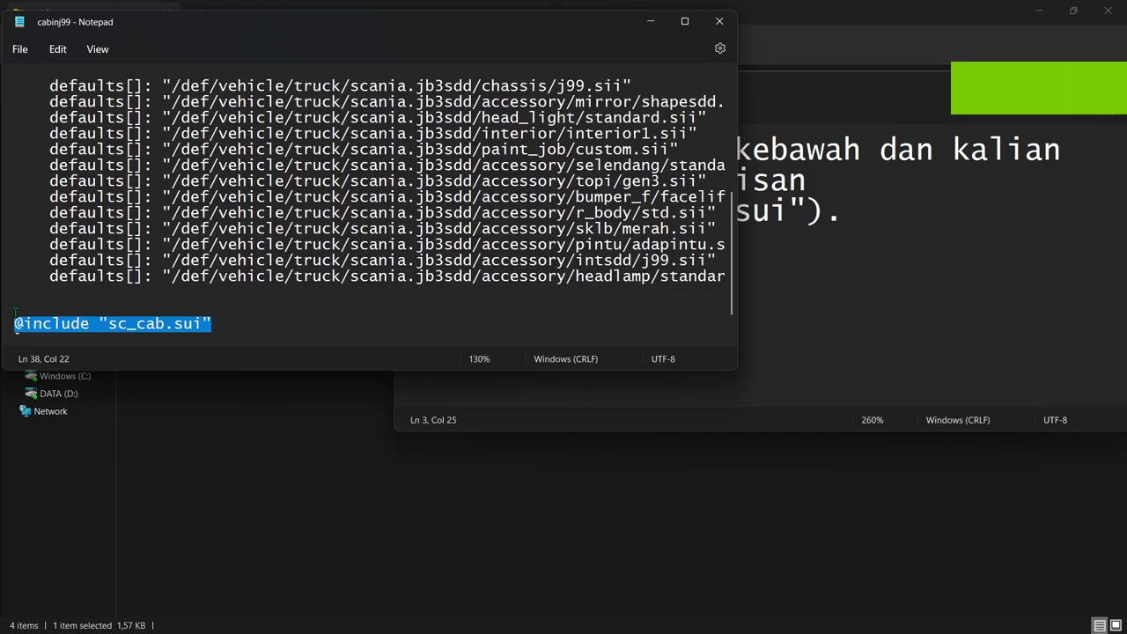
pyautogui.press('Down')
pyautogui.moveTo(250, 268)
pyautogui.mouseDown()
pyautogui.moveTo(14, 267)
pyautogui.moveTo(260, 267)
pyautogui.mouseUp()
pyautogui.click(260, 267)
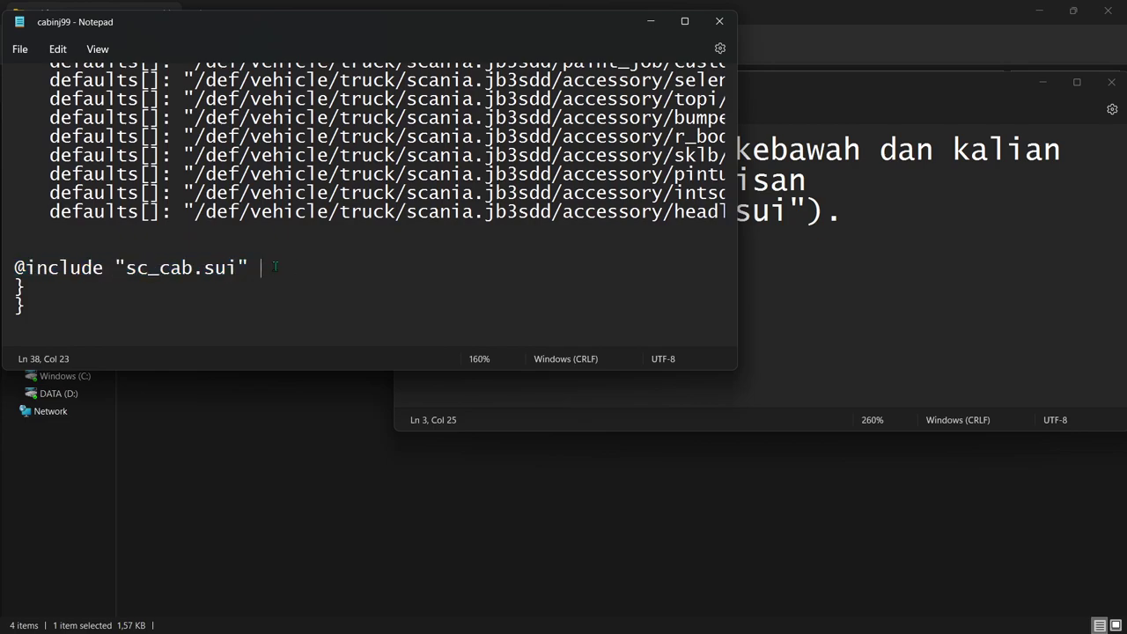
pyautogui.click(809, 268)
pyautogui.hotkey('ctrl', 'a')
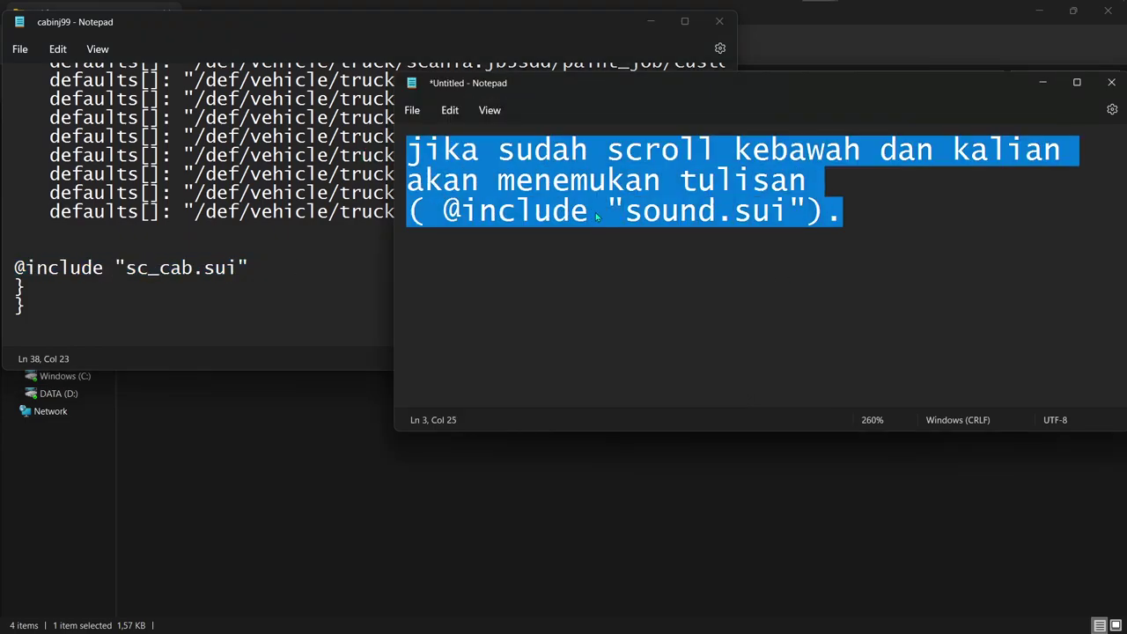
pyautogui.press('BackSpace')
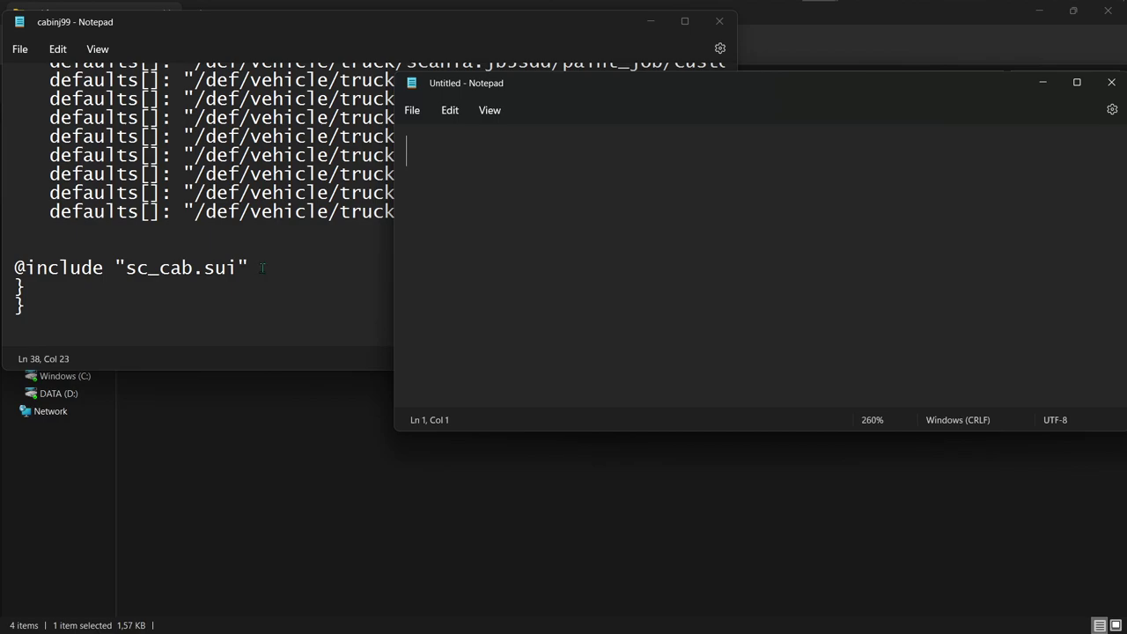
pyautogui.moveTo(263, 268); pyautogui.dragTo(14, 268)
# Write "tulisan yang saya blok biru tadi kita hapus, jika sudah kemudian kita save" over three lines in the empty untitled note.
pyautogui.click(810, 239)
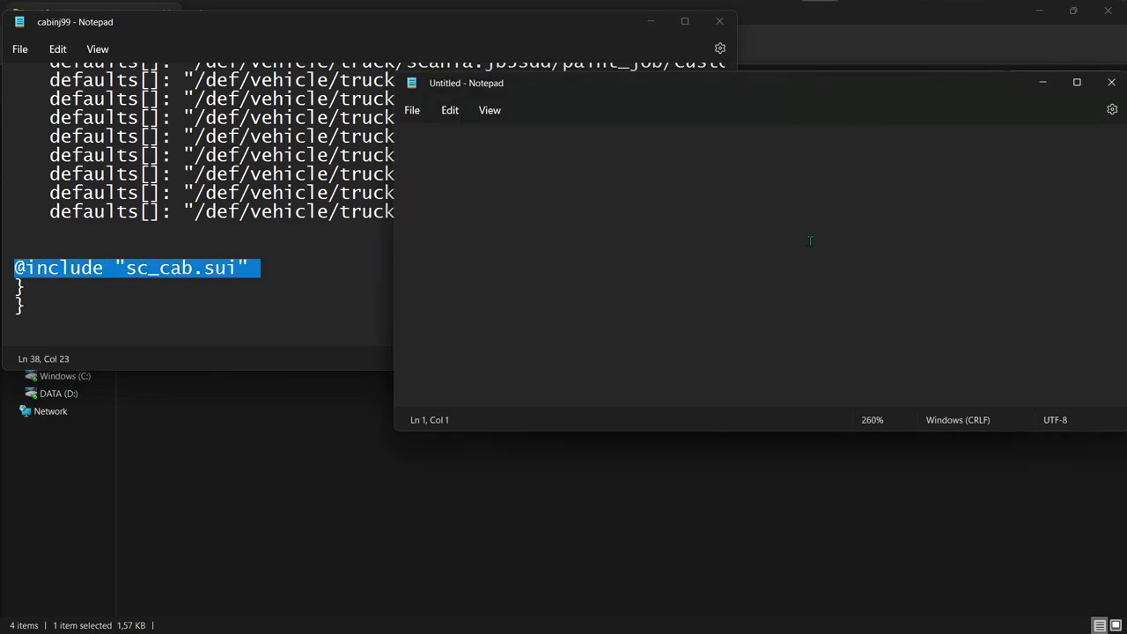
pyautogui.write('tulisan yang')
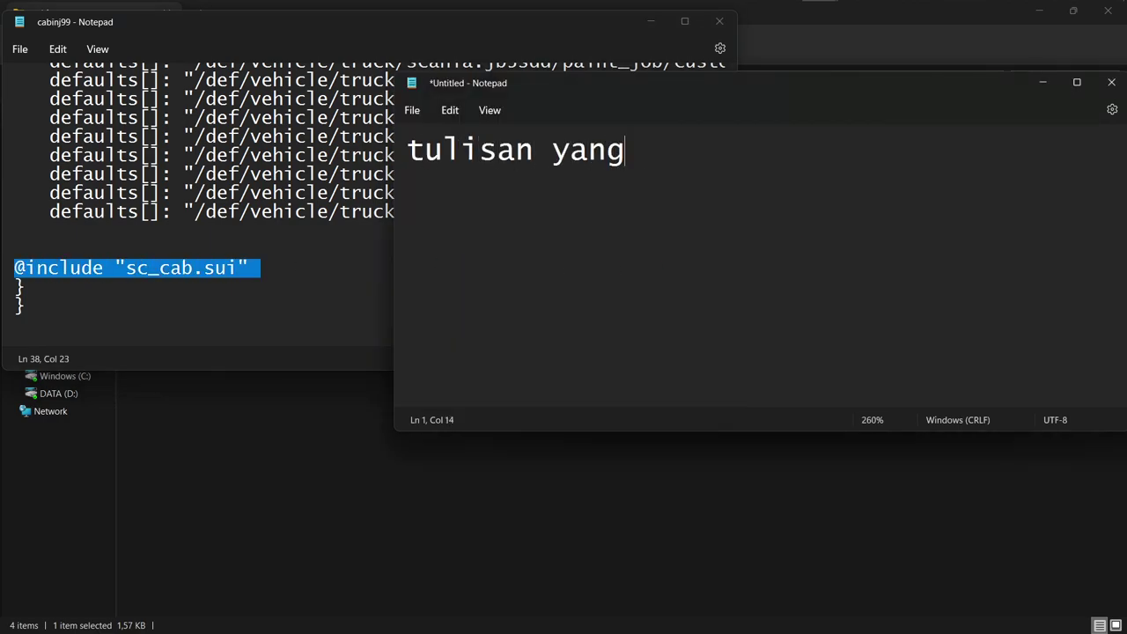
pyautogui.write(' saya blok b')
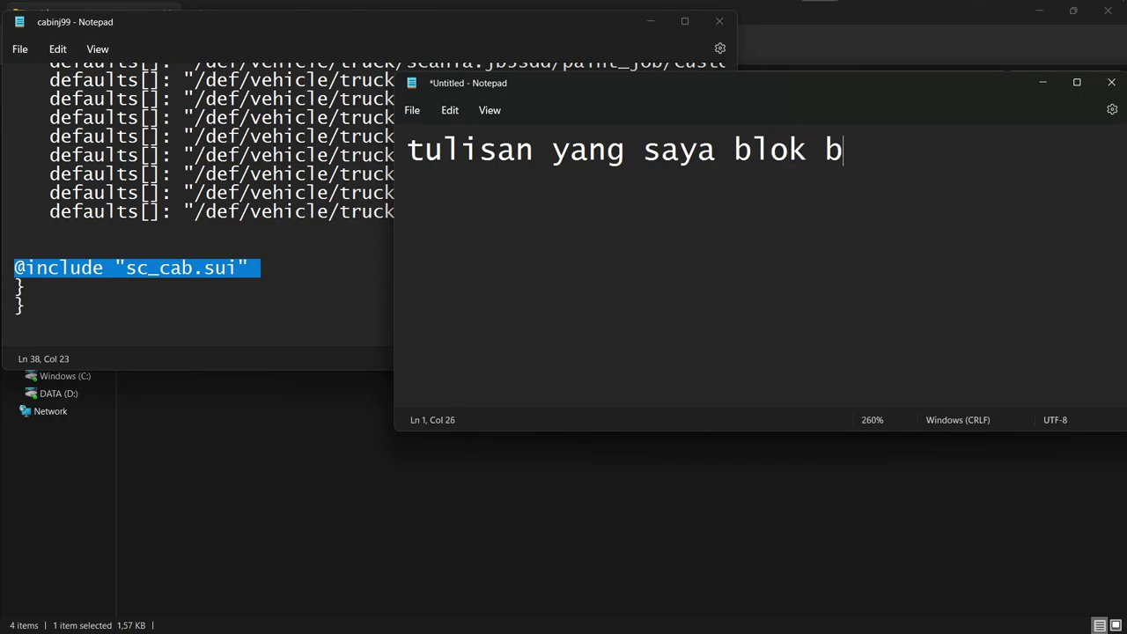
pyautogui.write('iru tadi')
pyautogui.press('Return')
pyautogui.write('t')
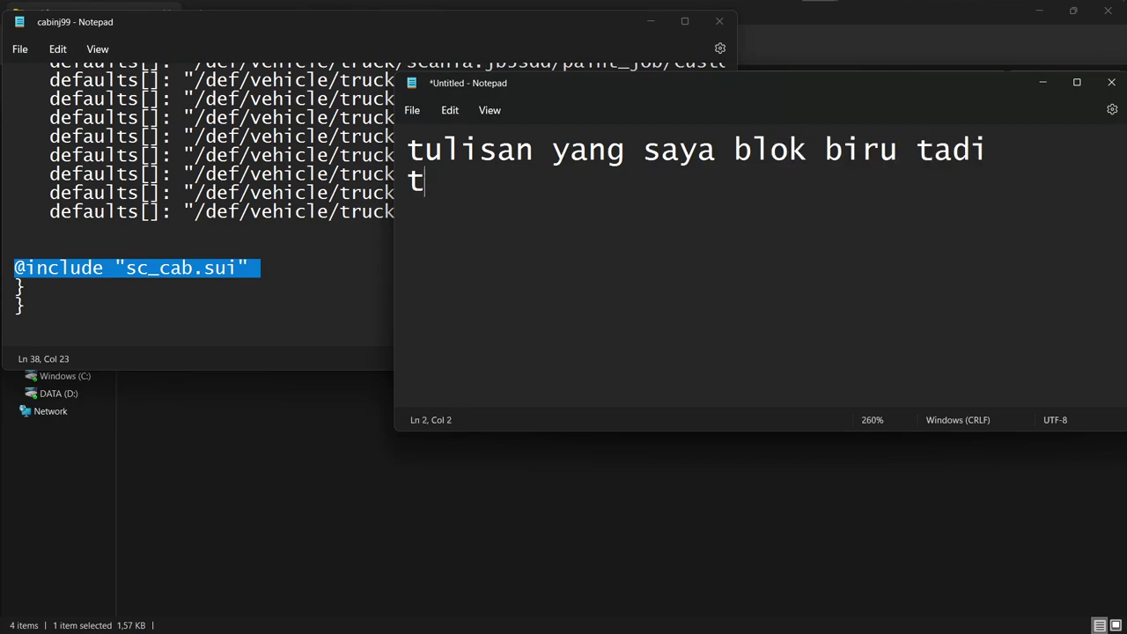
pyautogui.press('BackSpace')
pyautogui.write('kita hapus')
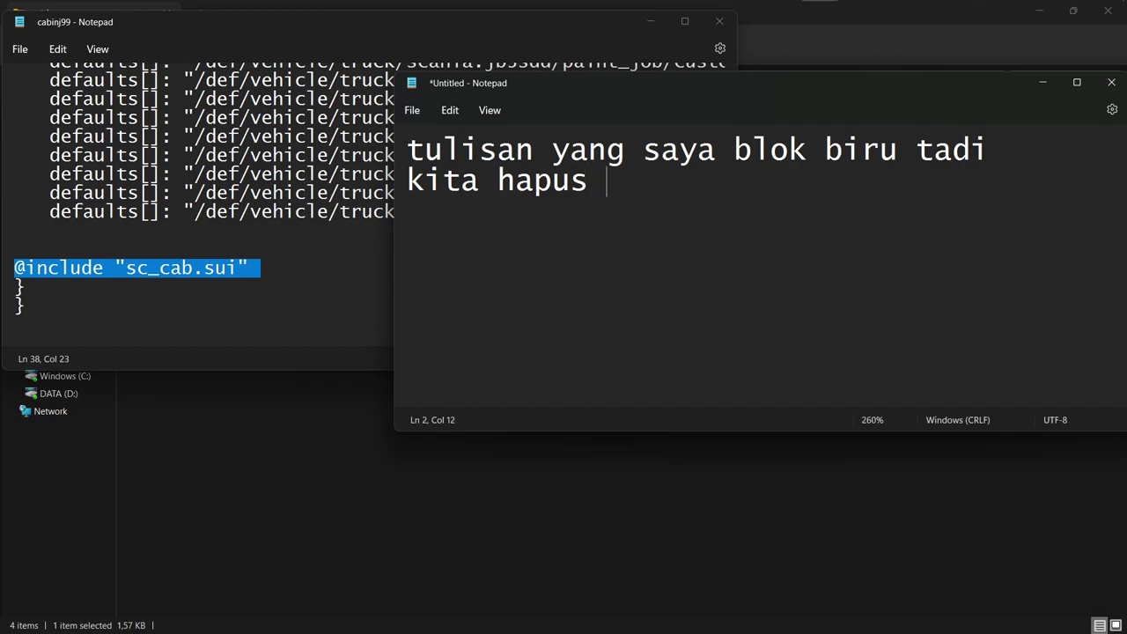
pyautogui.write('. jika sud')
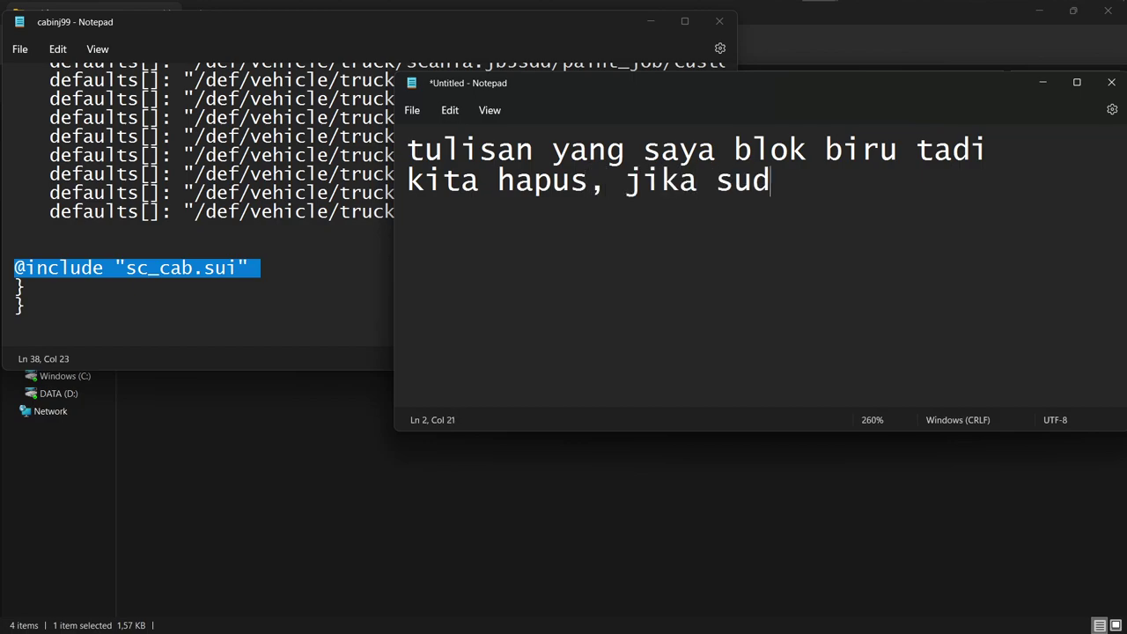
pyautogui.write('ah kemudian kita')
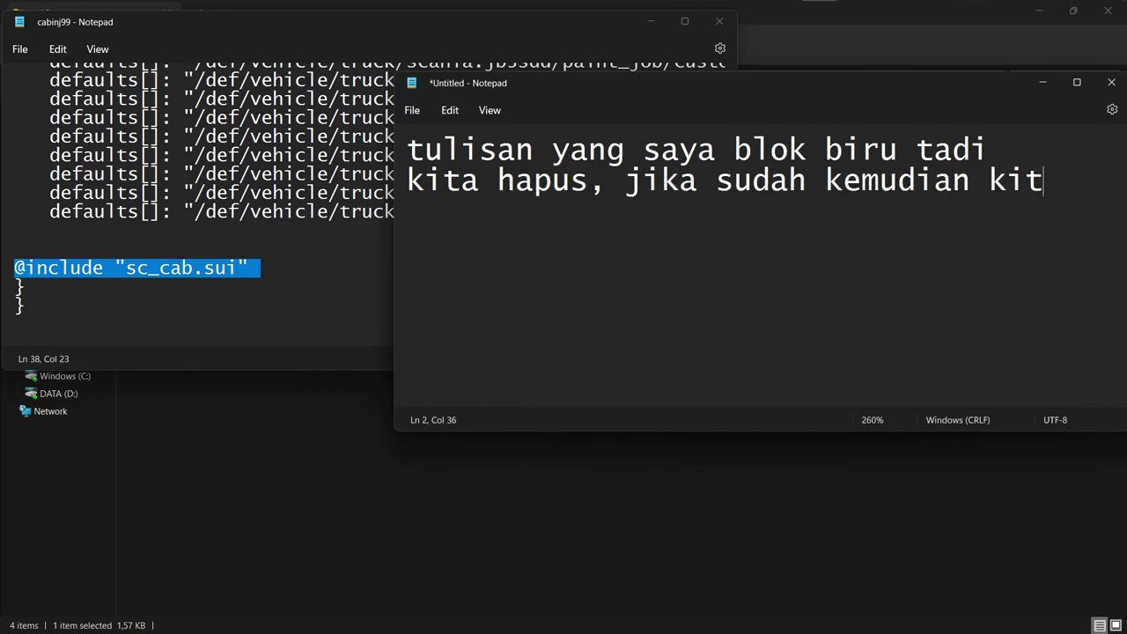
pyautogui.press('Return')
pyautogui.write('save')
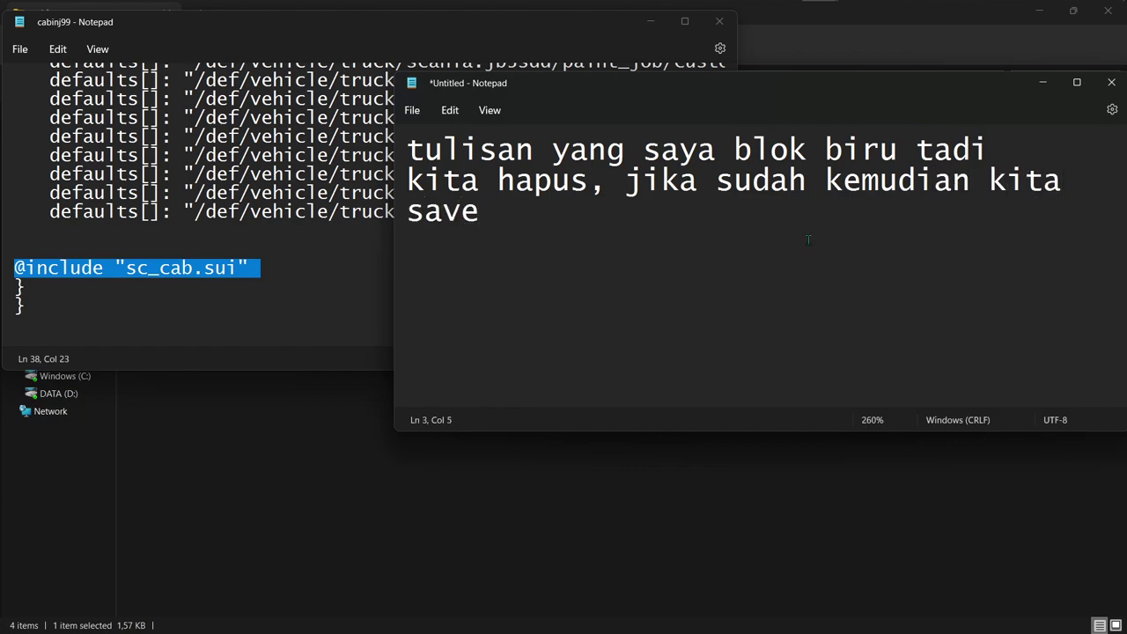
pyautogui.click(360, 283)
pyautogui.moveTo(262, 268); pyautogui.dragTo(17, 268)
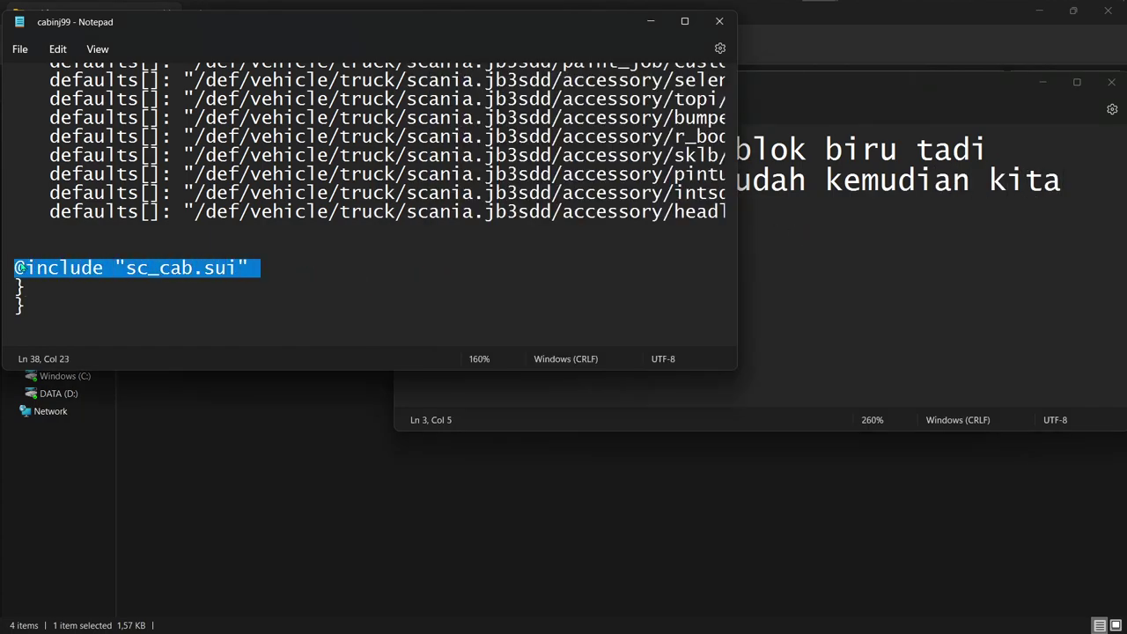
pyautogui.press('Delete')
pyautogui.keyDown('ctrl'); pyautogui.scroll(-11, 175, 248); pyautogui.keyUp('ctrl')
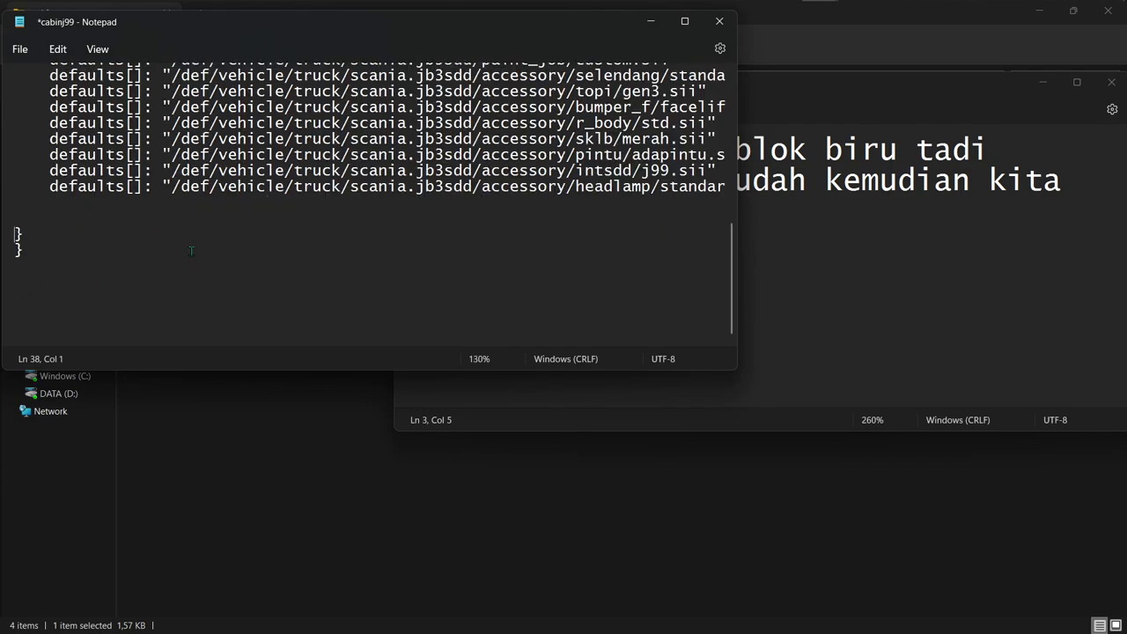
pyautogui.keyDown('ctrl'); pyautogui.scroll(4, 15, 334); pyautogui.keyUp('ctrl')
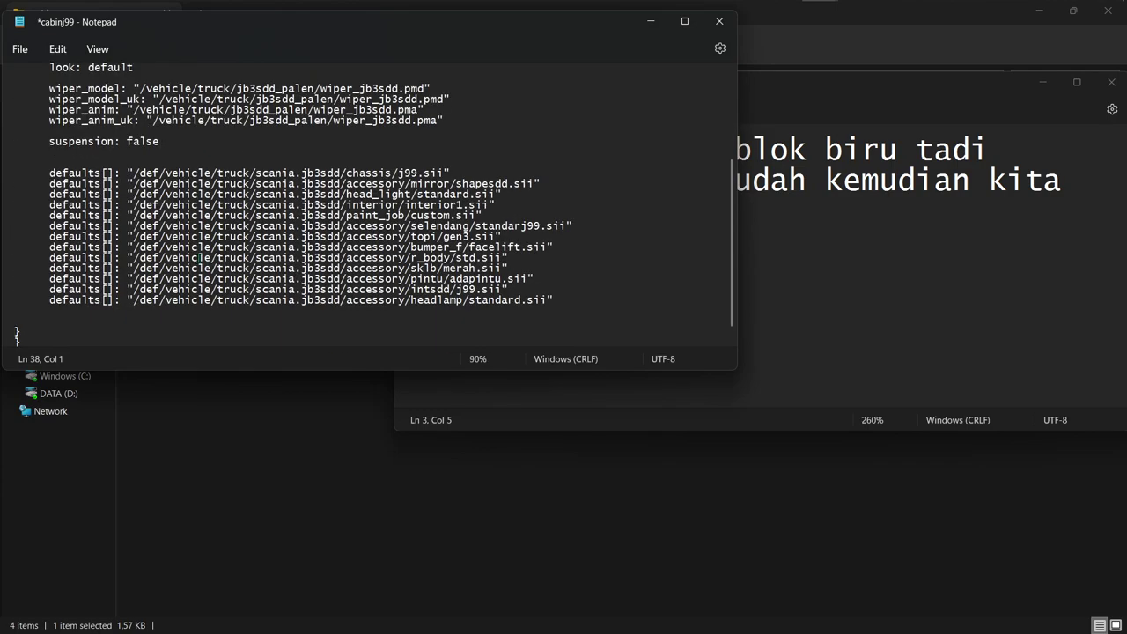
pyautogui.hotkey('ctrl', 's')
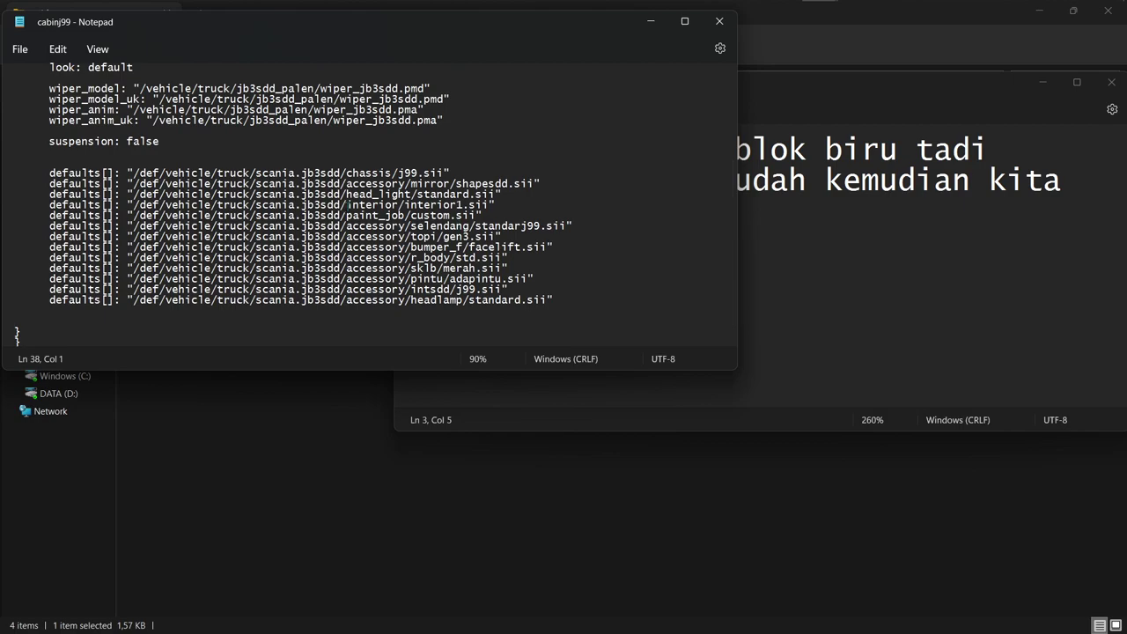
pyautogui.moveTo(328, 21); pyautogui.dragTo(370, 65)
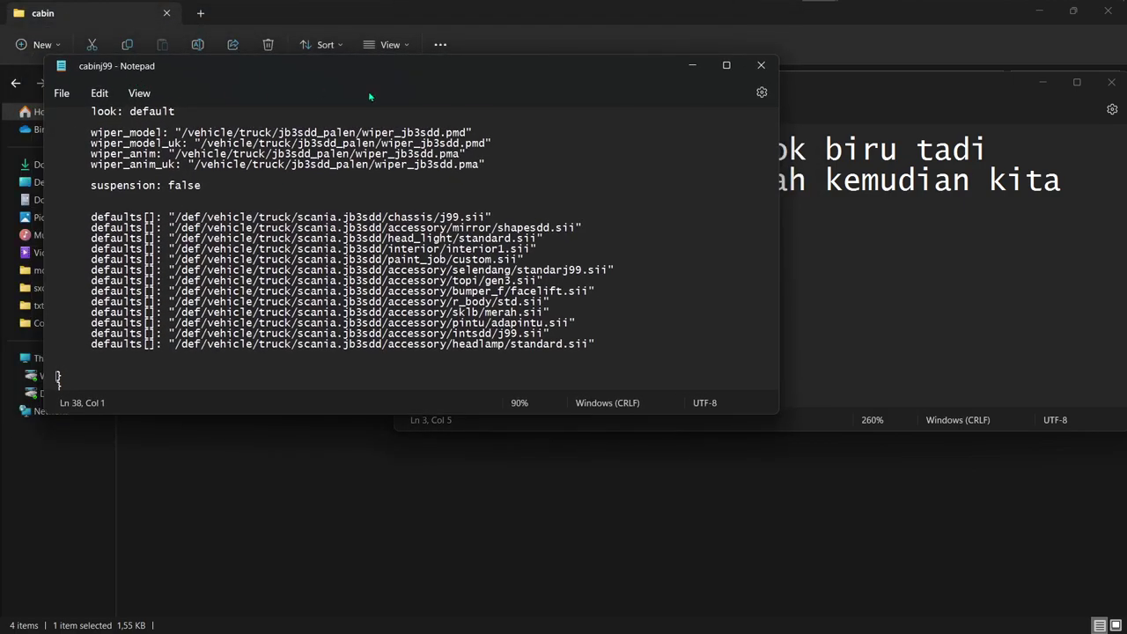
pyautogui.click(762, 67)
pyautogui.click(393, 222)
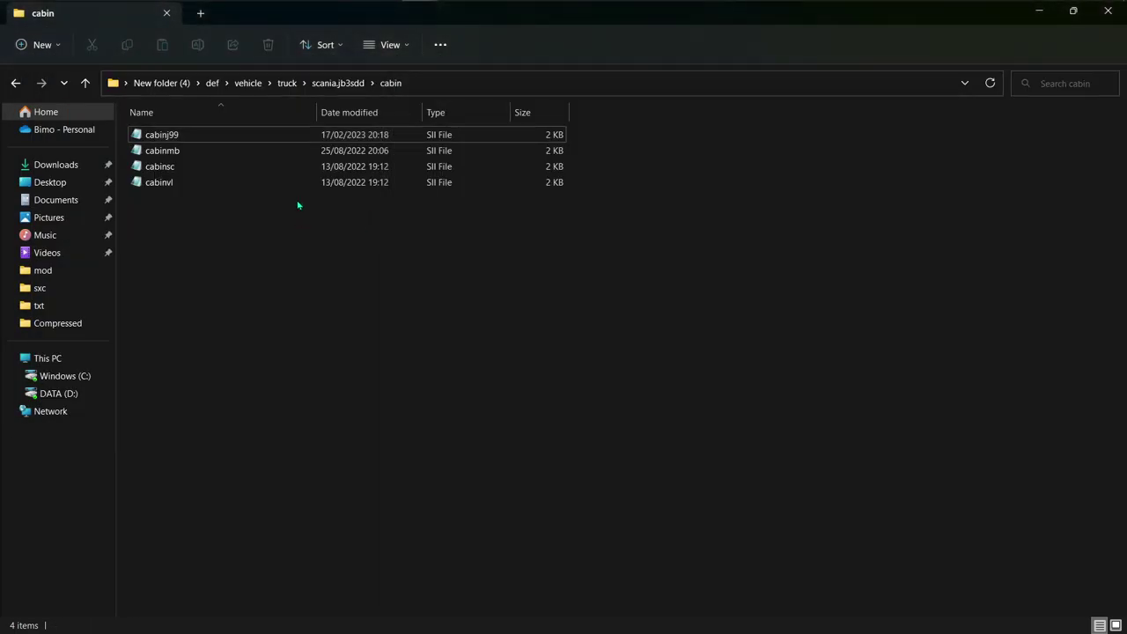
# Reopen cabinj99 from the cabin folder to check the saved contents, and close it again.
pyautogui.hotkey('alt', 'Tab')
pyautogui.click(244, 228)
pyautogui.doubleClick(229, 141)
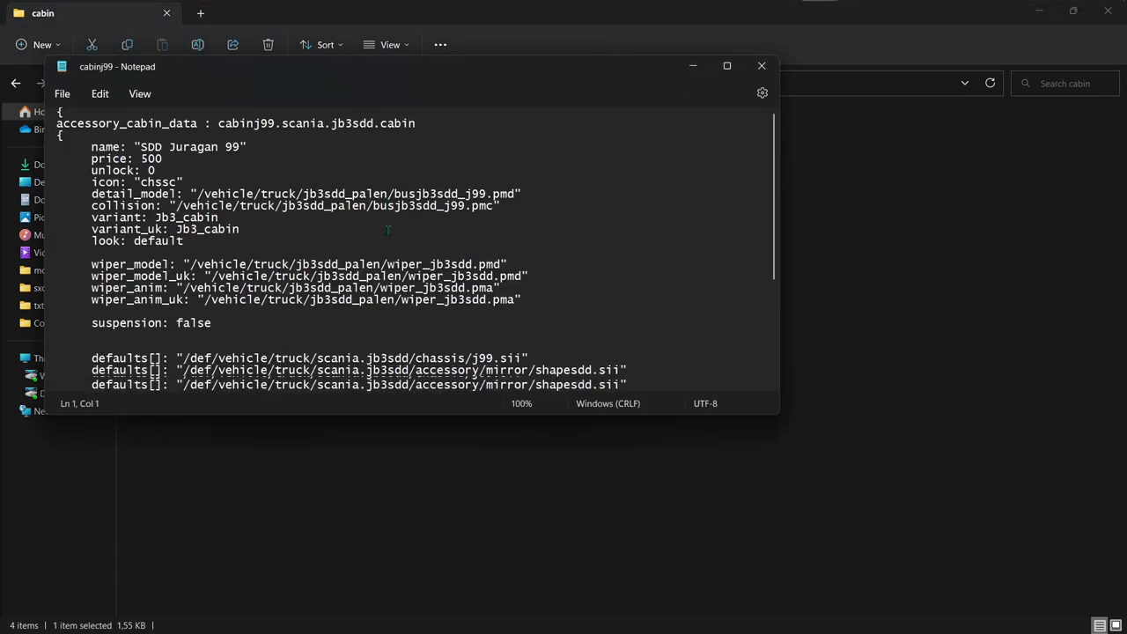
pyautogui.scroll(-4, 396, 242)
pyautogui.click(762, 65)
# Replace the untitled note's text with "next step, lakukan hal yang sama seperti proses pertama tadi pada file lainnya." on two lines.
pyautogui.hotkey('alt', 'Tab')
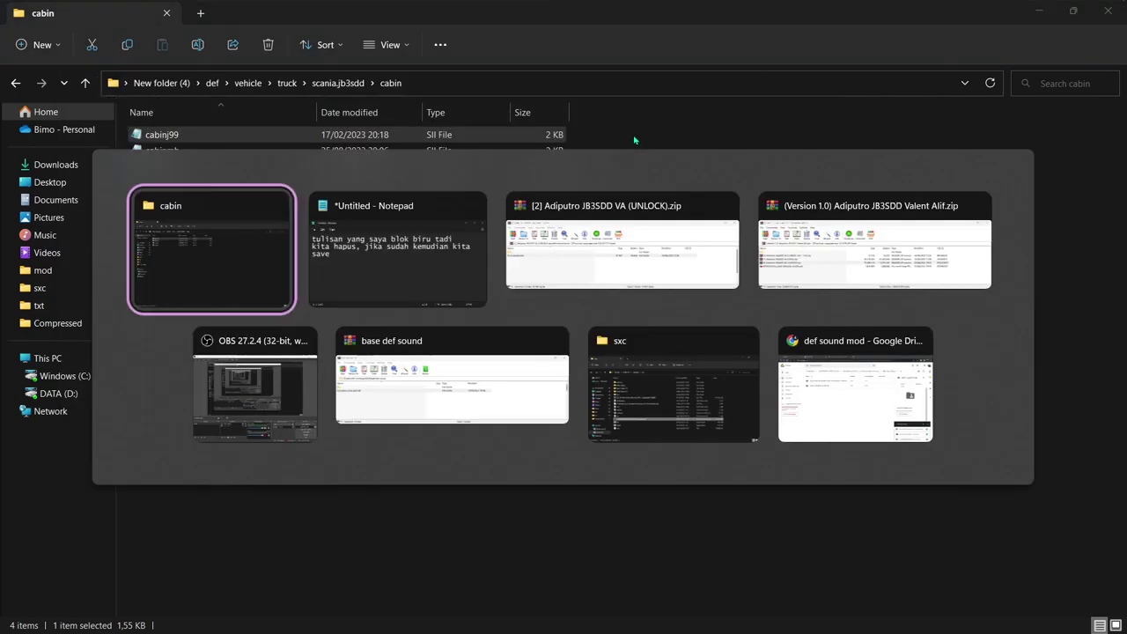
pyautogui.moveTo(479, 212); pyautogui.dragTo(393, 153)
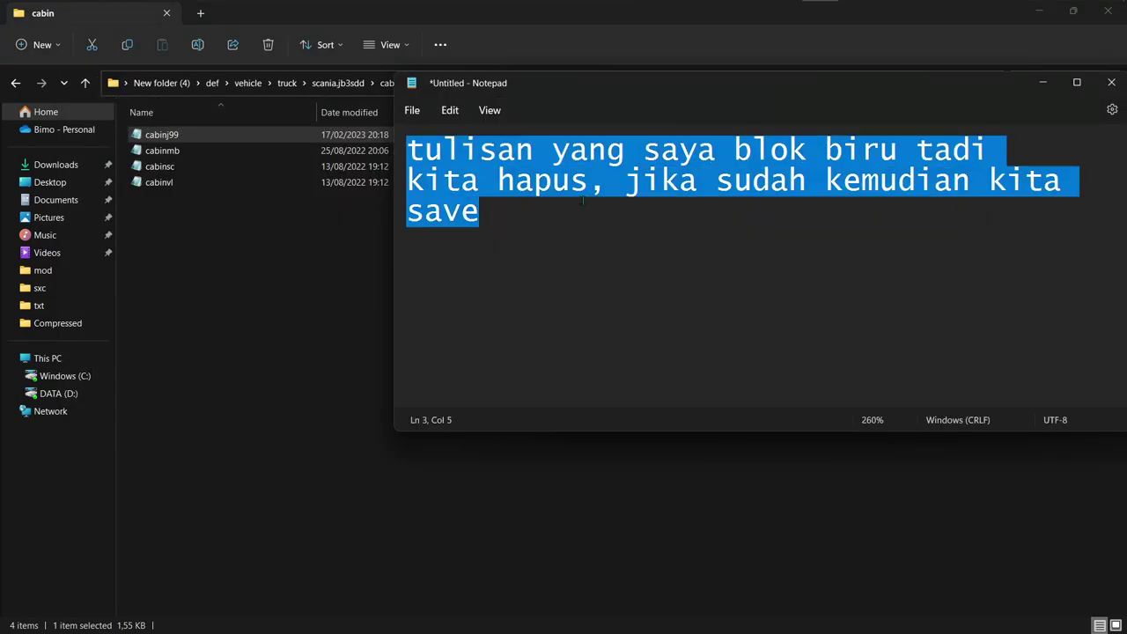
pyautogui.press('BackSpace')
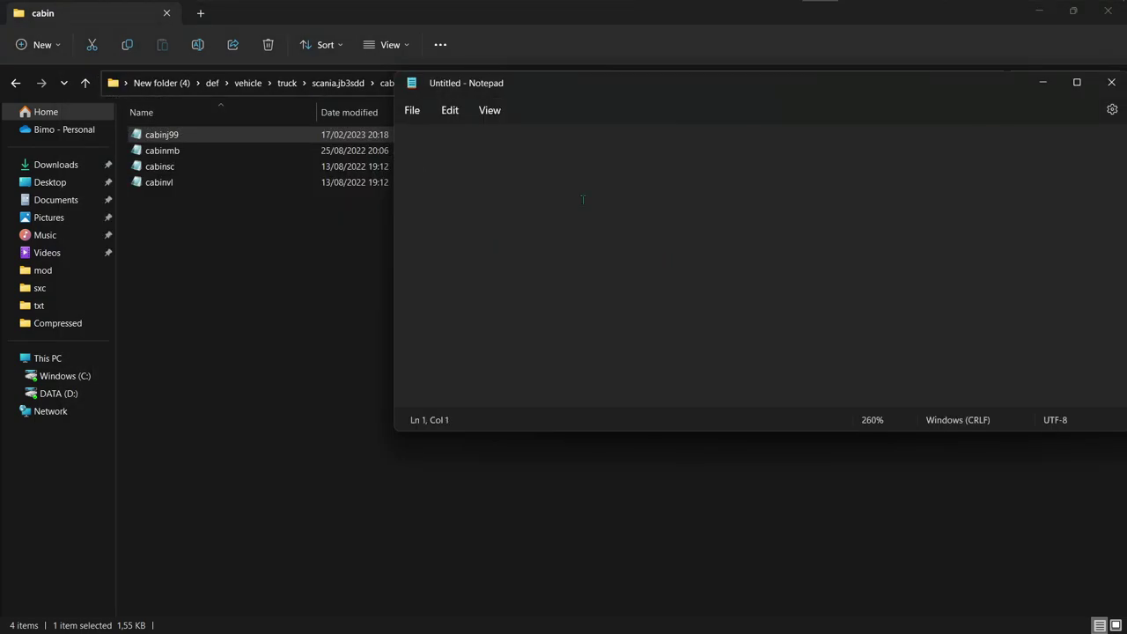
pyautogui.write('next step,')
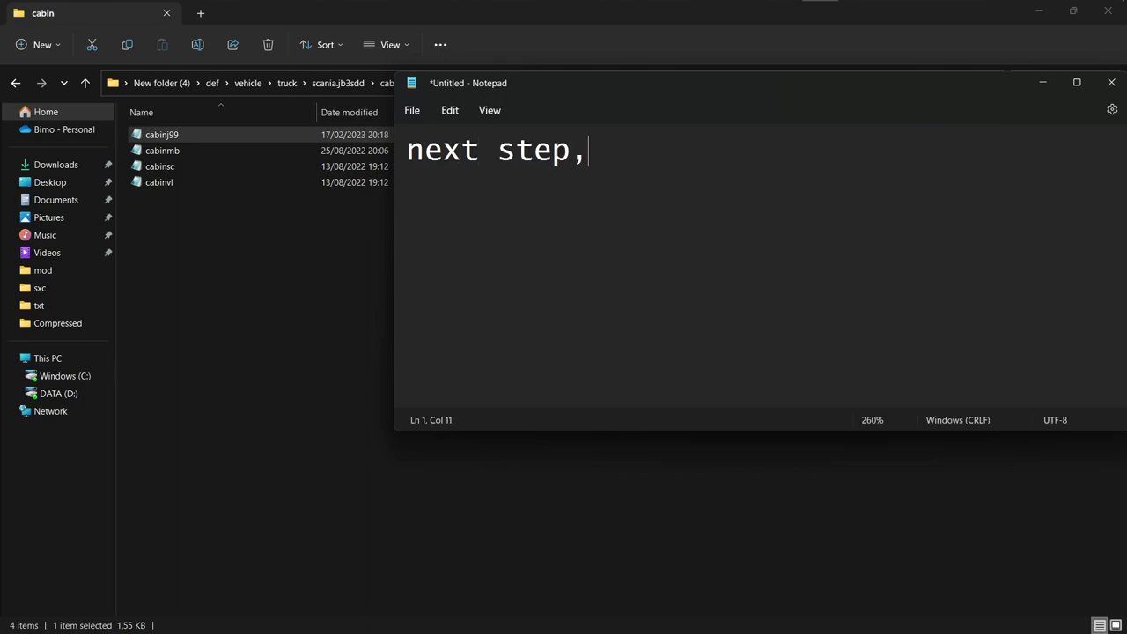
pyautogui.write(' lakukan ')
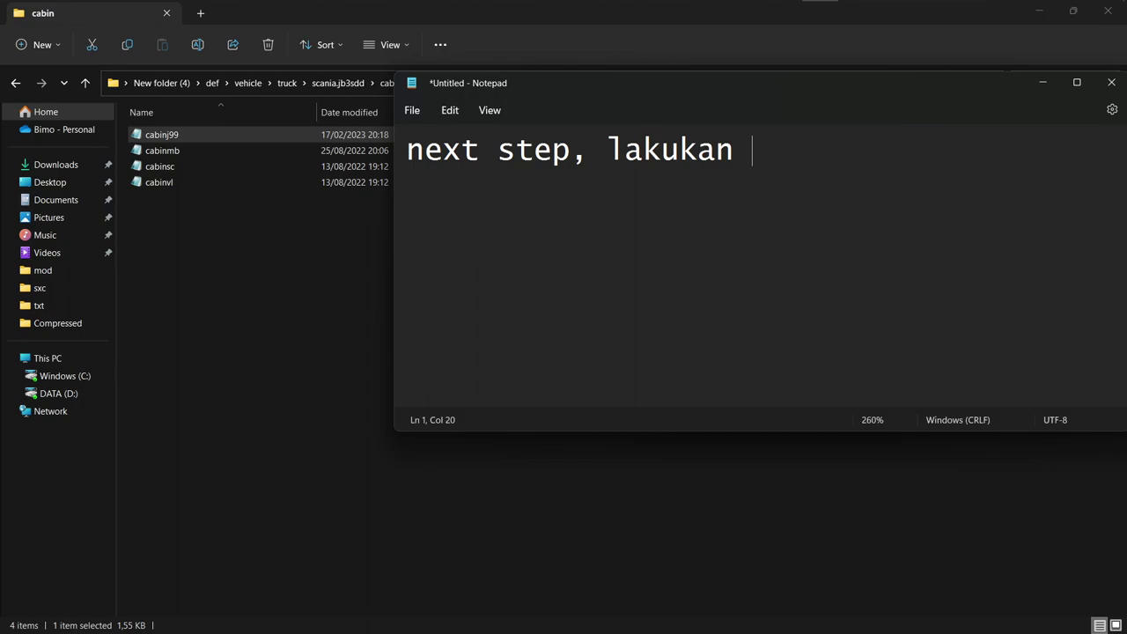
pyautogui.write('hal yang ')
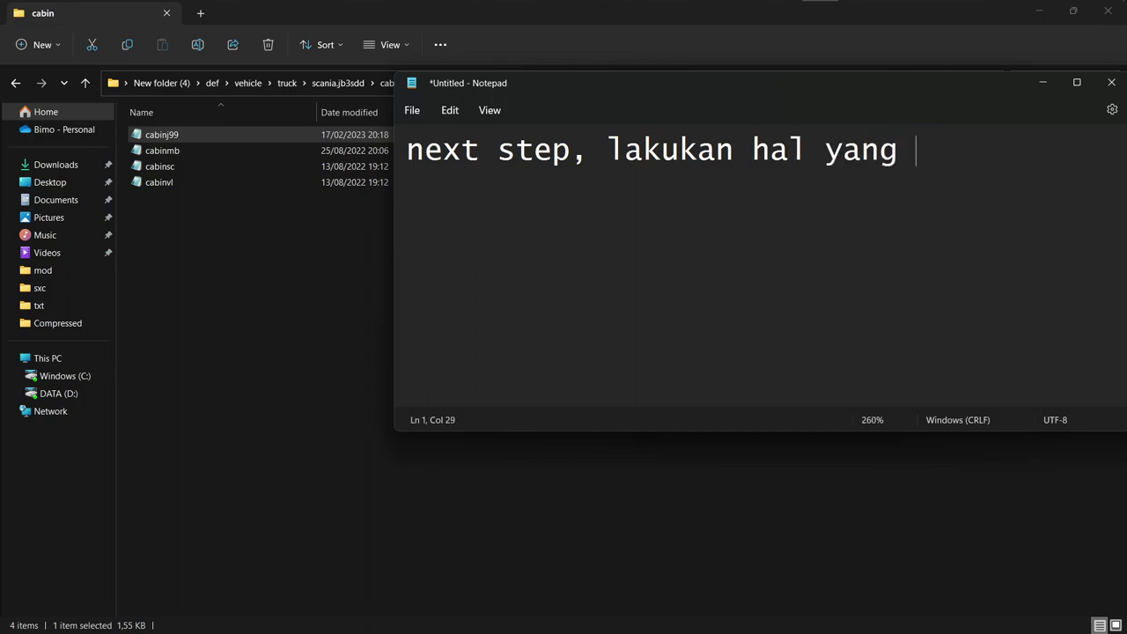
pyautogui.write('sama seperti')
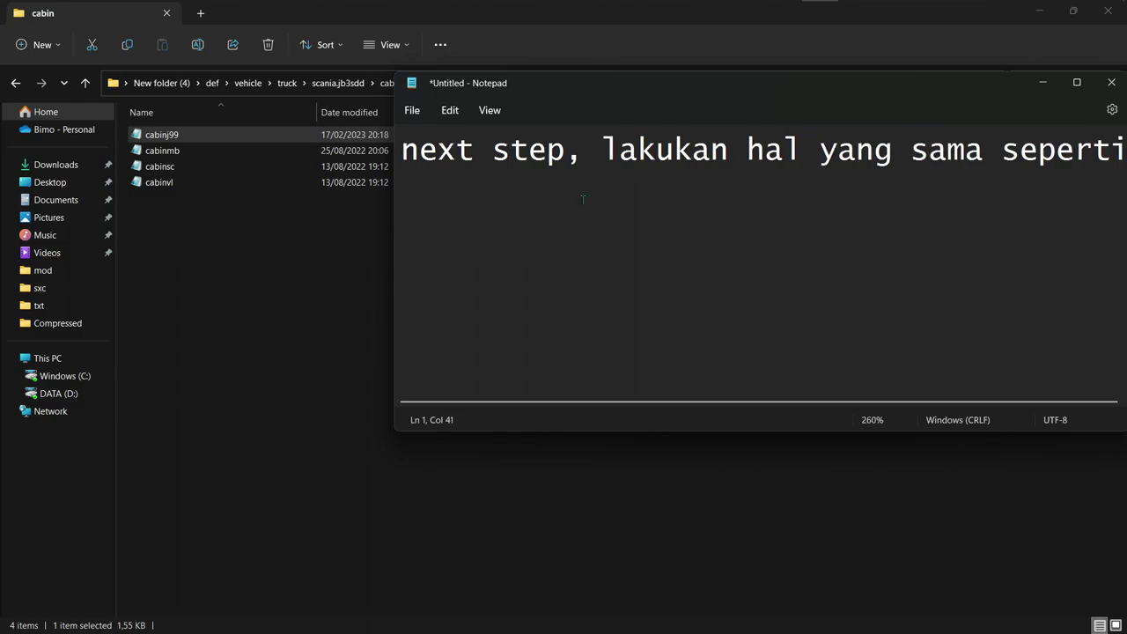
pyautogui.press('Return')
pyautogui.write('prose')
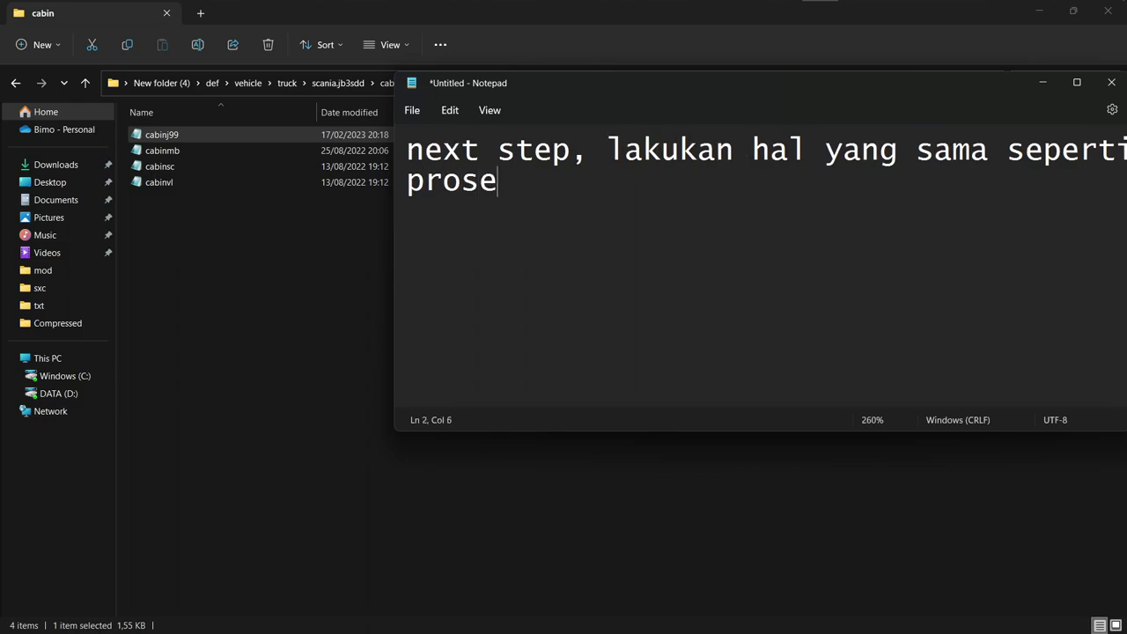
pyautogui.write('s pertama ta')
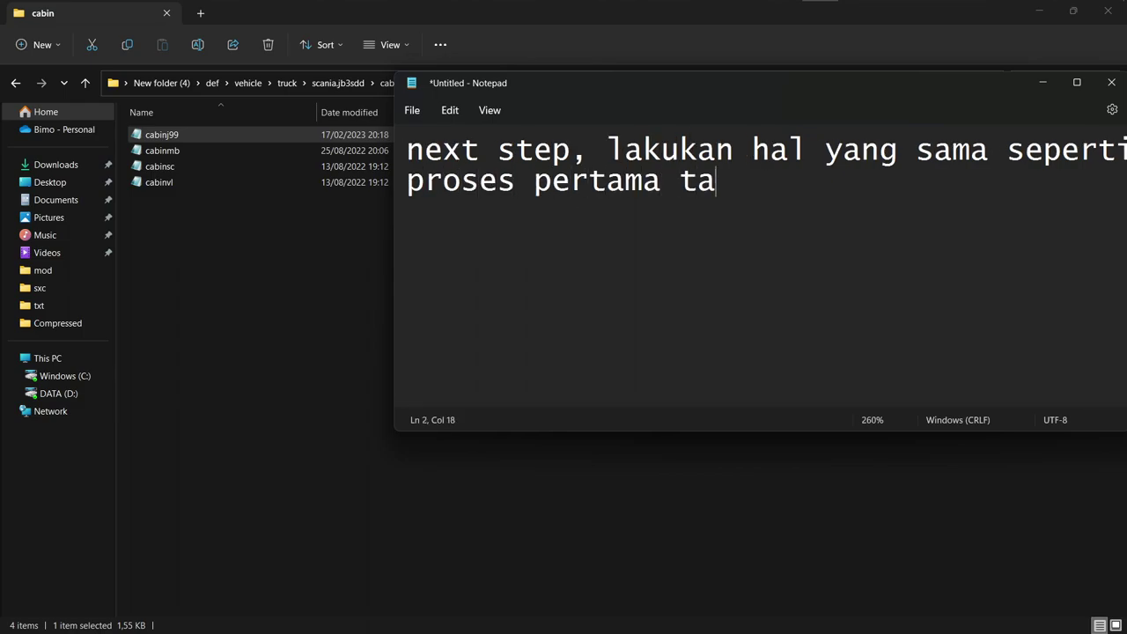
pyautogui.write('di pada file ')
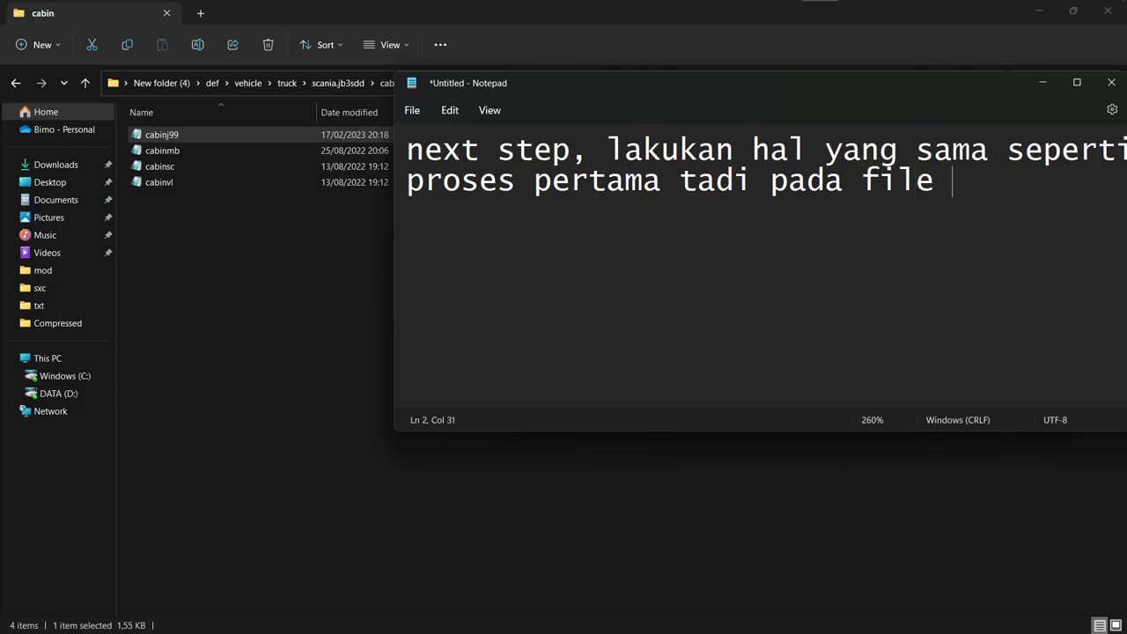
pyautogui.write('lainnya.')
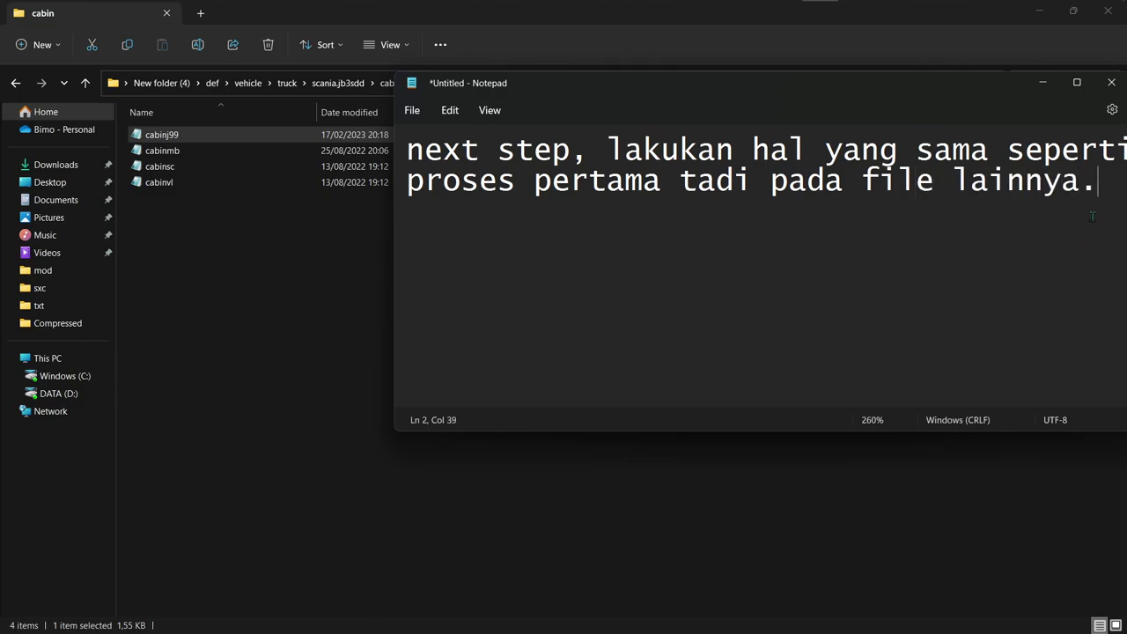
pyautogui.moveTo(1091, 215); pyautogui.dragTo(1098, 180)
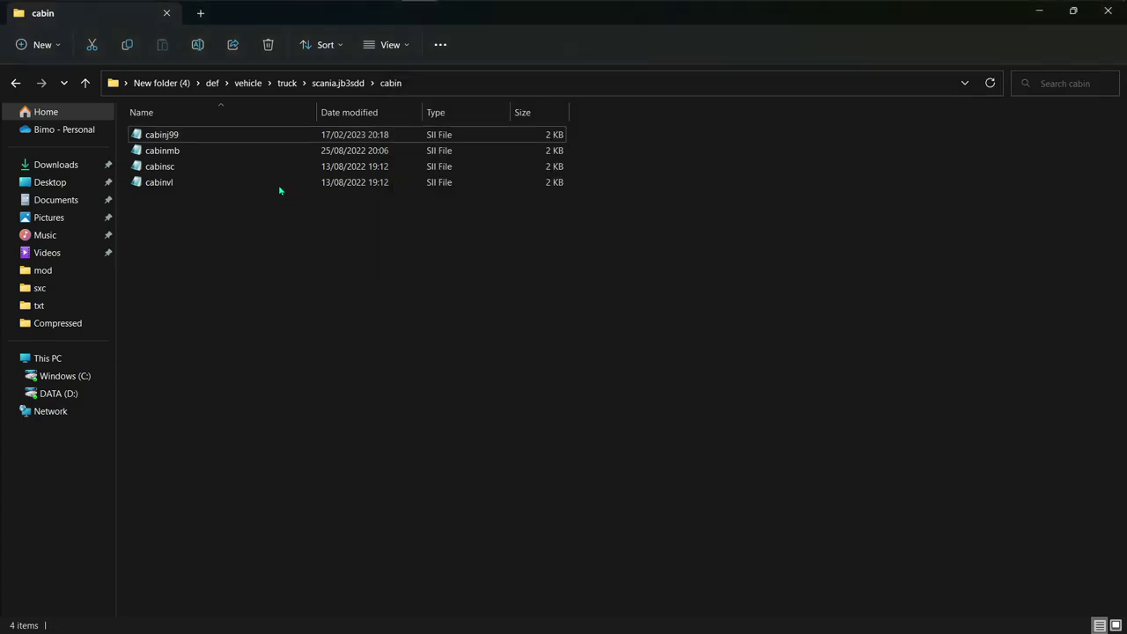
pyautogui.click(279, 157)
pyautogui.press('Return')
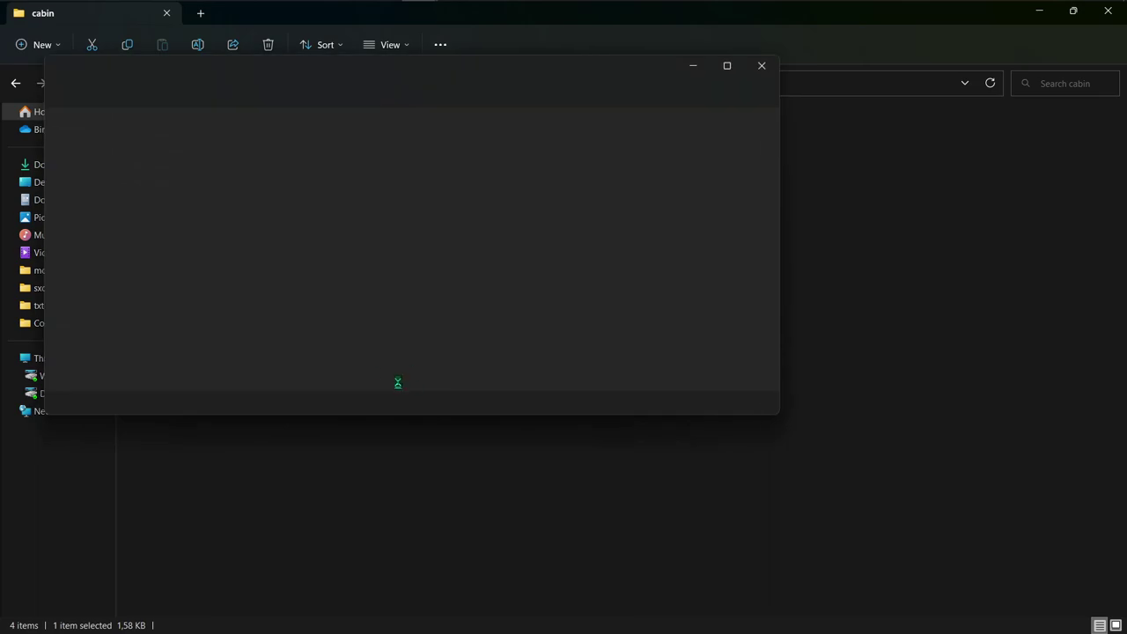
pyautogui.scroll(-5, 264, 352)
pyautogui.moveTo(215, 347); pyautogui.dragTo(62, 350)
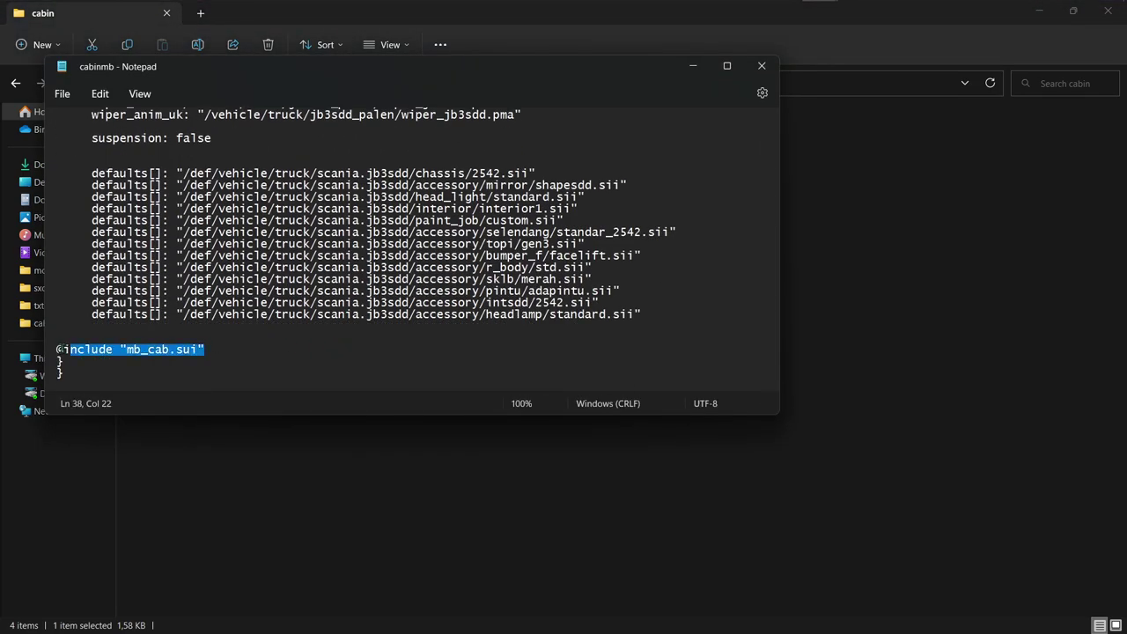
pyautogui.press('BackSpace')
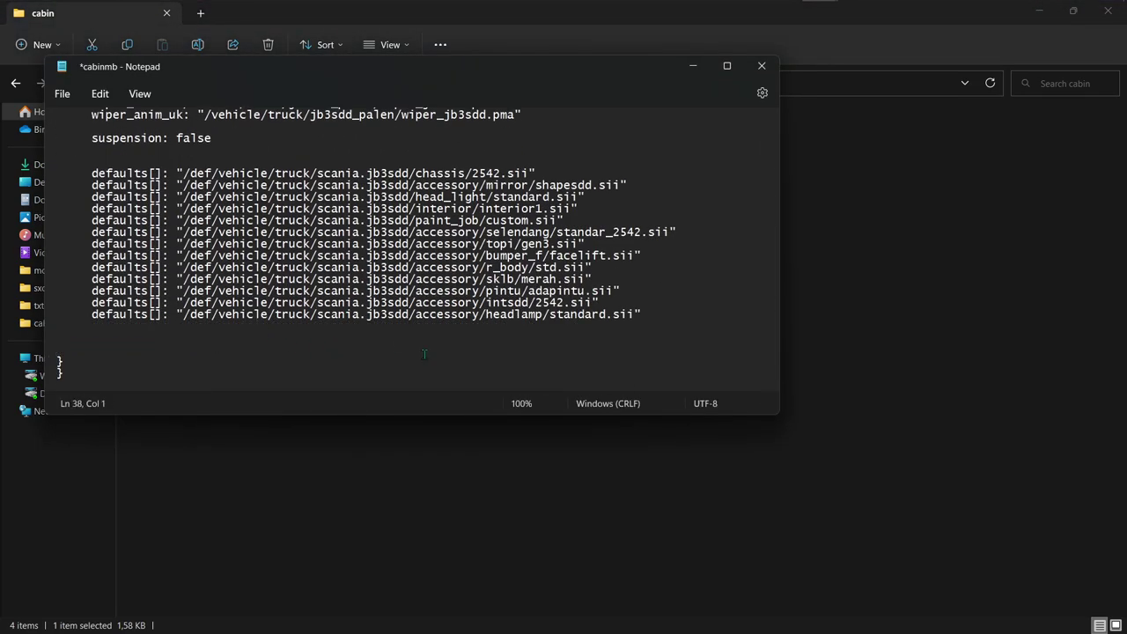
pyautogui.click(761, 65)
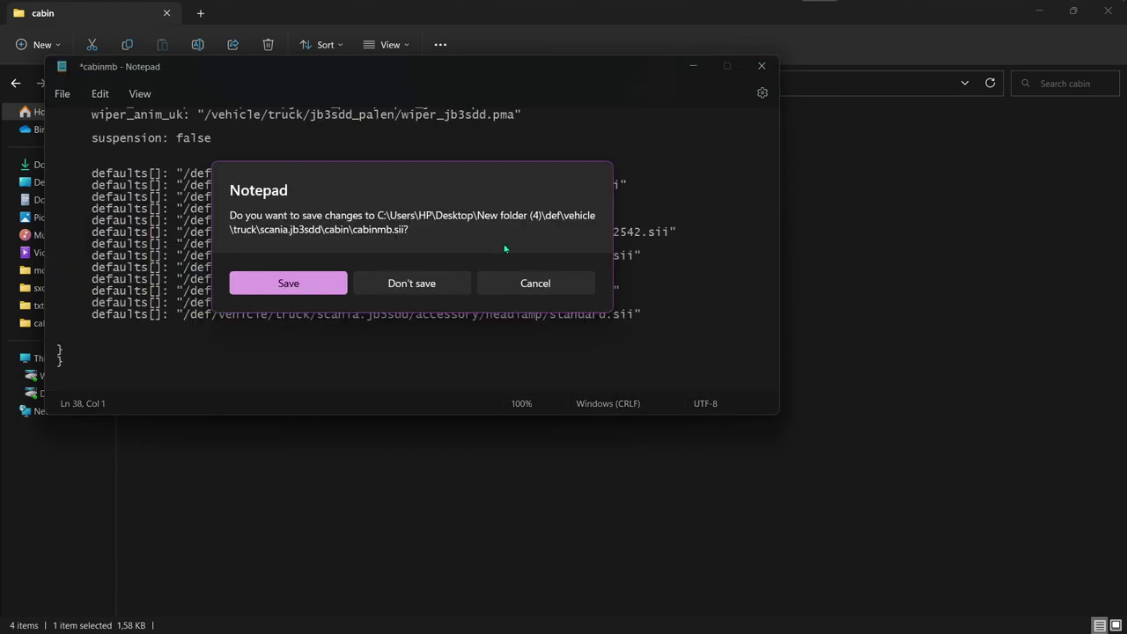
pyautogui.click(307, 281)
pyautogui.click(256, 171)
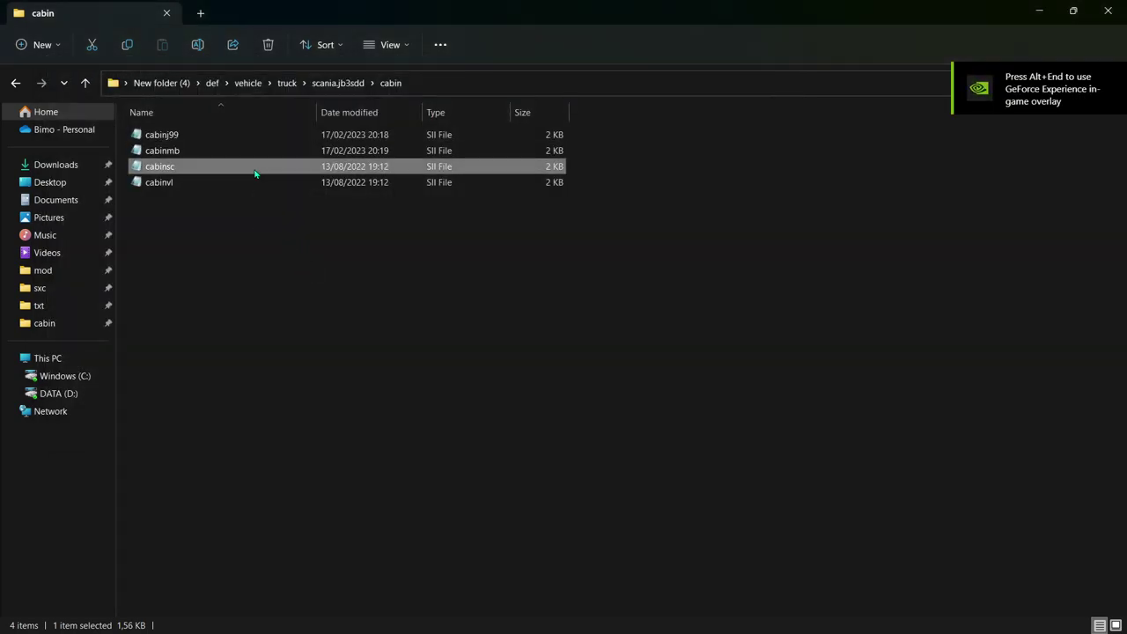
pyautogui.doubleClick(255, 172)
pyautogui.scroll(-7, 223, 351)
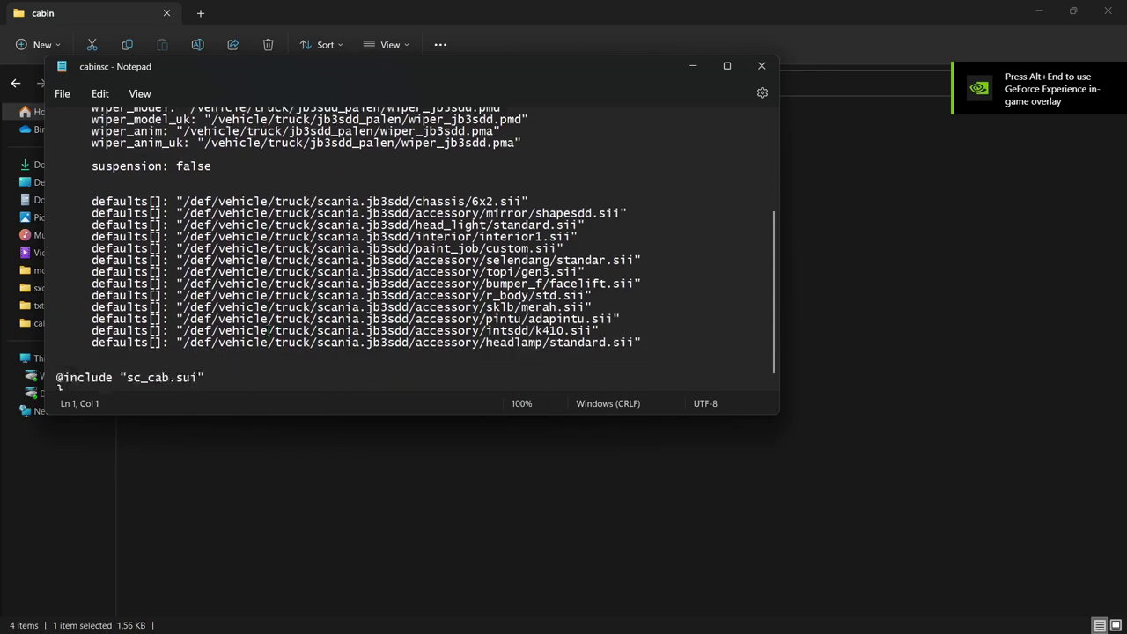
pyautogui.moveTo(223, 351); pyautogui.dragTo(77, 351)
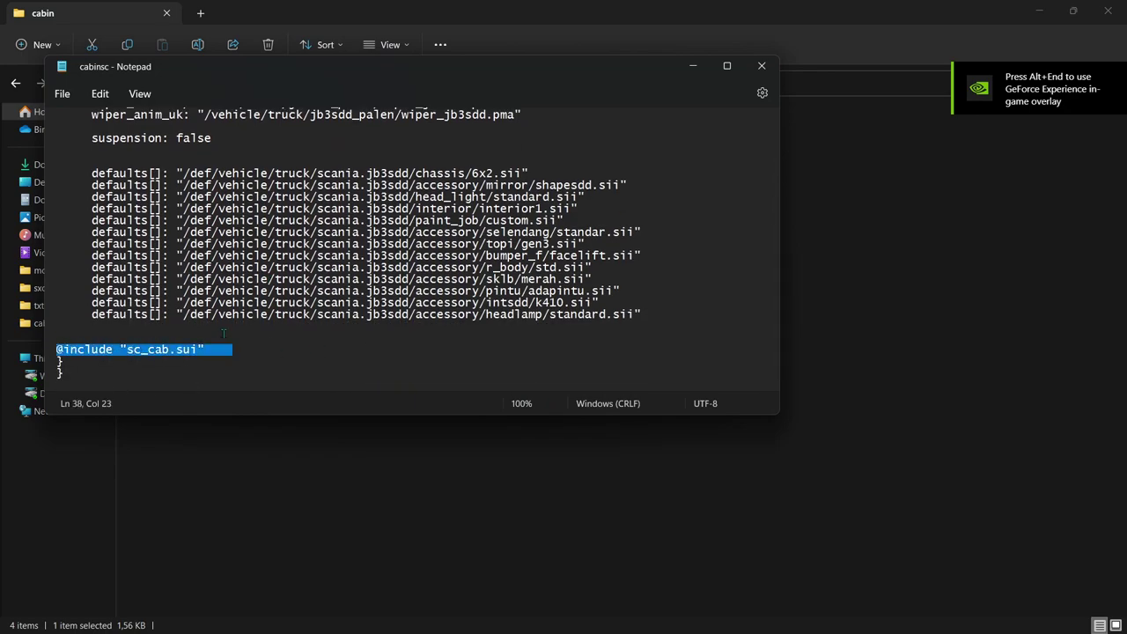
pyautogui.press('Delete')
pyautogui.click(762, 66)
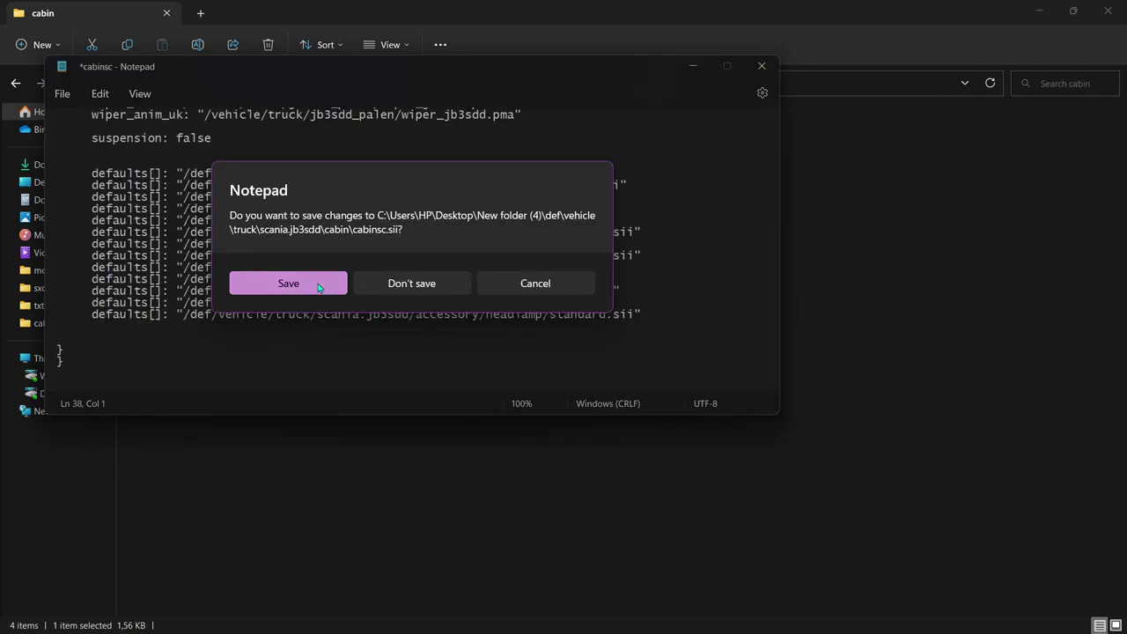
pyautogui.click(318, 284)
pyautogui.doubleClick(296, 183)
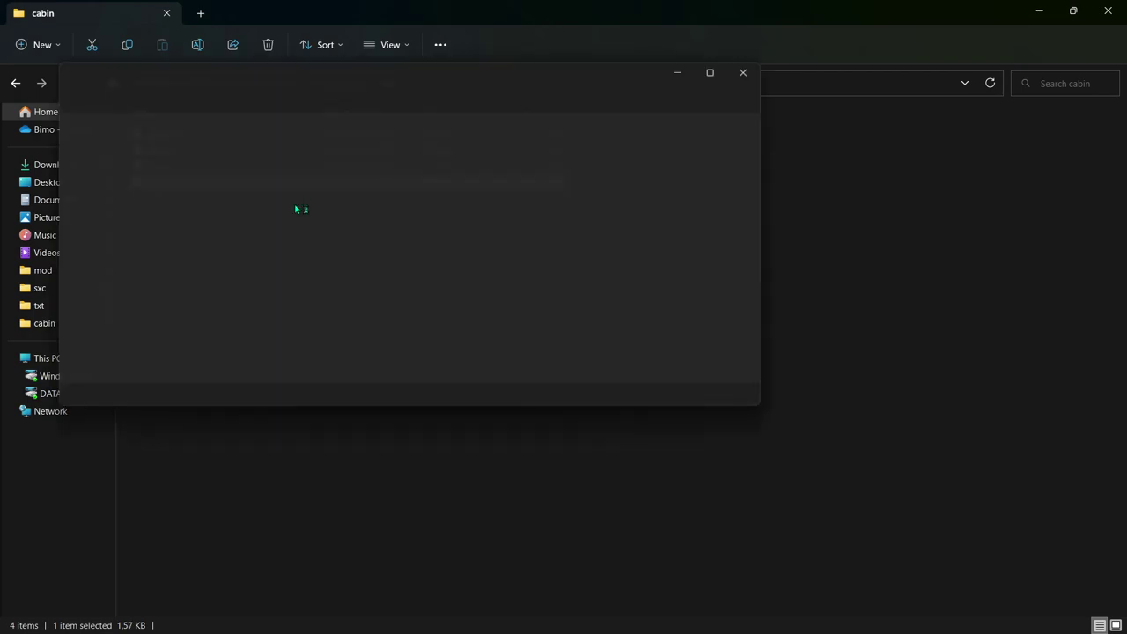
pyautogui.scroll(-6, 266, 339)
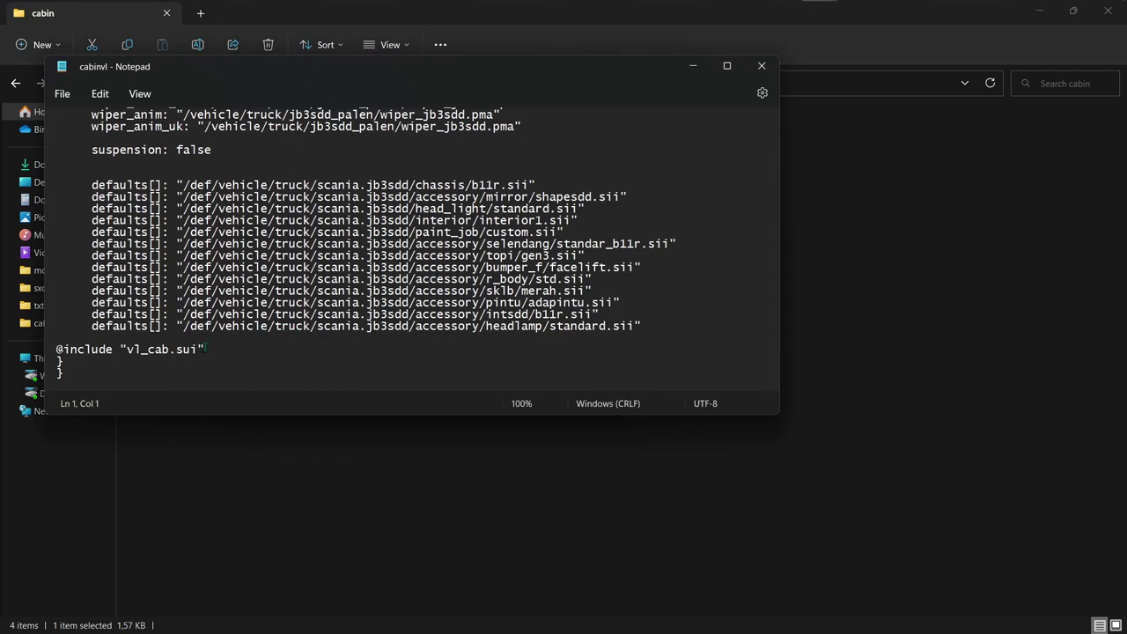
pyautogui.moveTo(205, 348); pyautogui.dragTo(52, 341)
pyautogui.press('Delete')
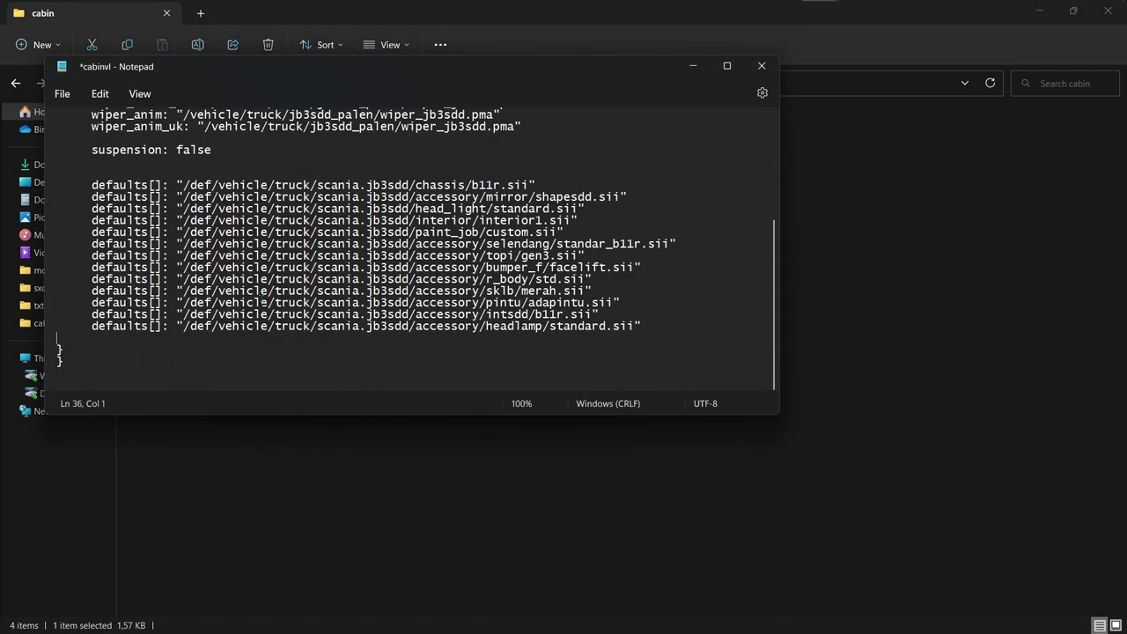
pyautogui.press('Delete')
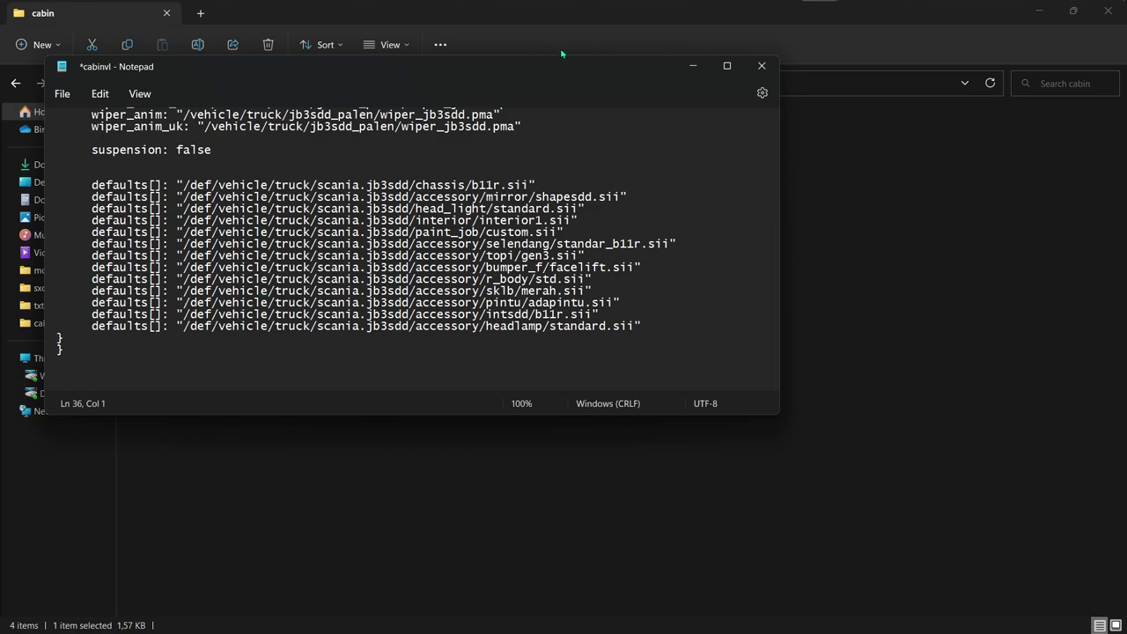
pyautogui.click(761, 65)
pyautogui.click(306, 292)
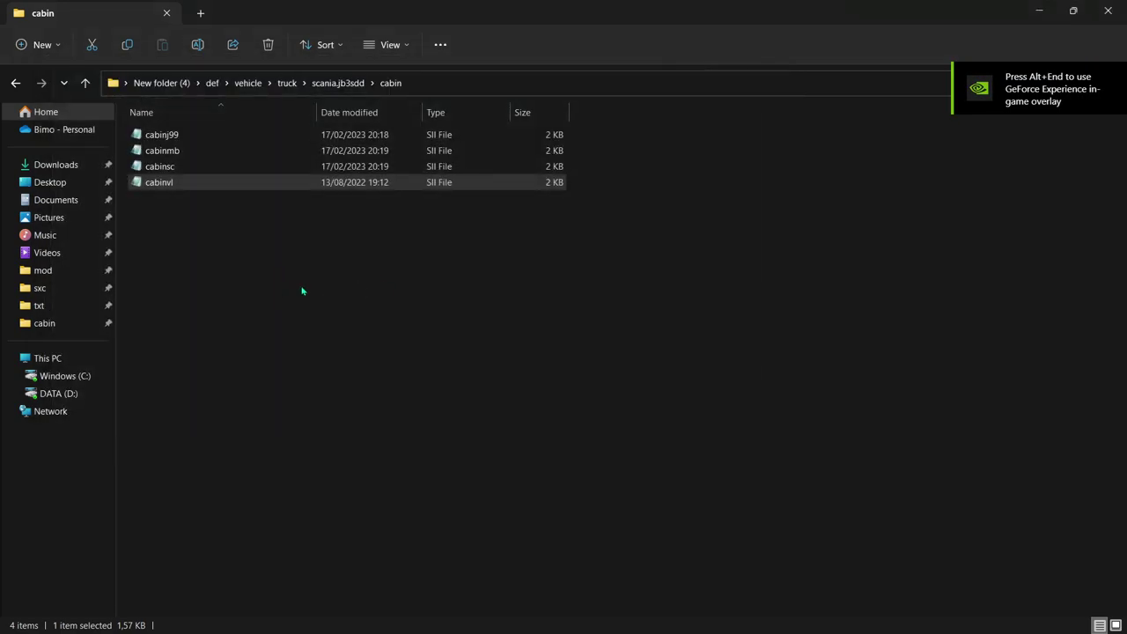
# Delete all SOUNDREF and SUI files with the mb_, sc_ and vl_ prefixes from the scania.jb3sdd chassis folder.
pyautogui.click(15, 83)
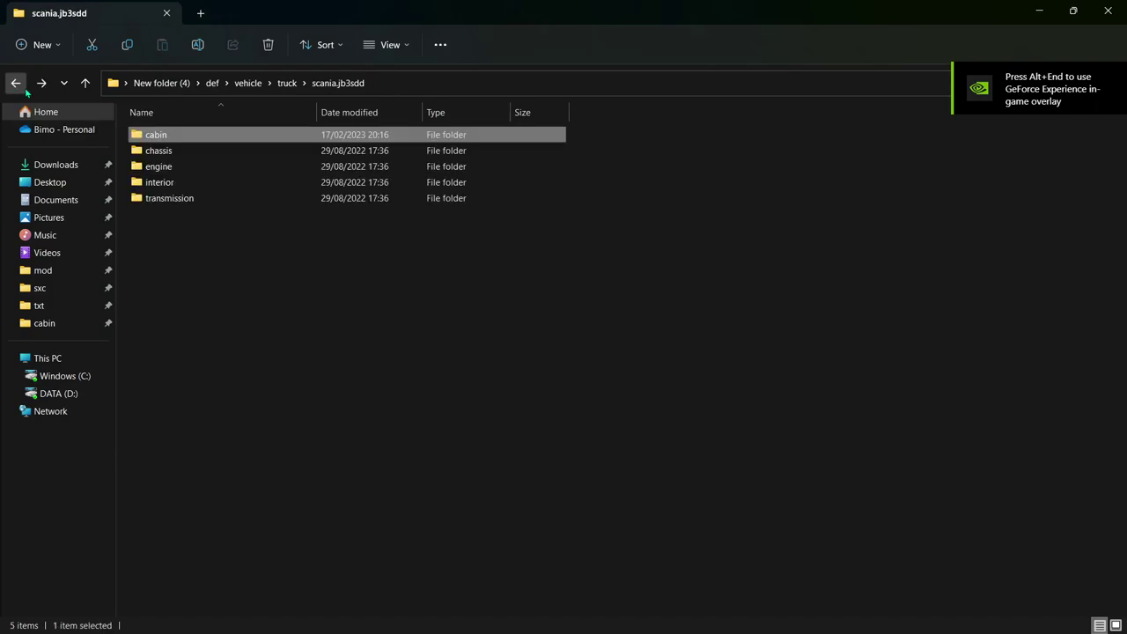
pyautogui.doubleClick(221, 150)
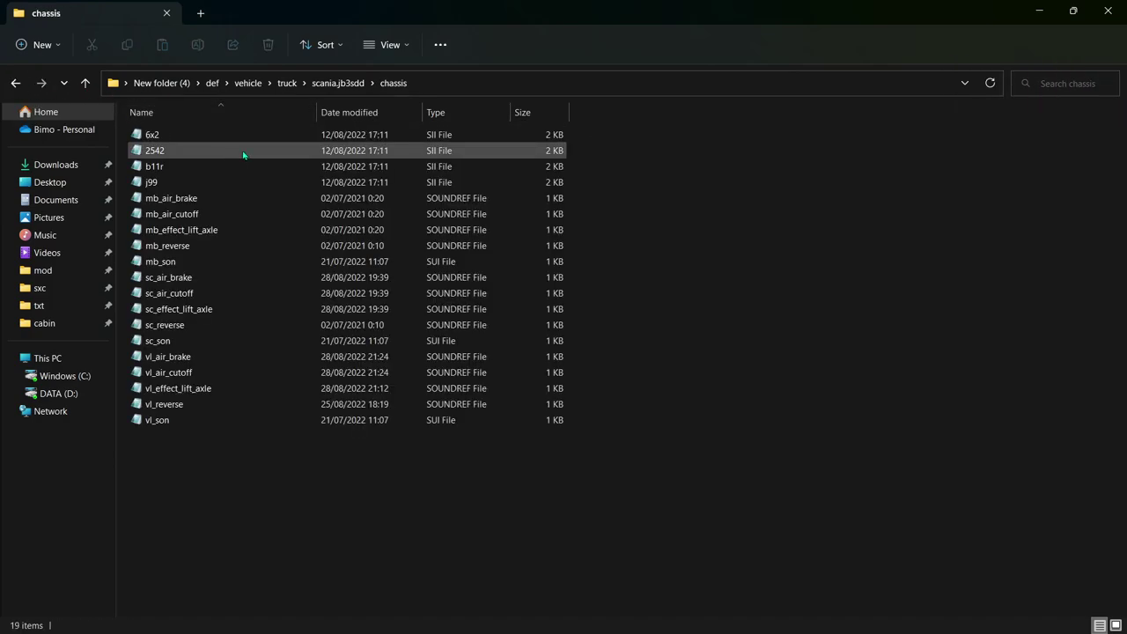
pyautogui.moveTo(572, 456); pyautogui.dragTo(476, 208)
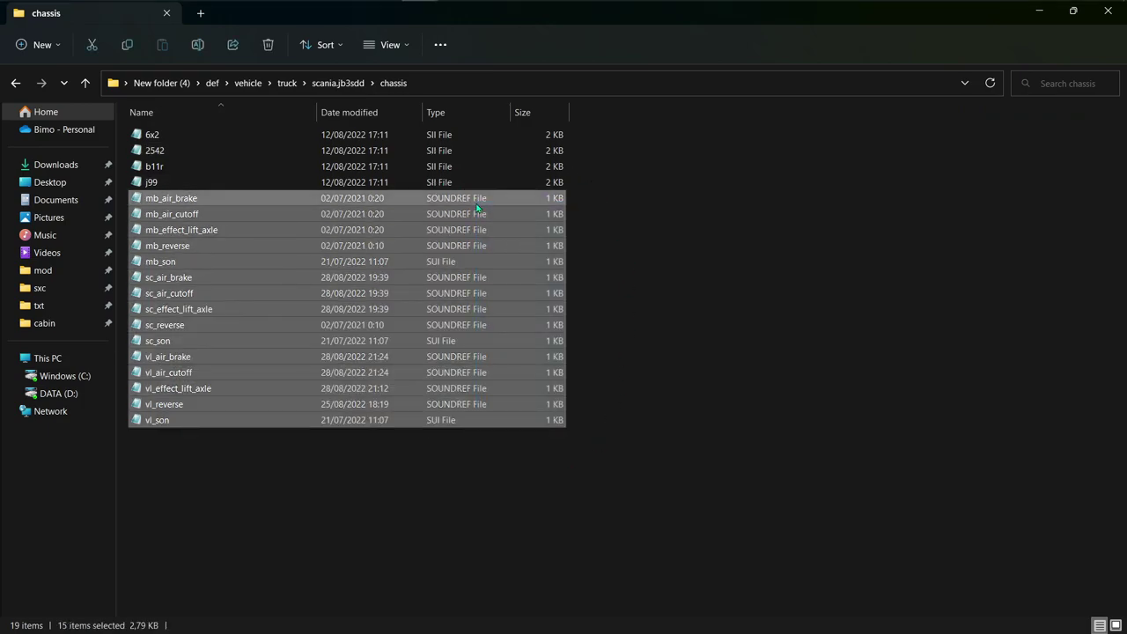
pyautogui.press('Delete')
pyautogui.click(434, 136)
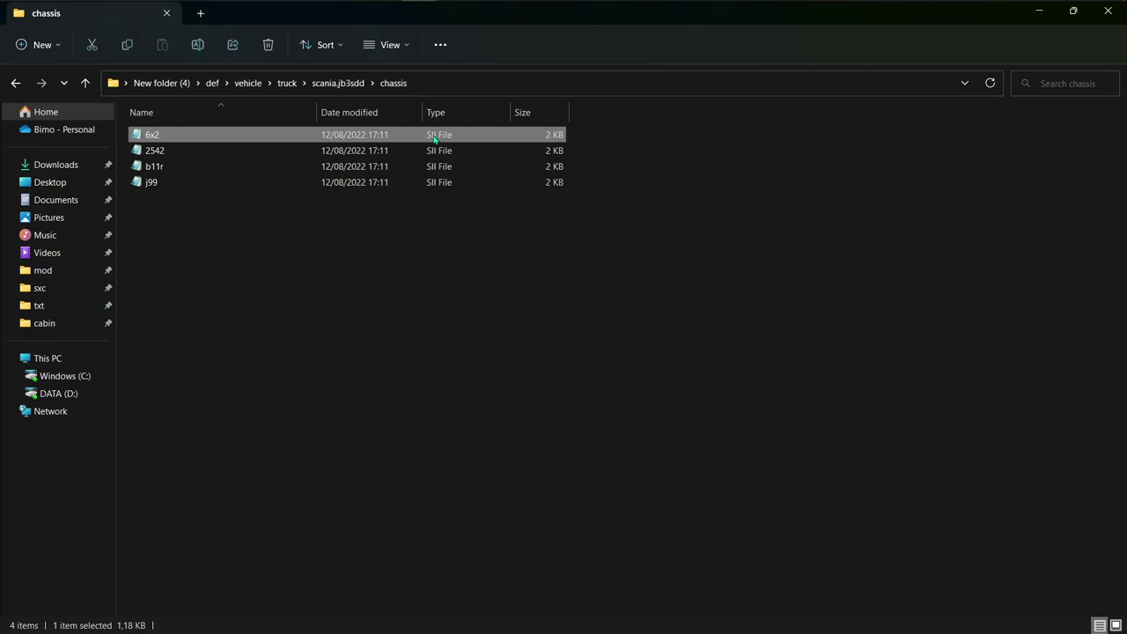
pyautogui.doubleClick(424, 136)
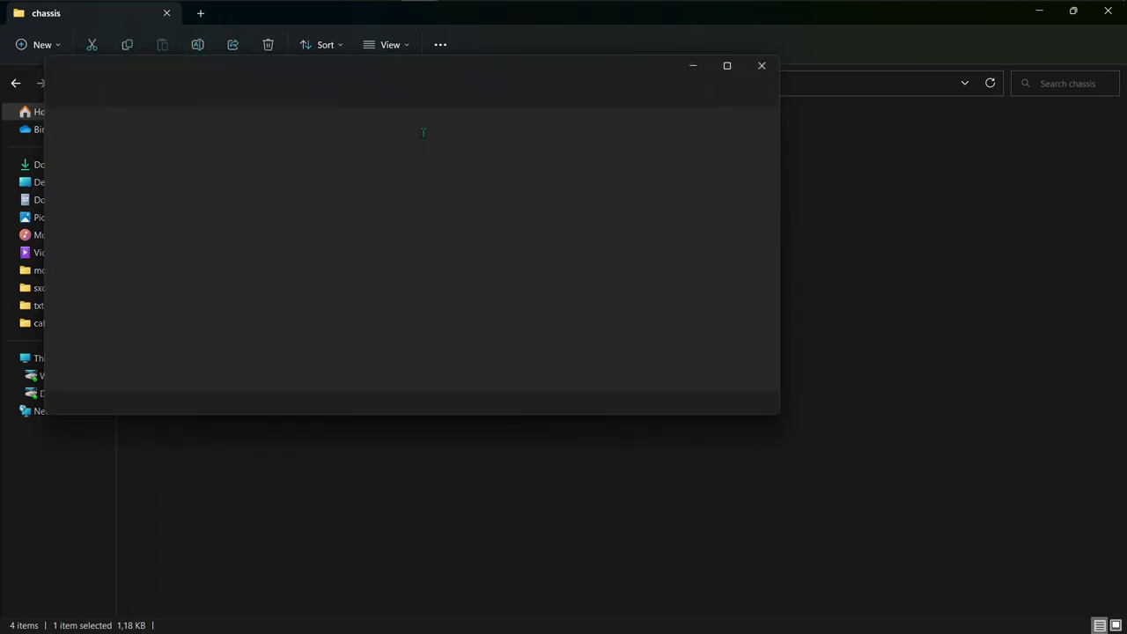
pyautogui.scroll(-3, 276, 243)
pyautogui.scroll(-3, 276, 242)
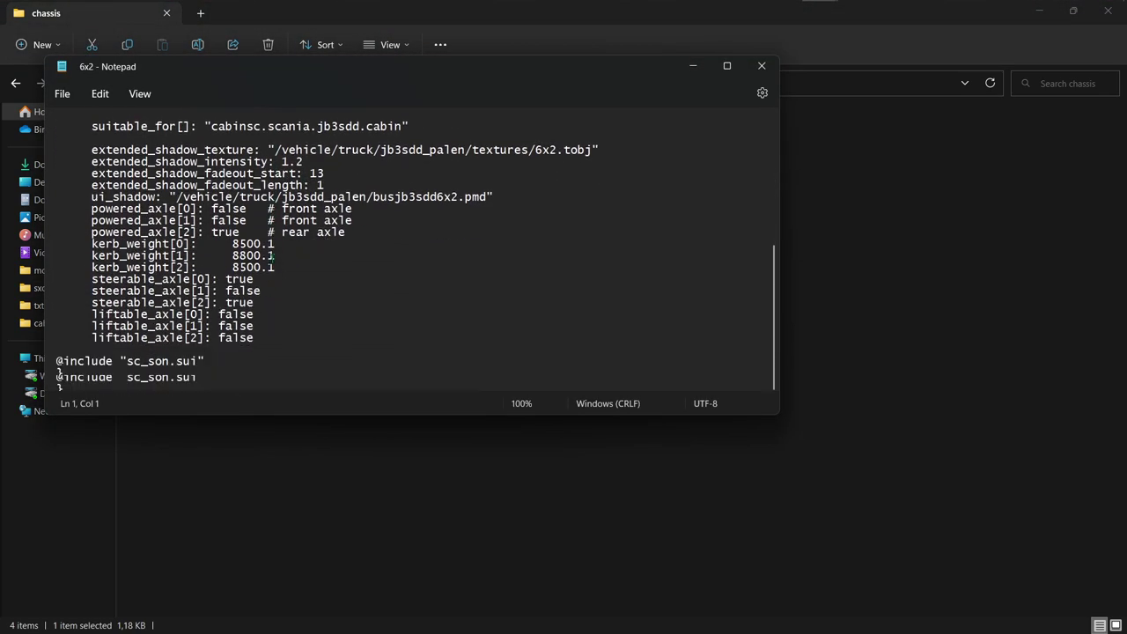
pyautogui.moveTo(204, 361); pyautogui.dragTo(61, 361)
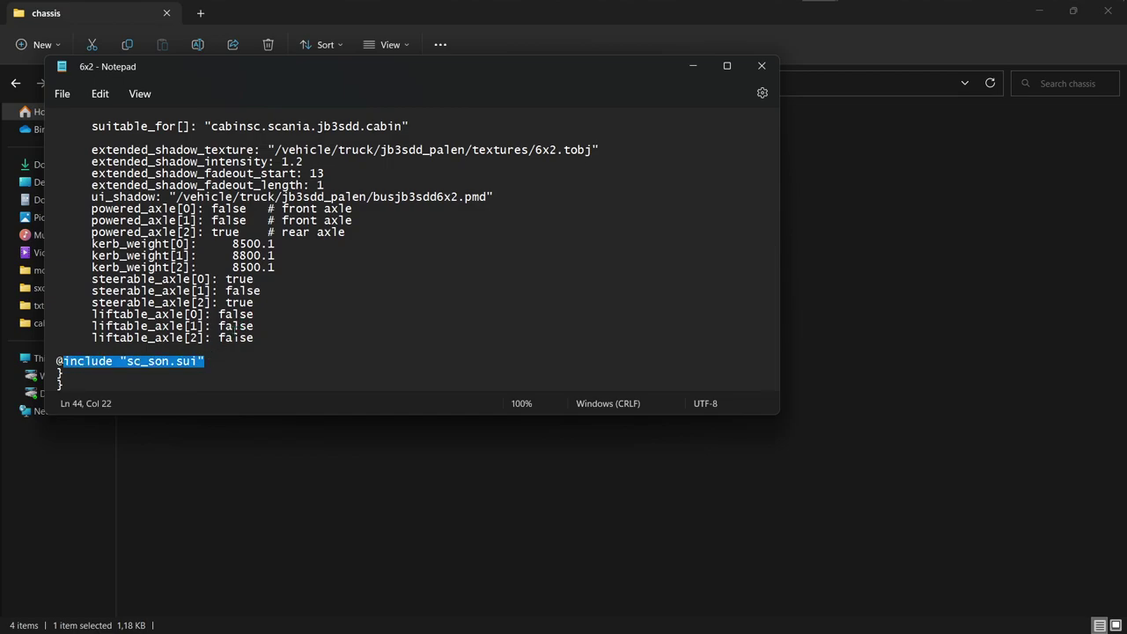
pyautogui.press('BackSpace')
pyautogui.press('BackSpace')
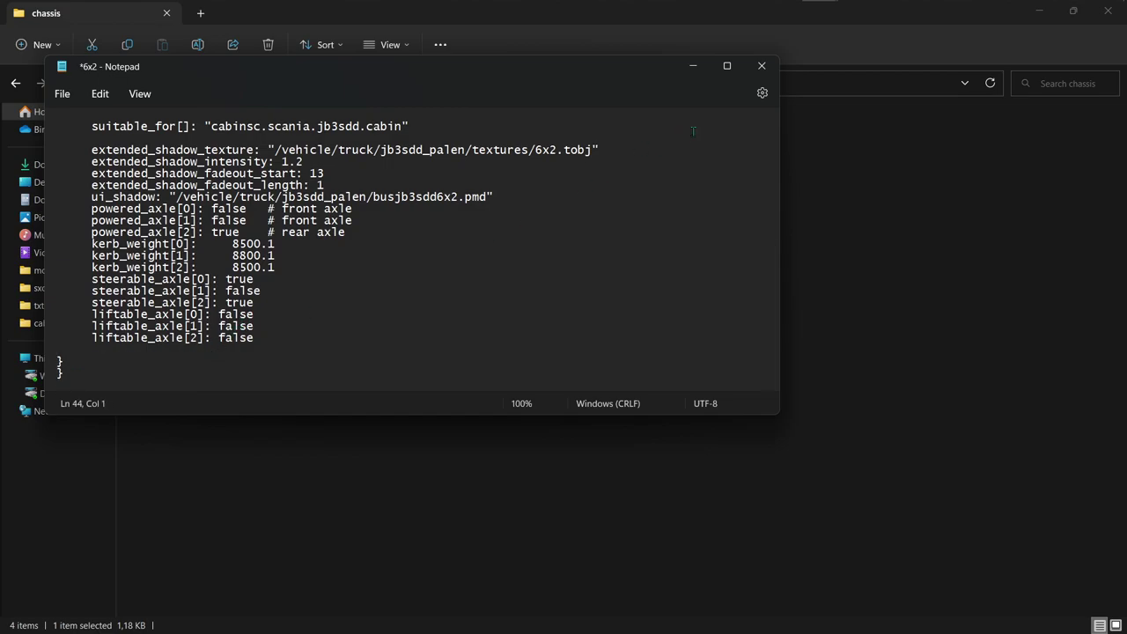
pyautogui.click(762, 65)
pyautogui.click(326, 283)
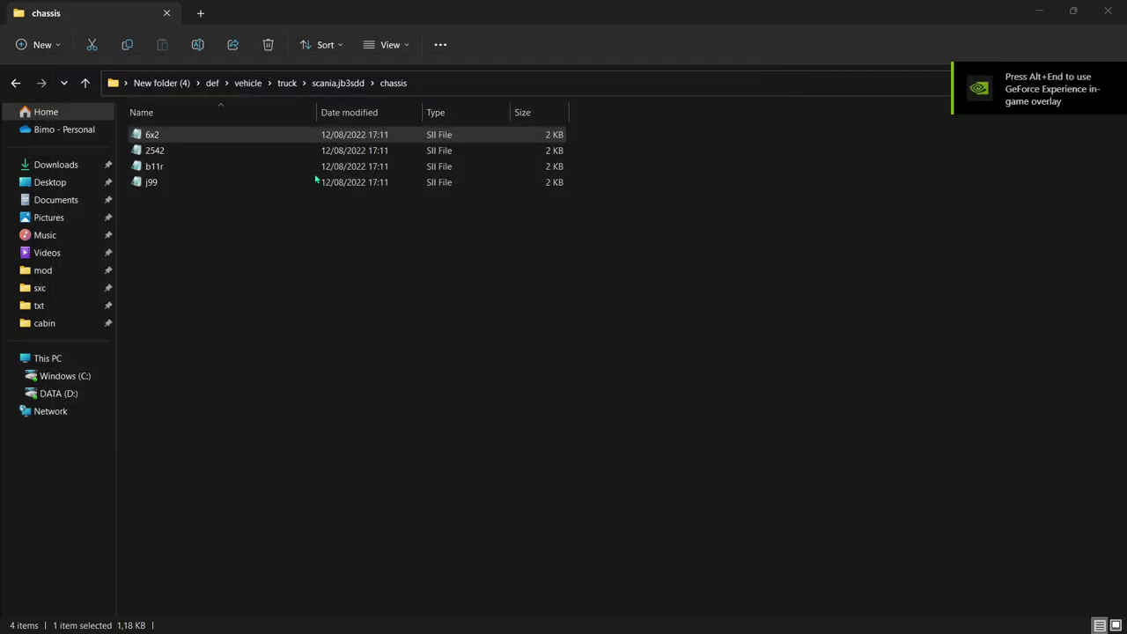
pyautogui.click(308, 153)
pyautogui.doubleClick(308, 153)
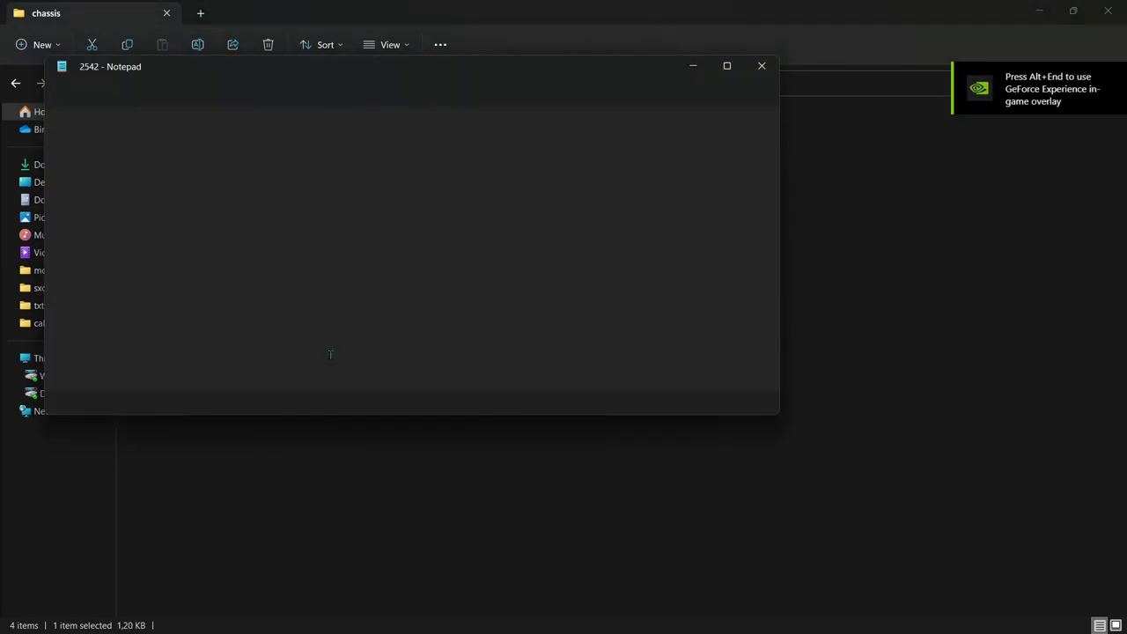
pyautogui.scroll(-5, 212, 356)
pyautogui.moveTo(211, 360); pyautogui.dragTo(54, 361)
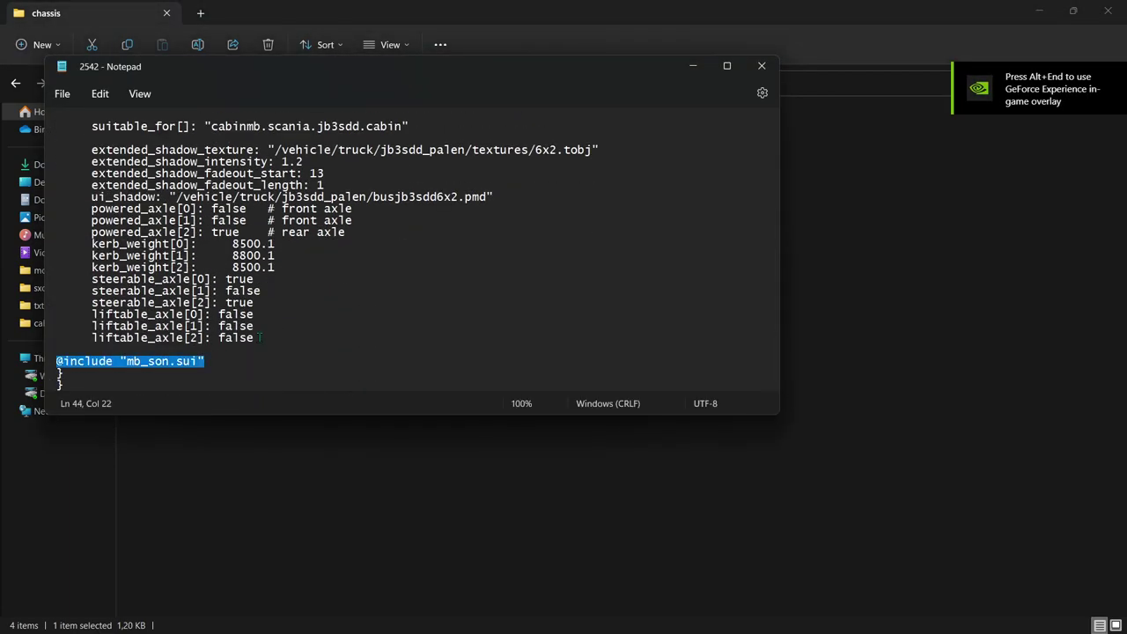
pyautogui.press('Delete')
pyautogui.click(761, 67)
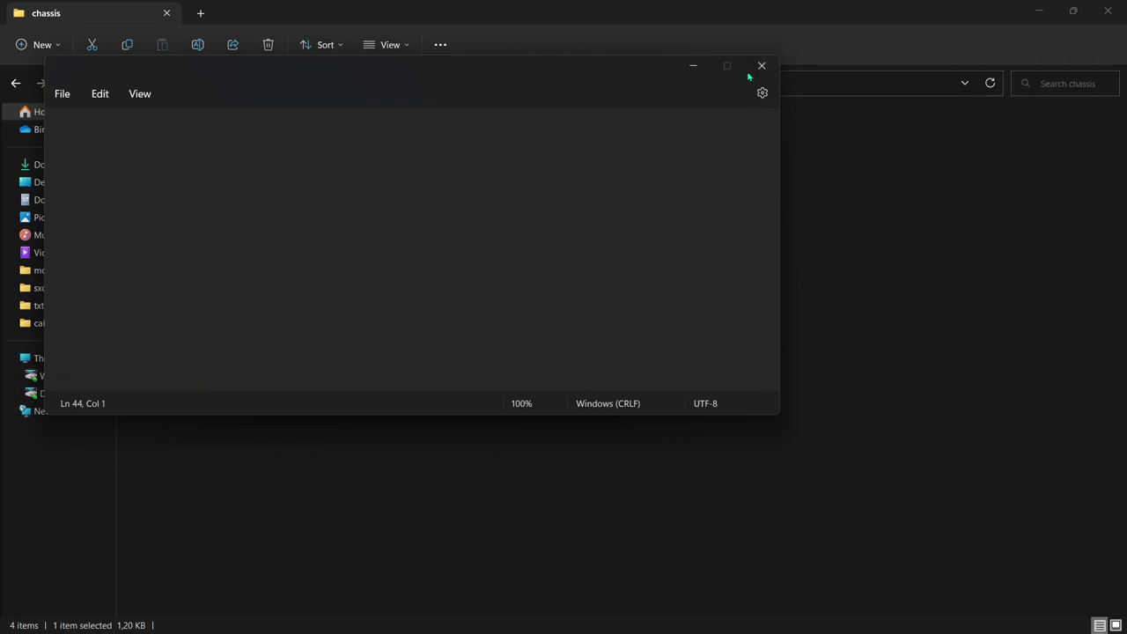
pyautogui.click(318, 279)
pyautogui.doubleClick(281, 167)
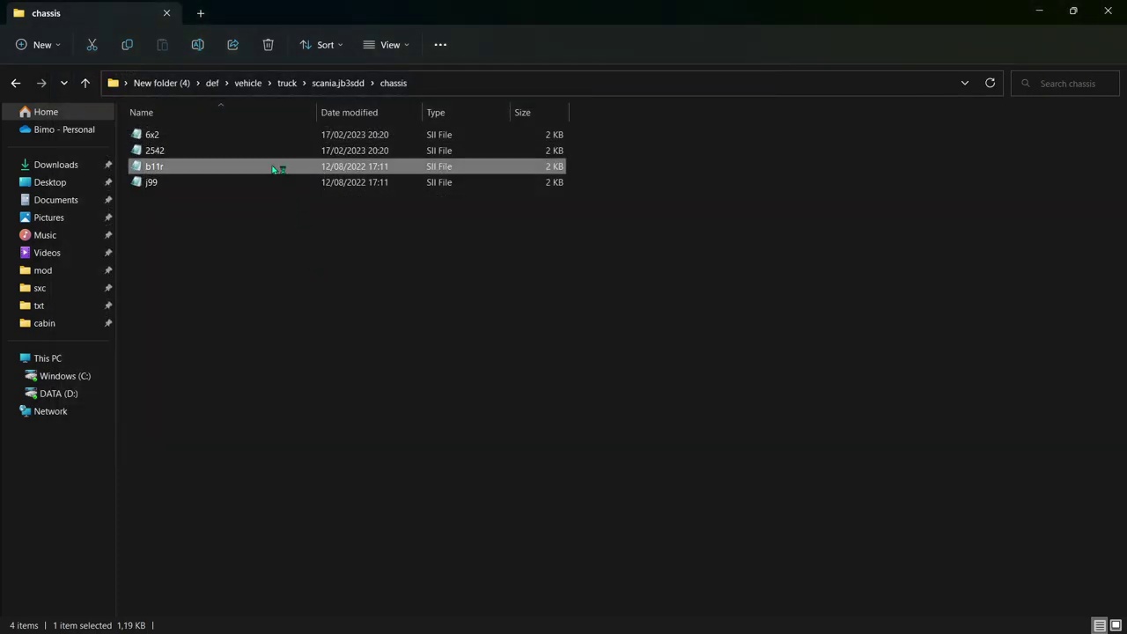
pyautogui.scroll(-5, 309, 290)
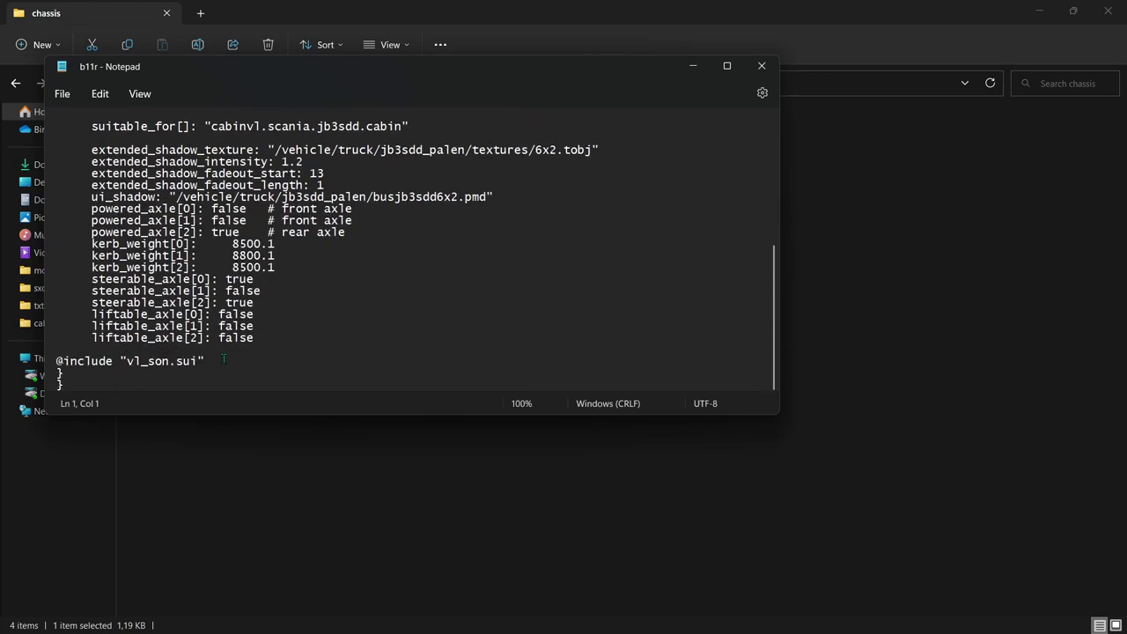
pyautogui.moveTo(206, 360); pyautogui.dragTo(51, 364)
pyautogui.press('Delete')
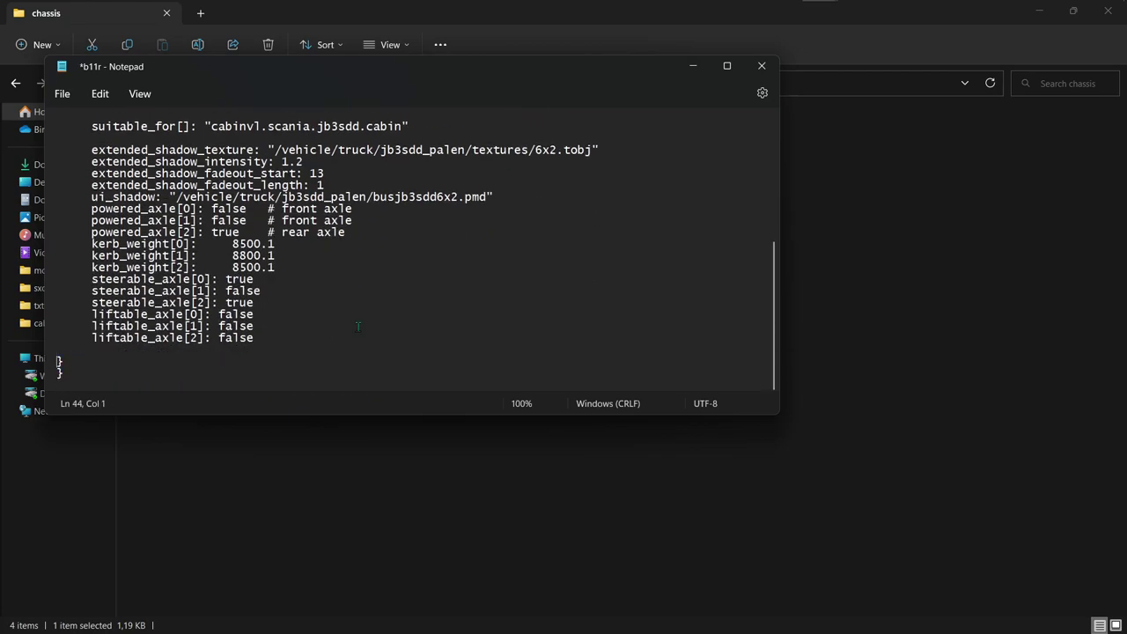
pyautogui.click(760, 67)
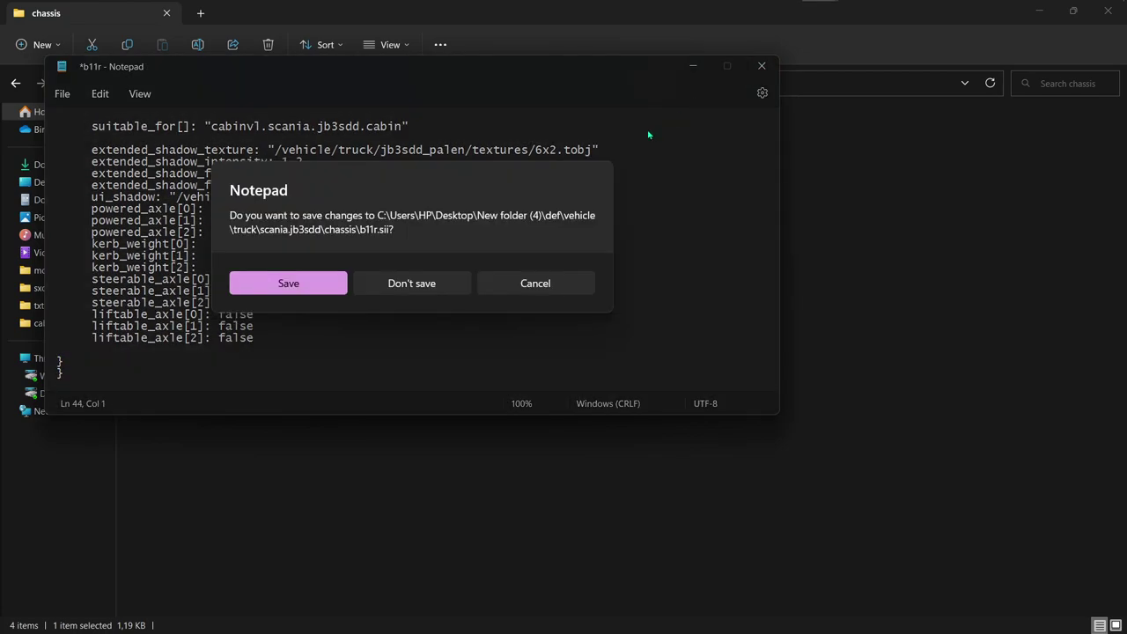
pyautogui.click(329, 284)
pyautogui.doubleClick(315, 183)
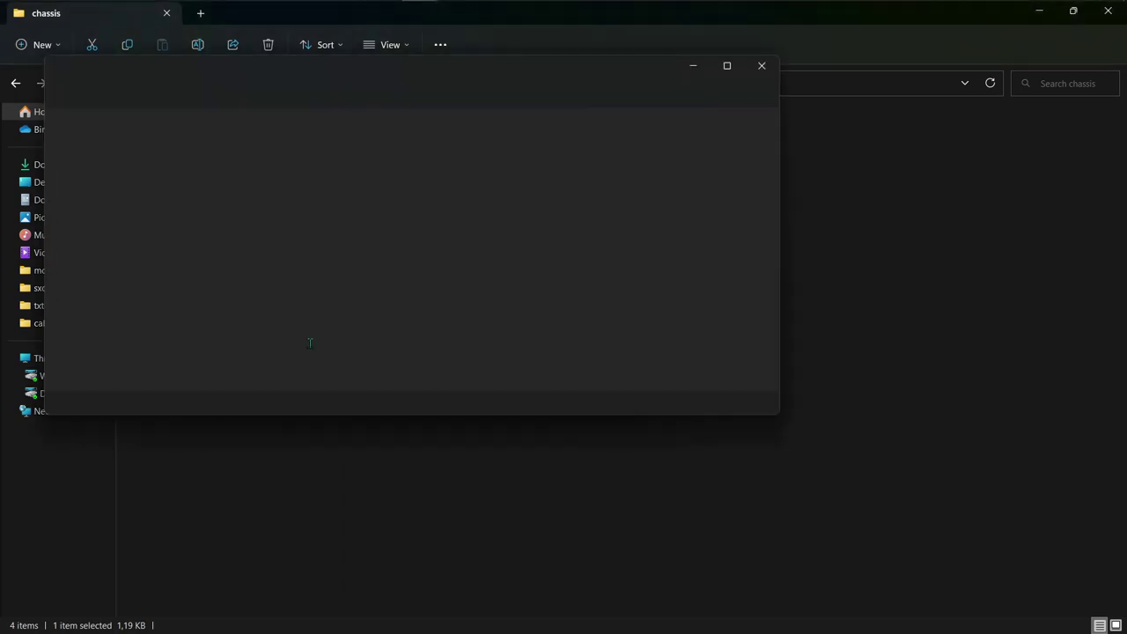
pyautogui.scroll(-10, 208, 361)
pyautogui.moveTo(208, 361); pyautogui.dragTo(53, 365)
pyautogui.press('Delete')
pyautogui.press('Delete')
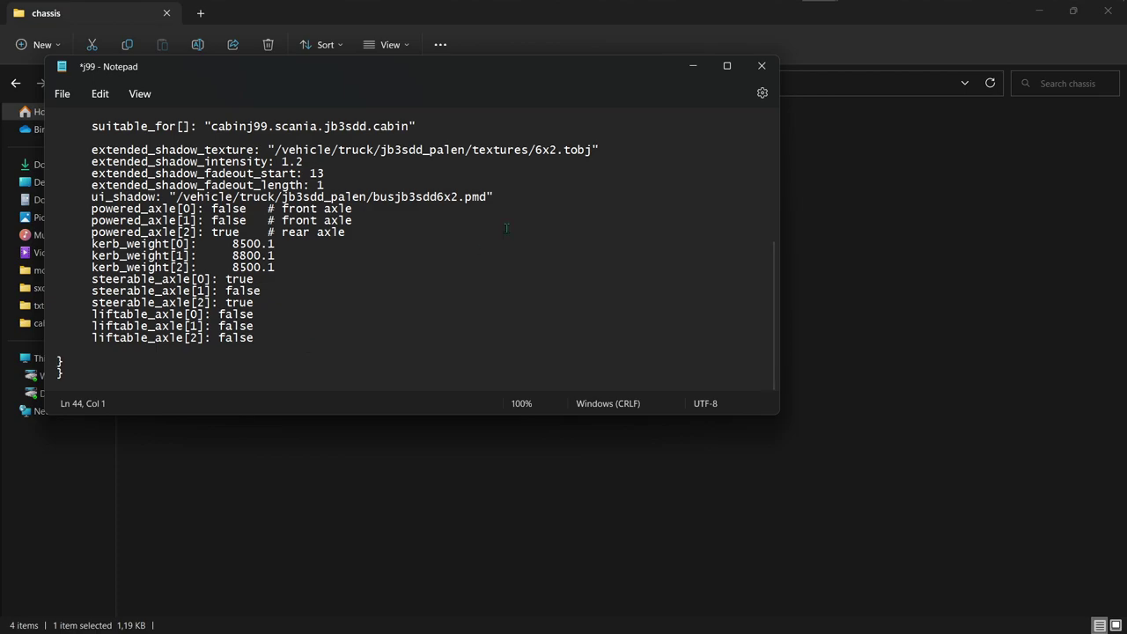
pyautogui.click(762, 65)
pyautogui.click(331, 277)
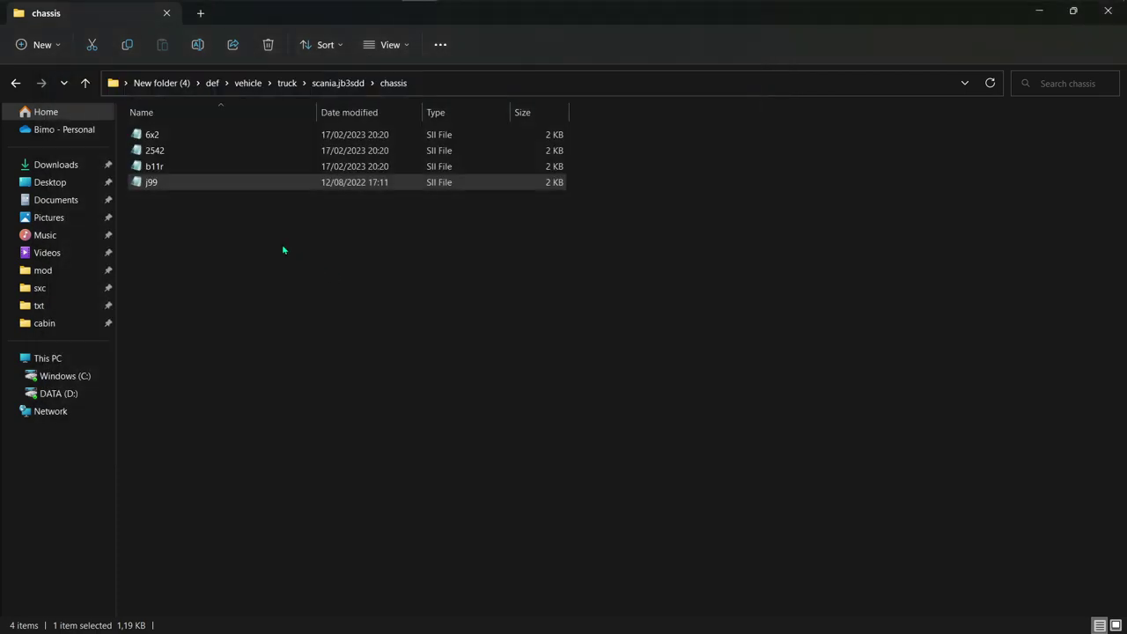
# In the interior folder, delete the int_son folder and every file except interior1, interior2, interior3 and interior4.
pyautogui.click(16, 82)
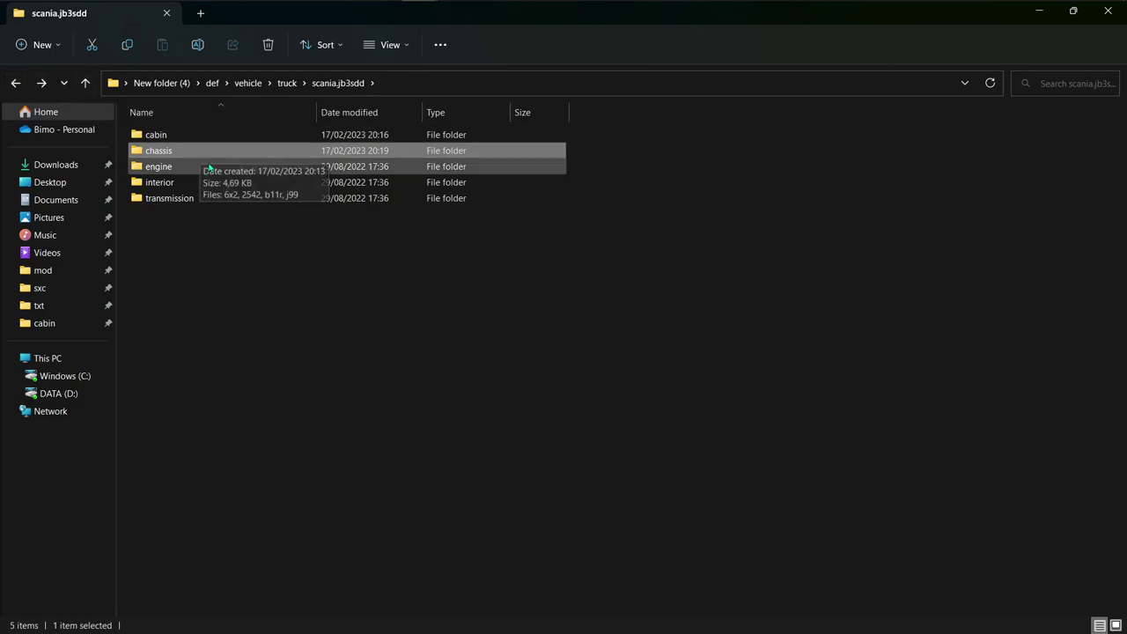
pyautogui.doubleClick(209, 182)
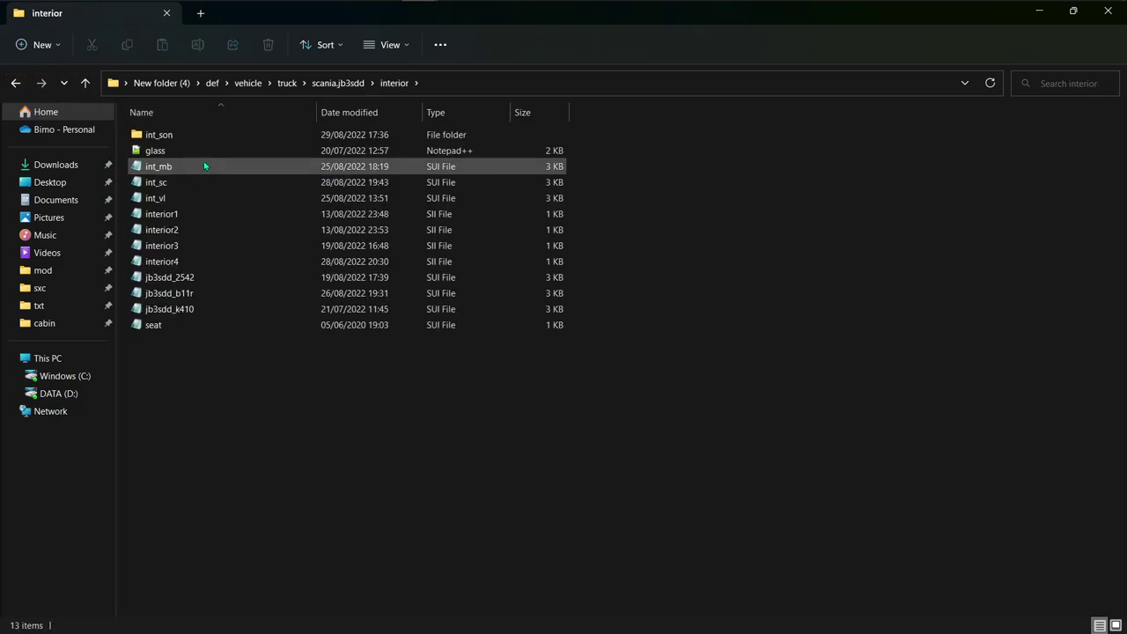
pyautogui.moveTo(482, 381); pyautogui.dragTo(416, 277)
pyautogui.press('Delete')
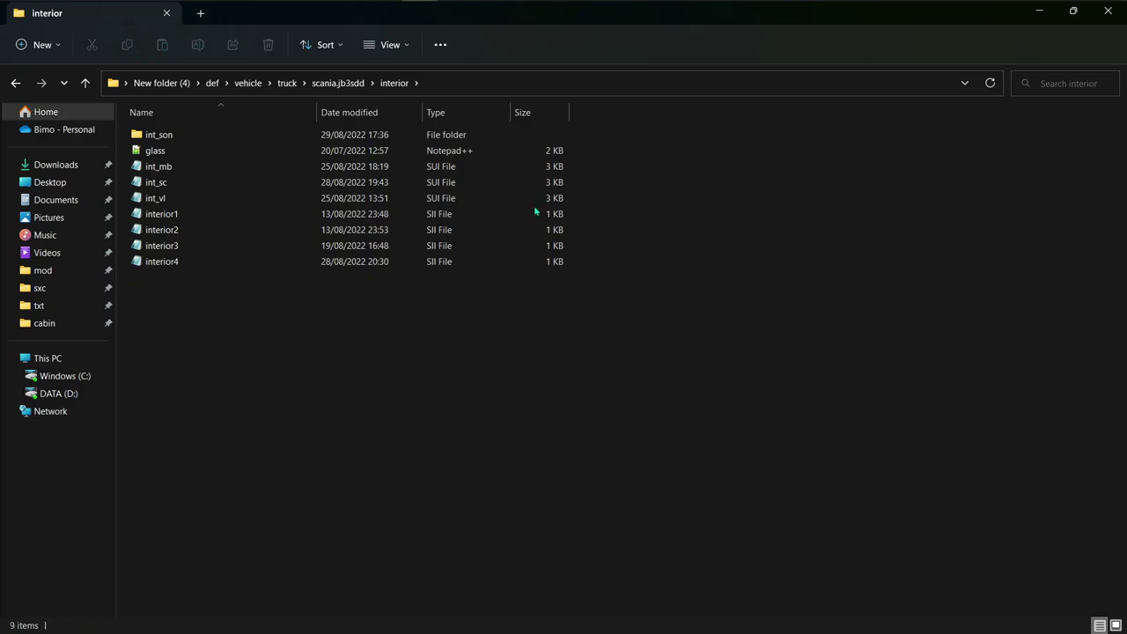
pyautogui.moveTo(587, 145); pyautogui.dragTo(466, 207)
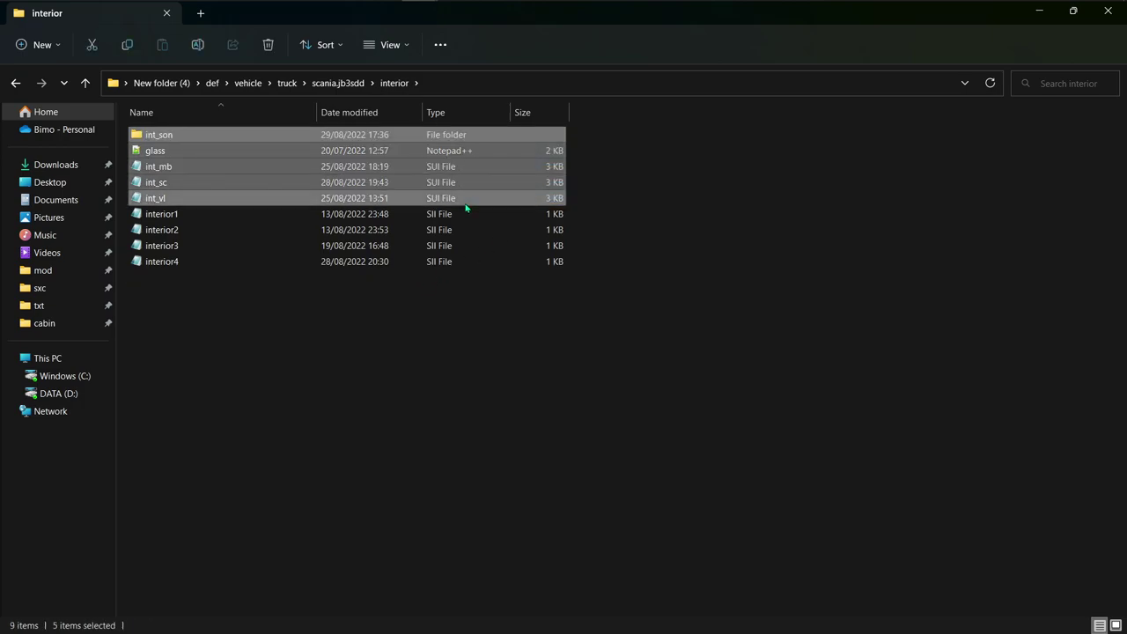
pyautogui.press('Delete')
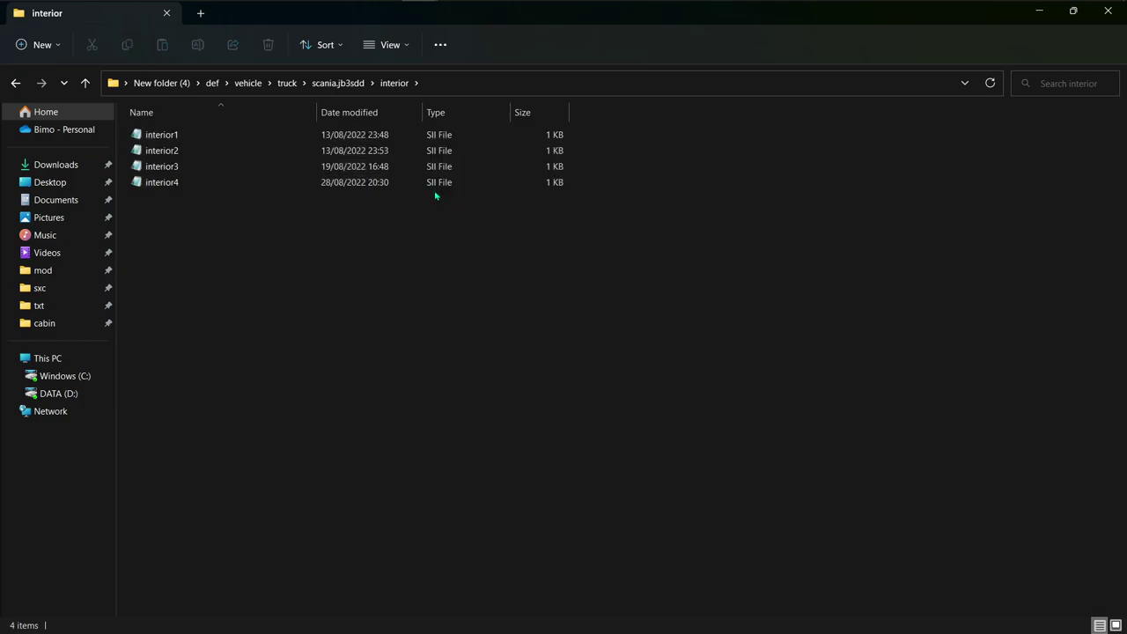
pyautogui.doubleClick(293, 135)
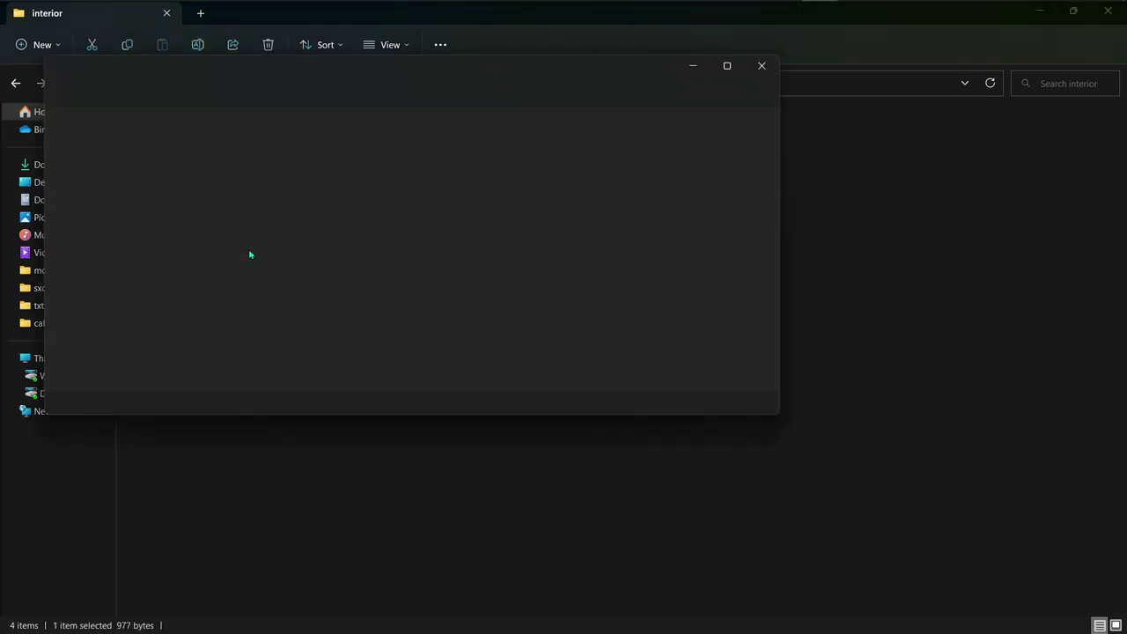
pyautogui.scroll(-4, 249, 254)
pyautogui.click(205, 183)
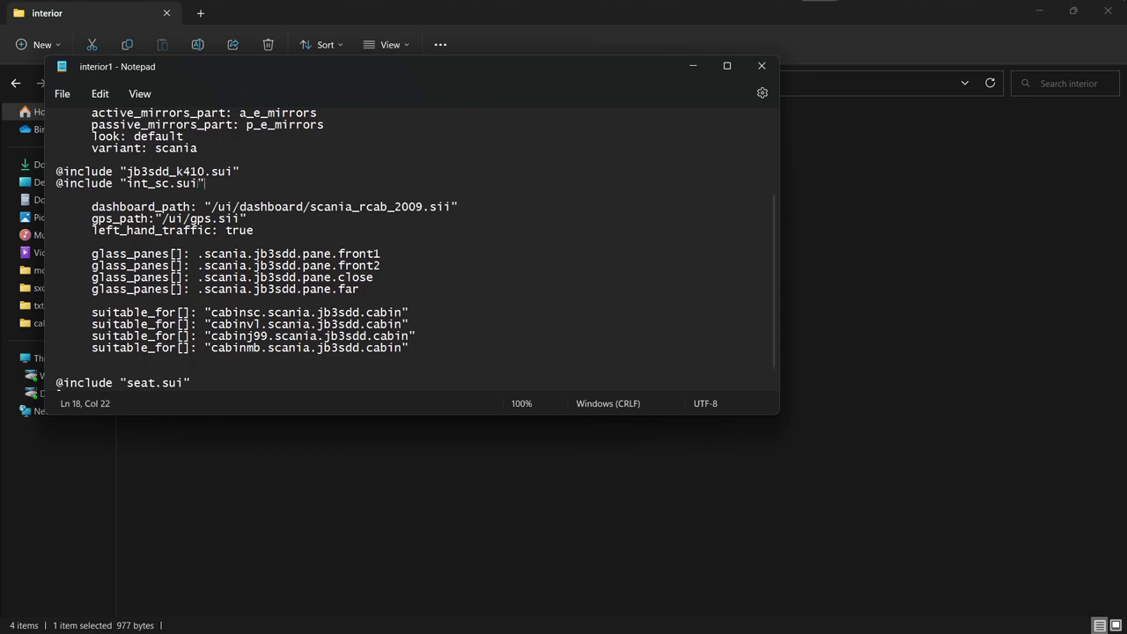
pyautogui.moveTo(205, 184); pyautogui.dragTo(53, 182)
pyautogui.press('Delete')
pyautogui.press('Delete')
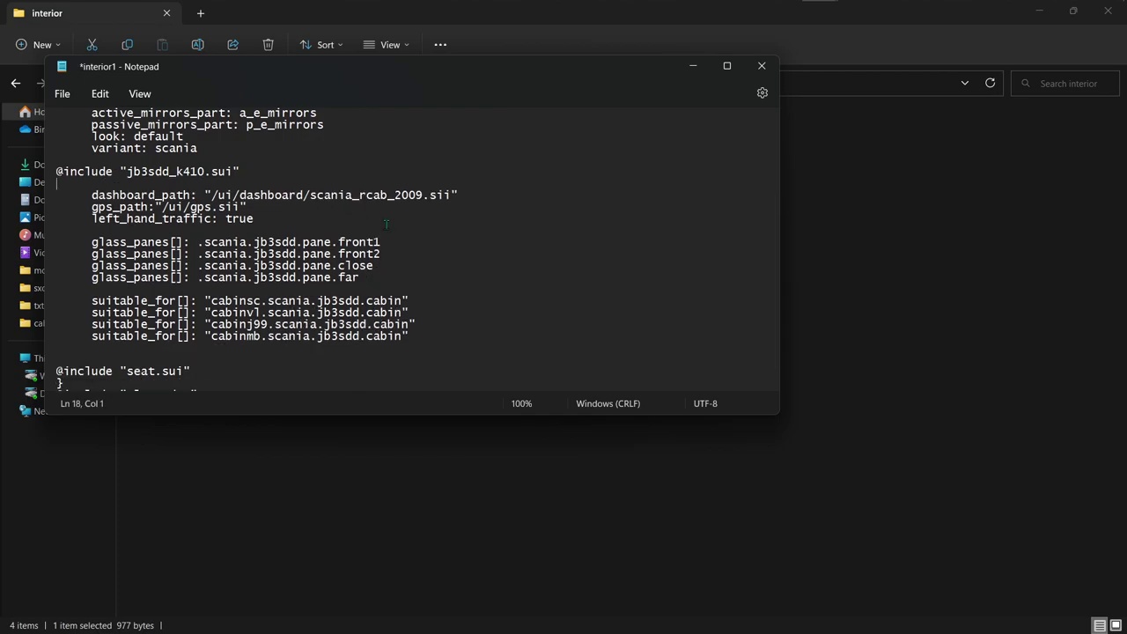
pyautogui.click(761, 66)
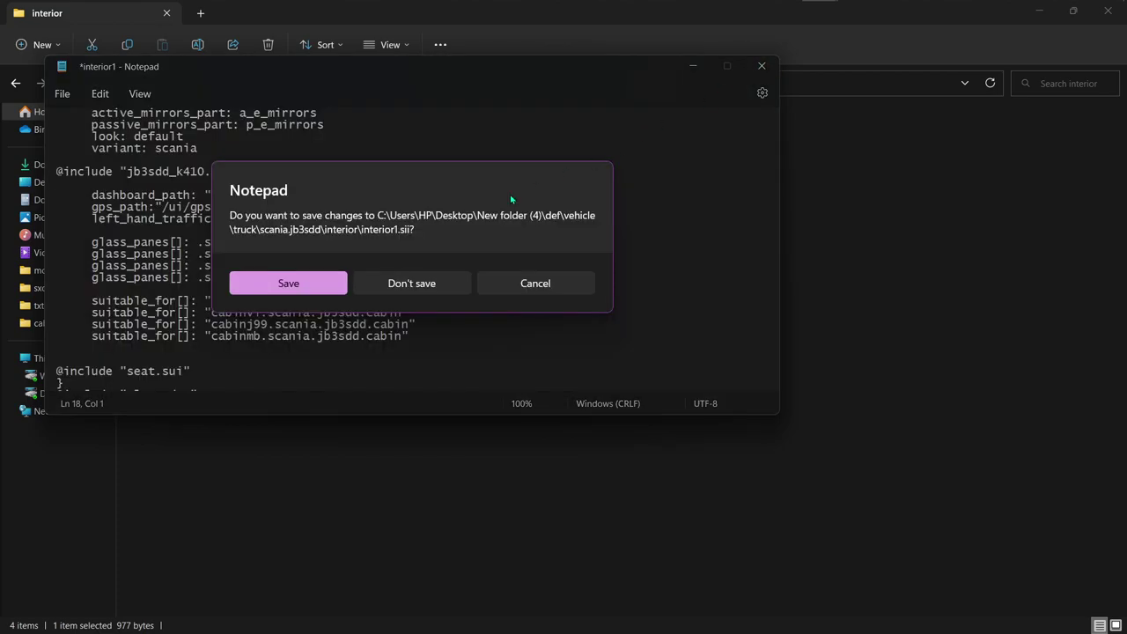
pyautogui.click(300, 284)
pyautogui.doubleClick(285, 155)
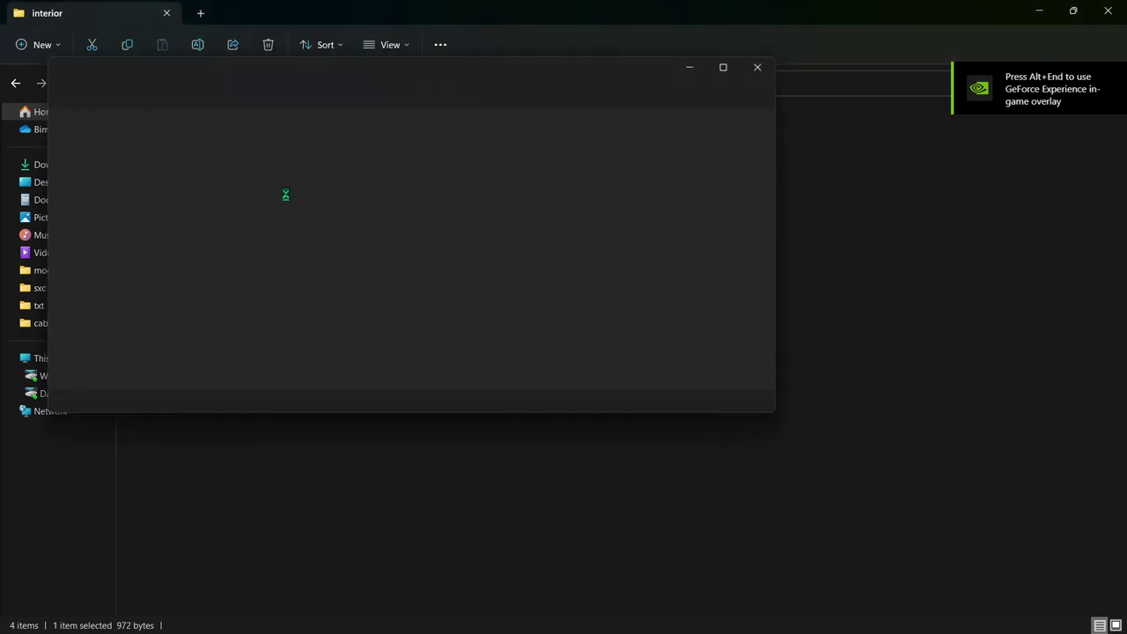
pyautogui.moveTo(211, 151); pyautogui.dragTo(55, 150)
pyautogui.press('Delete')
pyautogui.press('Delete')
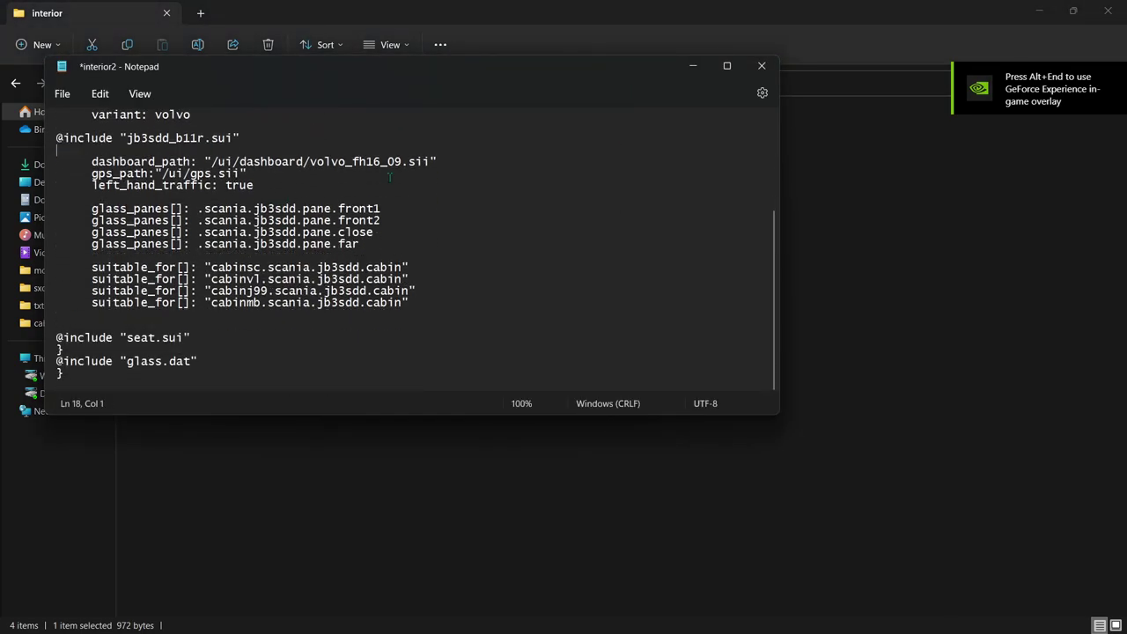
pyautogui.click(762, 65)
pyautogui.click(289, 282)
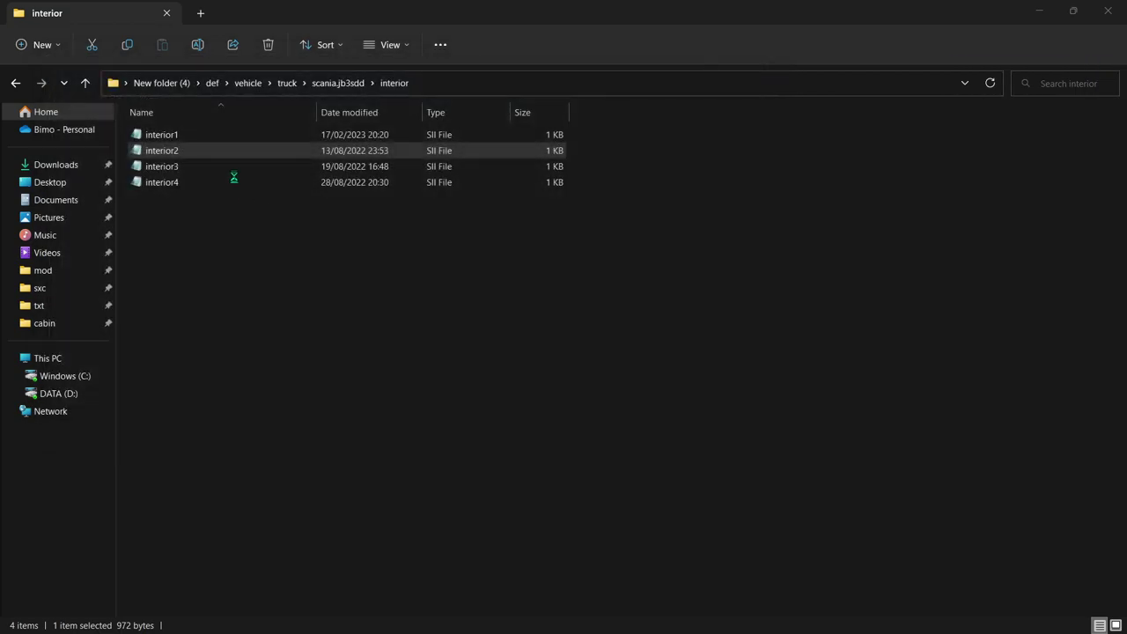
pyautogui.click(232, 174)
pyautogui.press('Return')
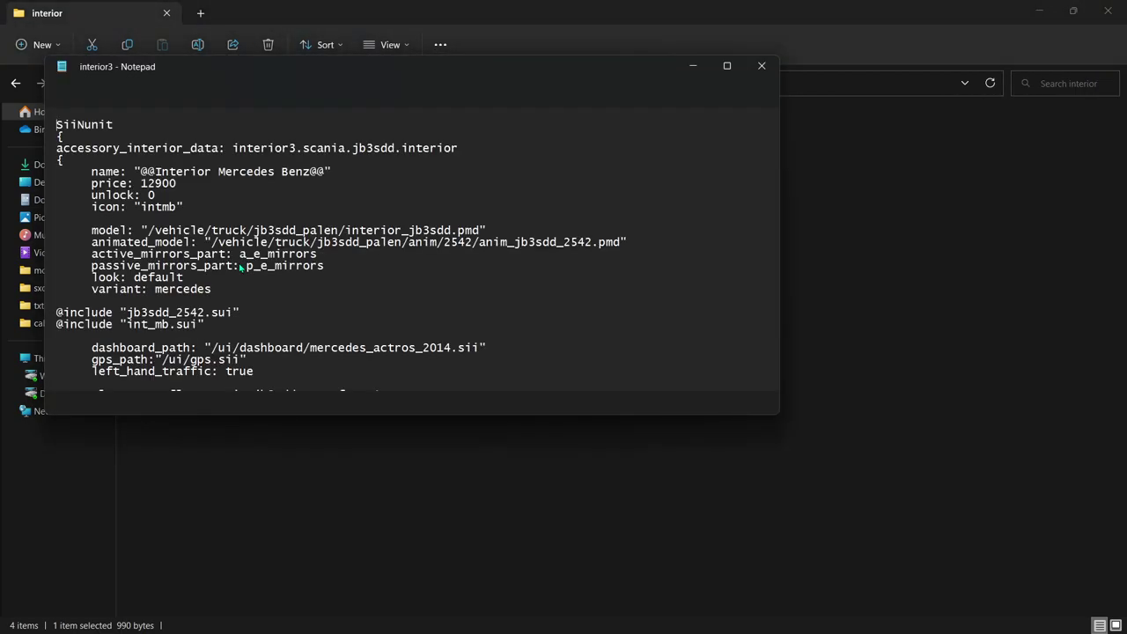
pyautogui.scroll(-3, 239, 259)
pyautogui.tripleClick(204, 149)
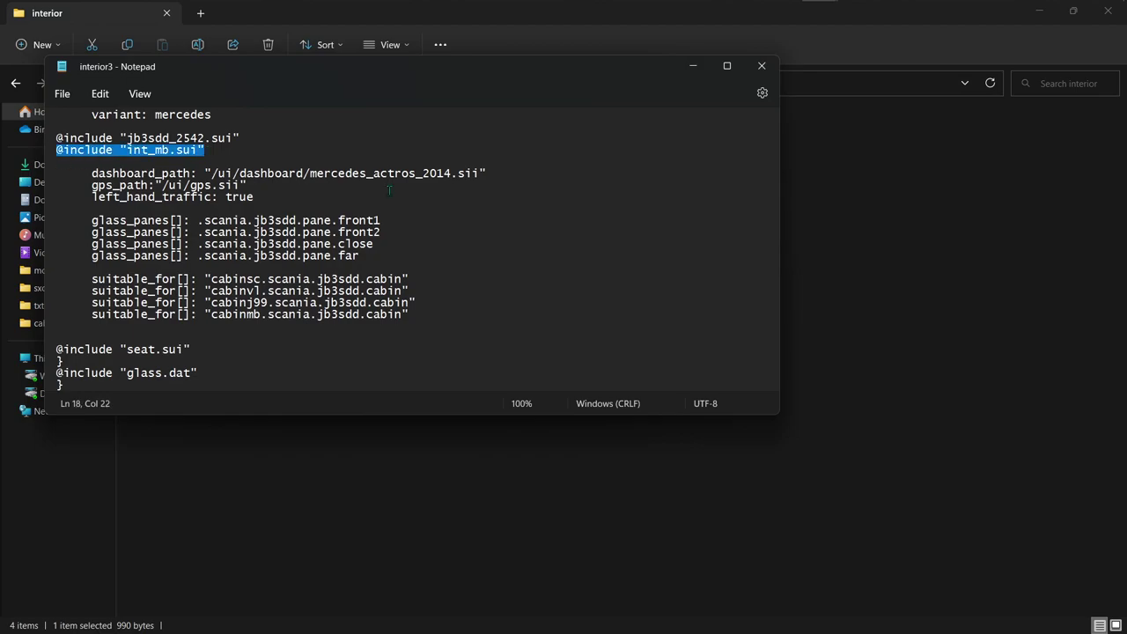
pyautogui.press('Delete')
pyautogui.click(761, 65)
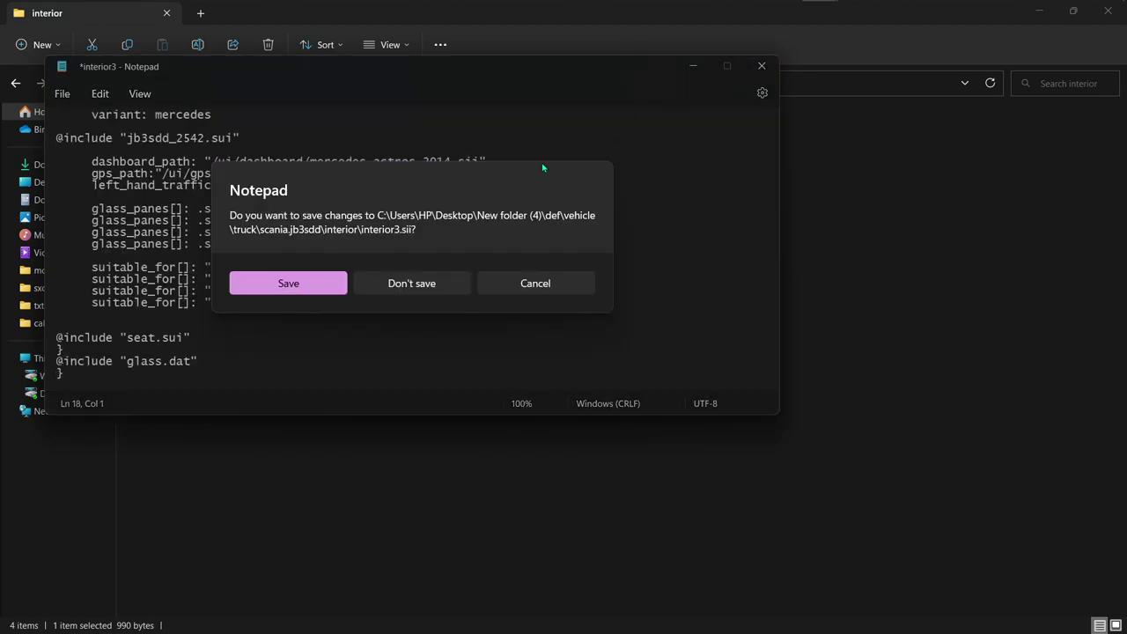
pyautogui.click(291, 282)
pyautogui.doubleClick(278, 185)
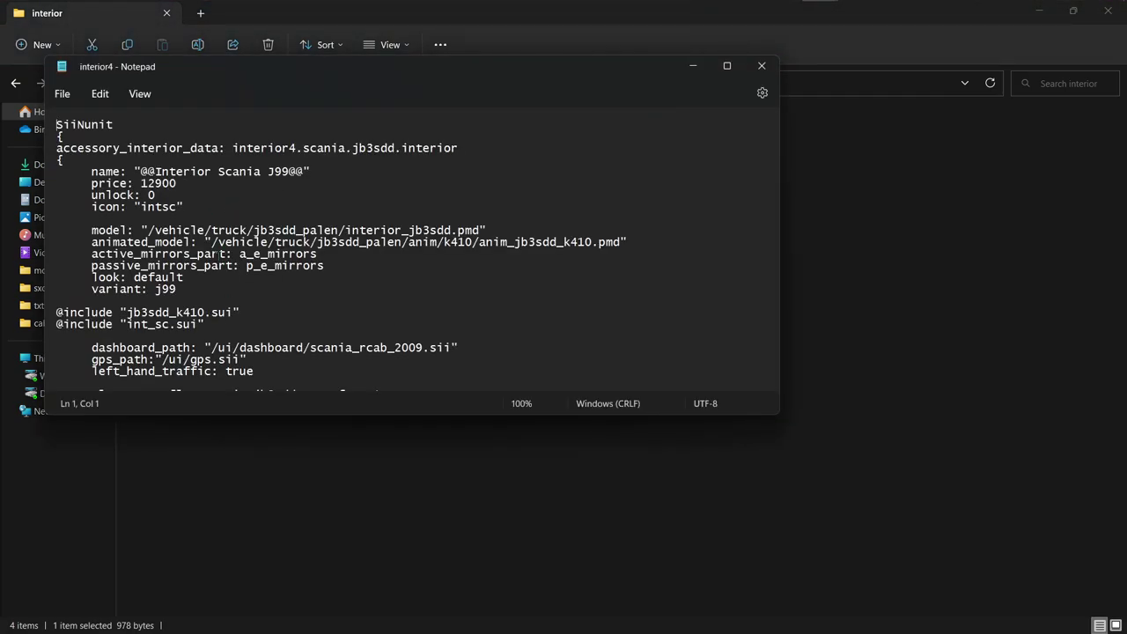
pyautogui.moveTo(208, 324); pyautogui.dragTo(54, 325)
pyautogui.press('Delete')
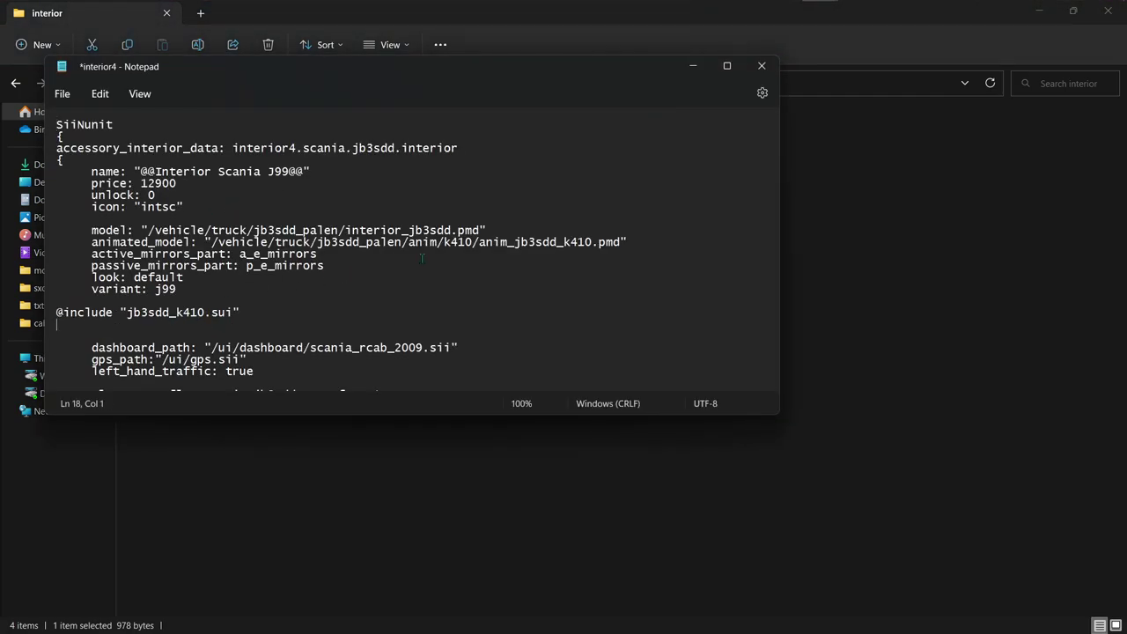
pyautogui.scroll(-5, 709, 138)
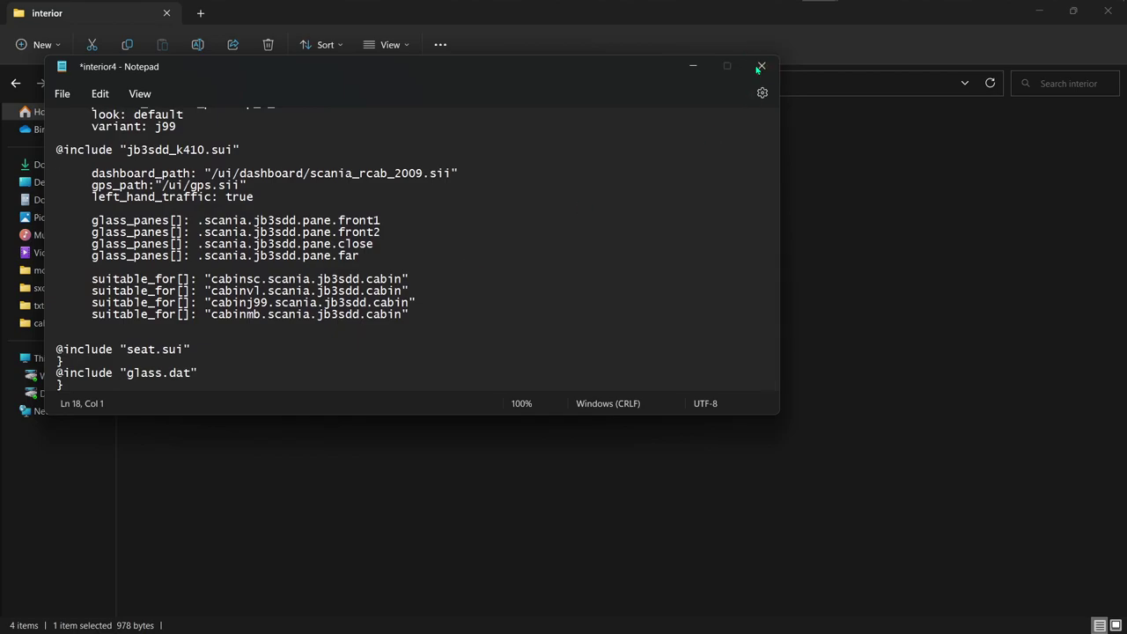
pyautogui.click(760, 66)
pyautogui.click(313, 286)
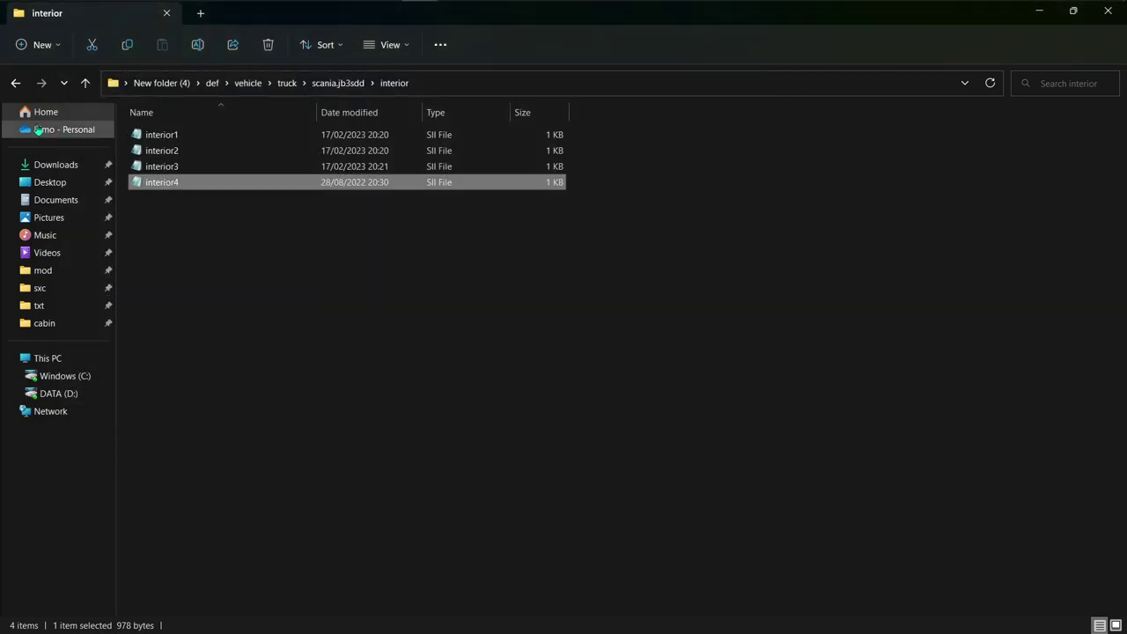
# Delete all files in the transmission folder of scania.jb3sdd.
pyautogui.click(16, 83)
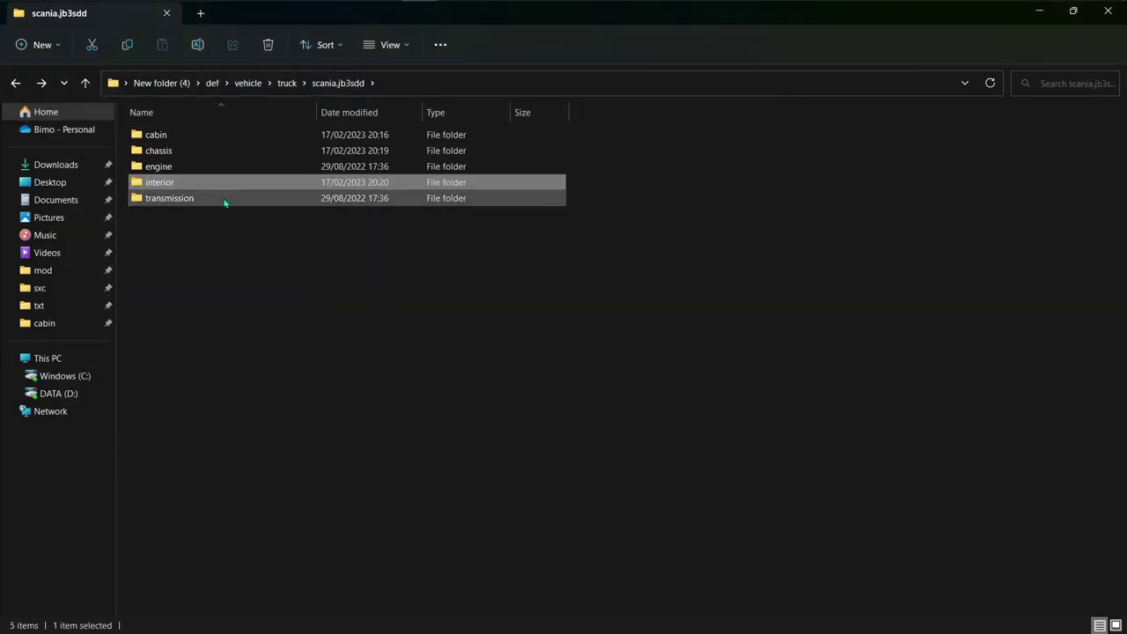
pyautogui.click(225, 199)
pyautogui.doubleClick(225, 202)
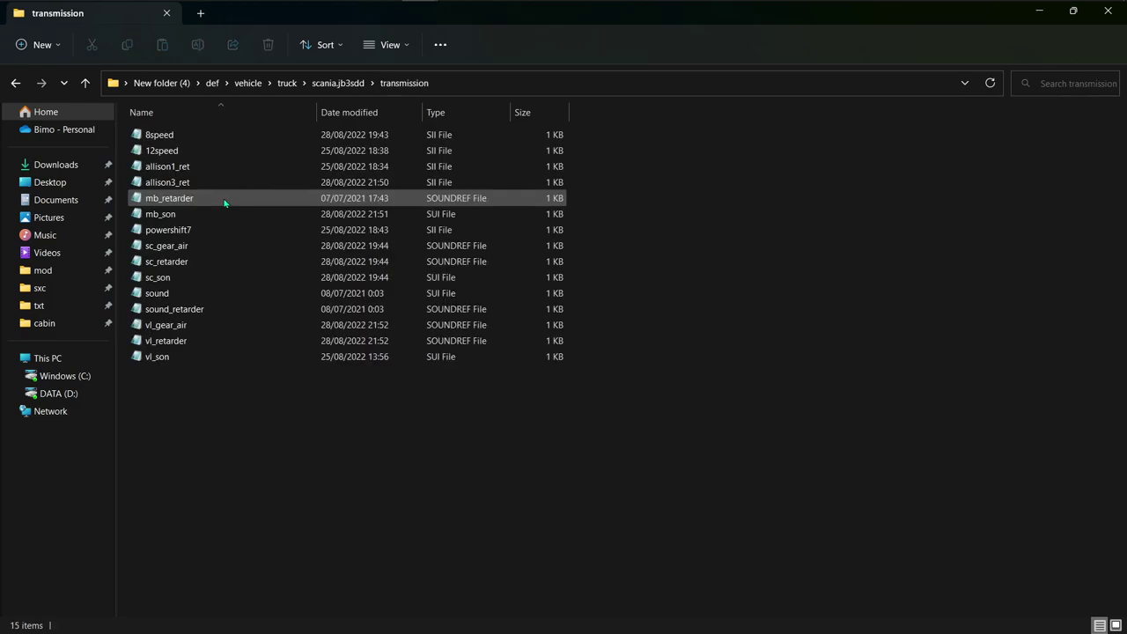
pyautogui.click(16, 82)
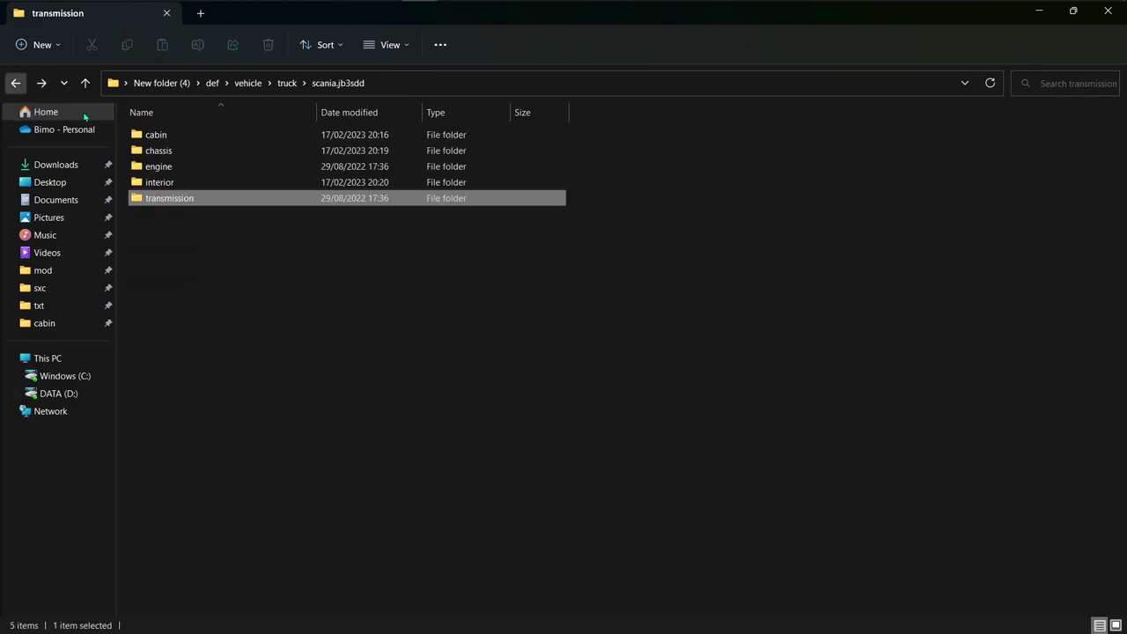
pyautogui.doubleClick(201, 199)
pyautogui.moveTo(402, 390); pyautogui.dragTo(274, 138)
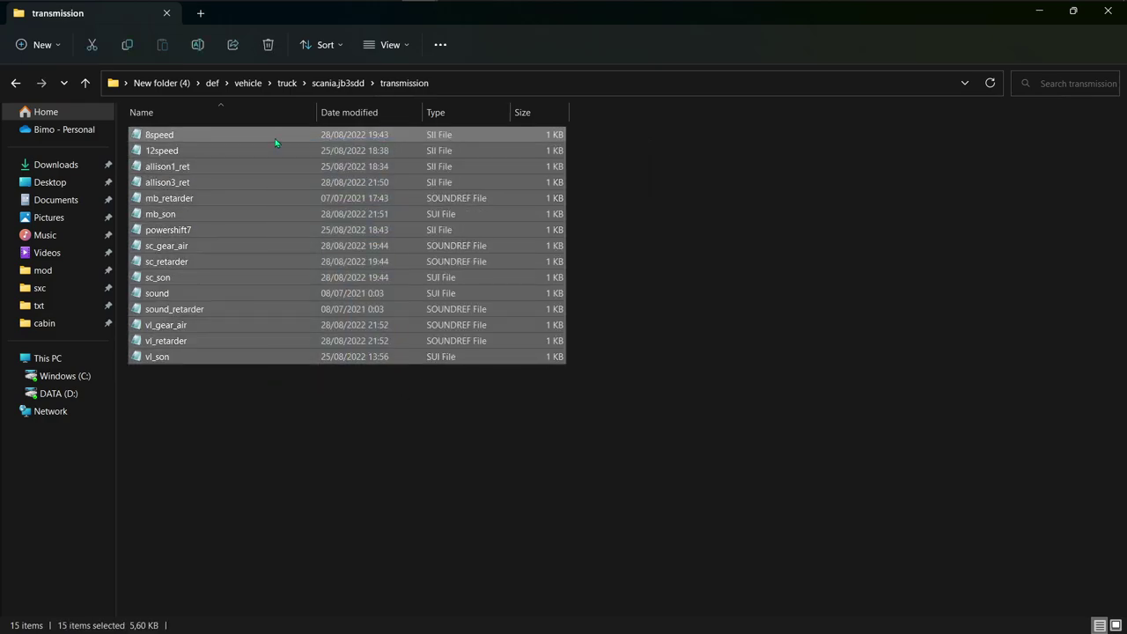
pyautogui.press('Delete')
# Delete all files in the engine folder of scania.jb3sdd, then return to the parent folder.
pyautogui.click(15, 82)
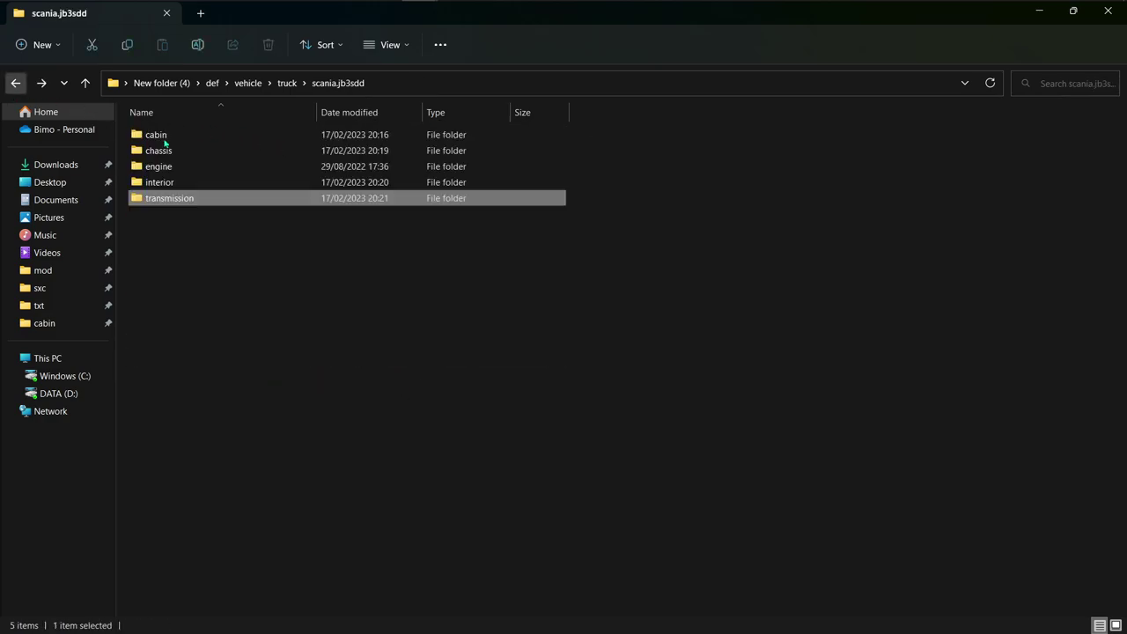
pyautogui.click(214, 185)
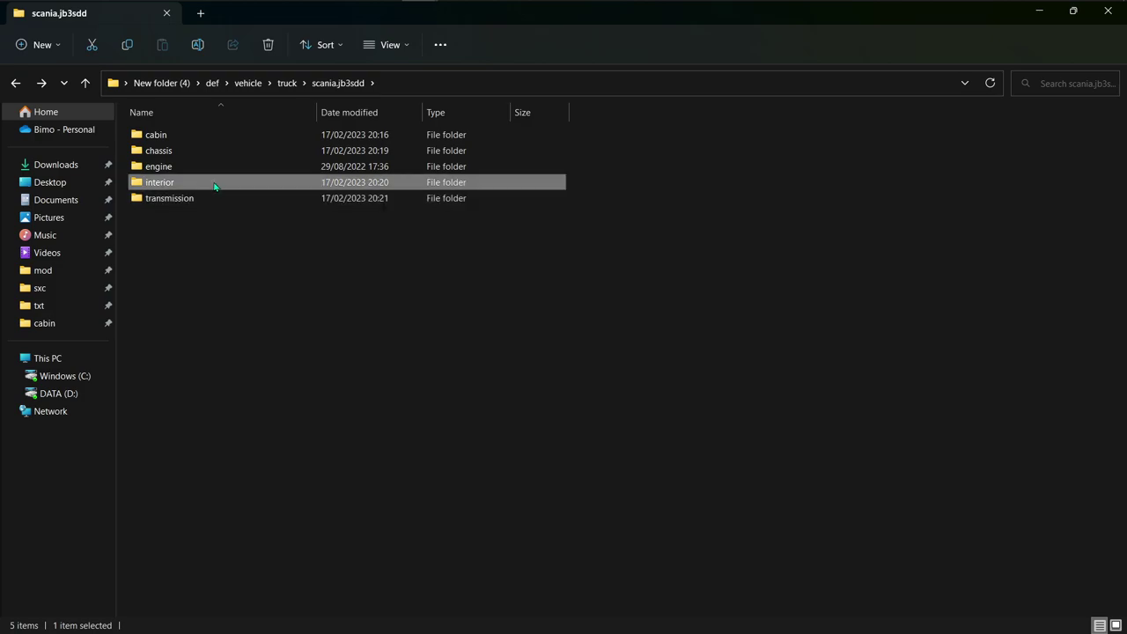
pyautogui.doubleClick(219, 167)
pyautogui.moveTo(472, 422); pyautogui.dragTo(290, 133)
pyautogui.click(17, 91)
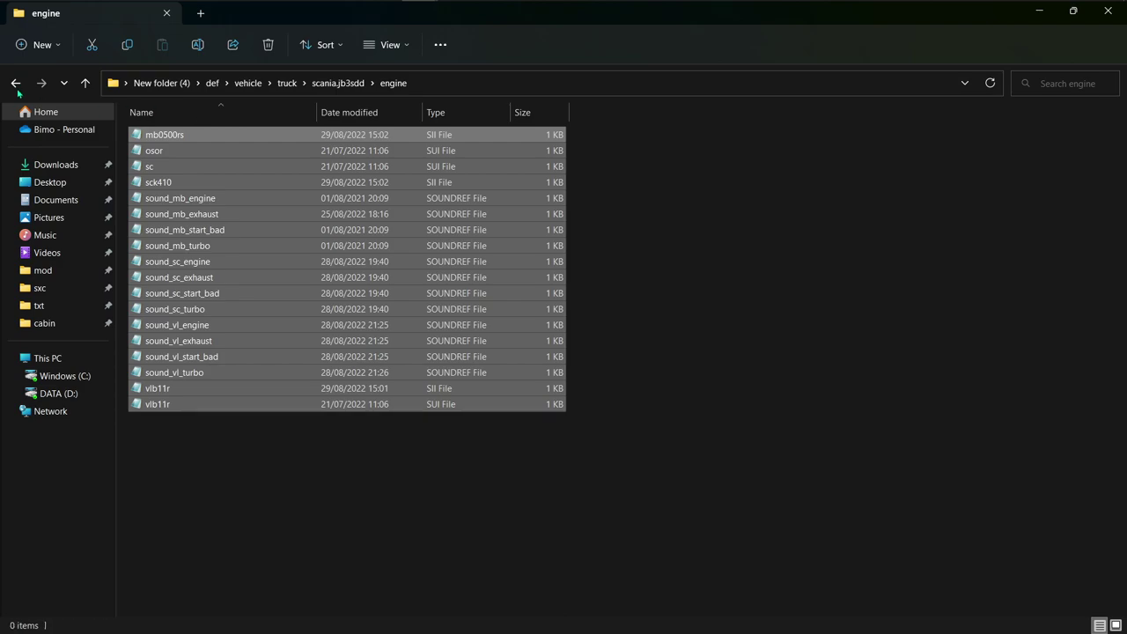
pyautogui.click(784, 14)
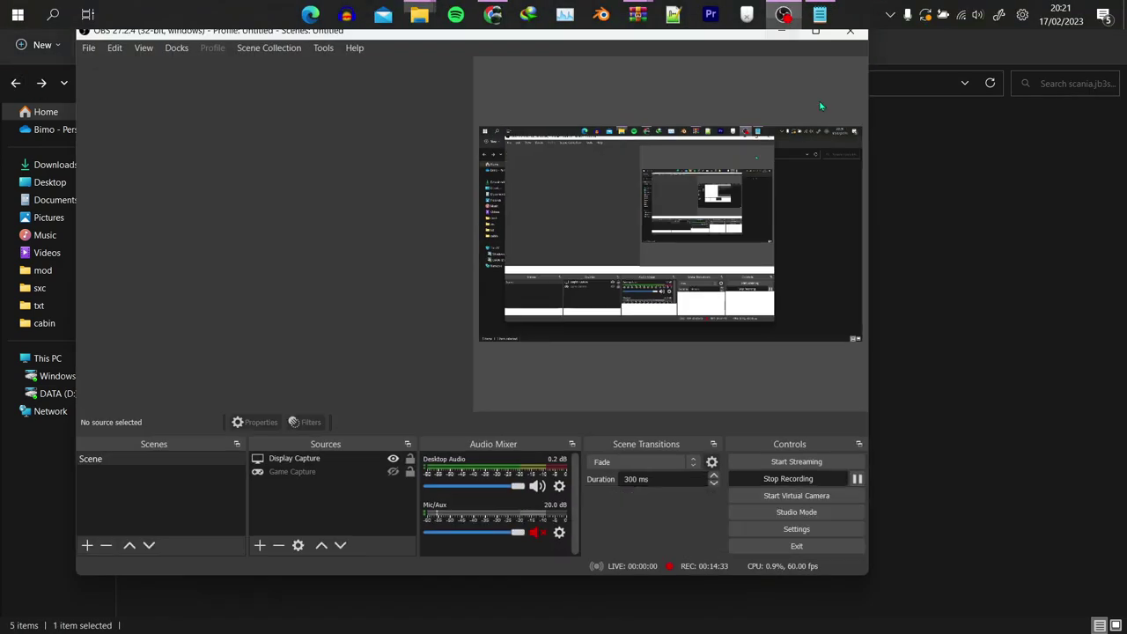
pyautogui.click(857, 478)
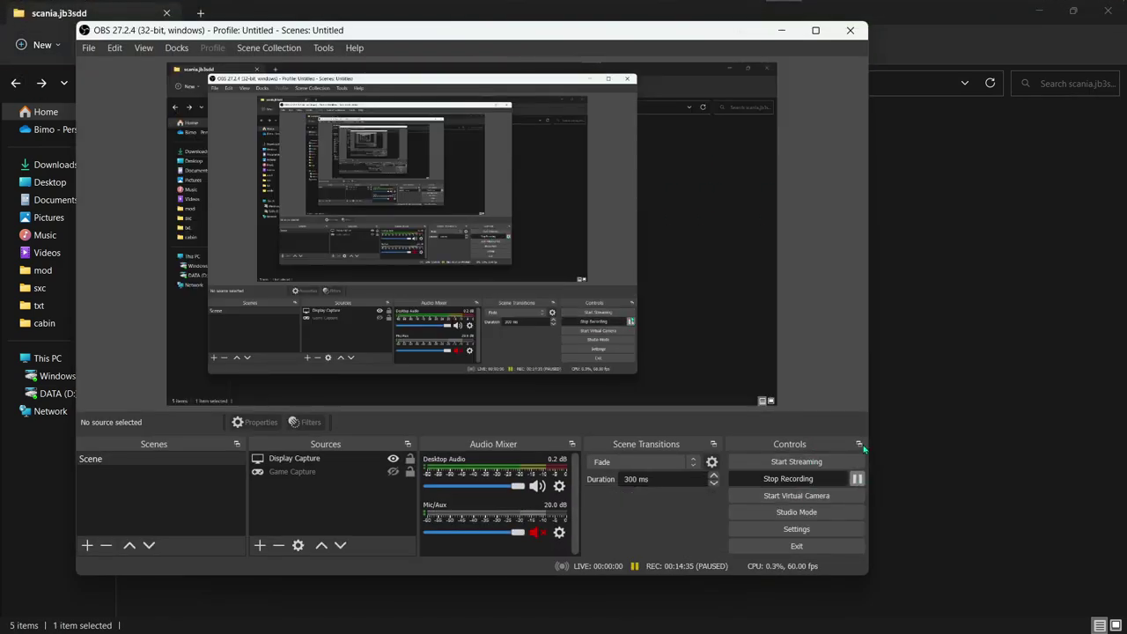
pyautogui.click(781, 29)
# Look through the chassis and engine folders to check which files remain in them.
pyautogui.doubleClick(330, 166)
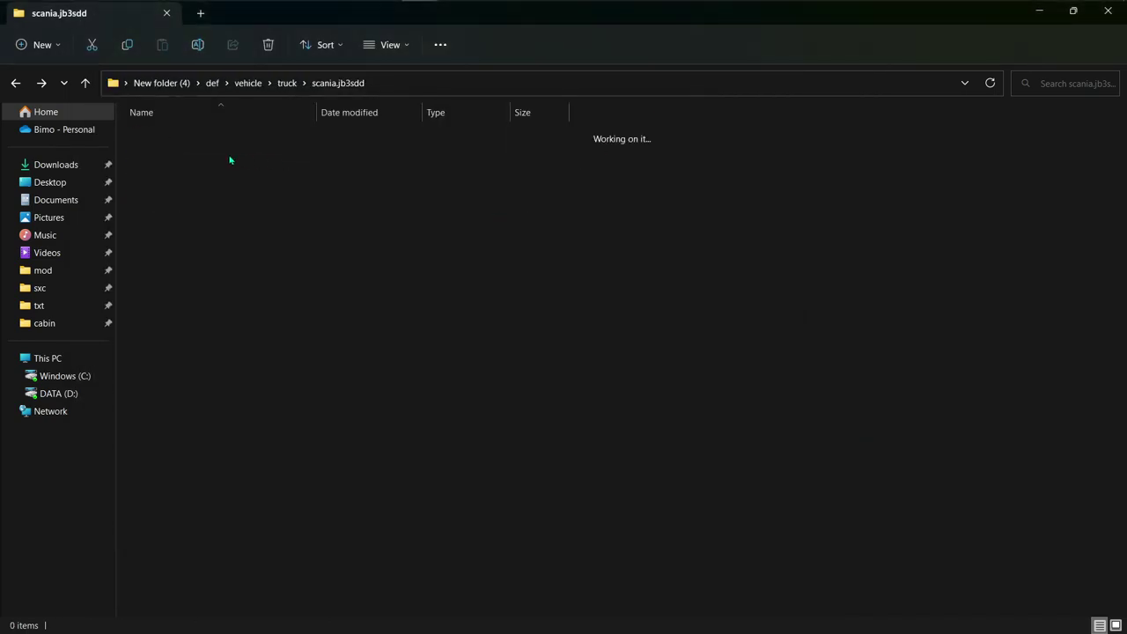
pyautogui.hotkey('alt', 'Left')
pyautogui.doubleClick(150, 150)
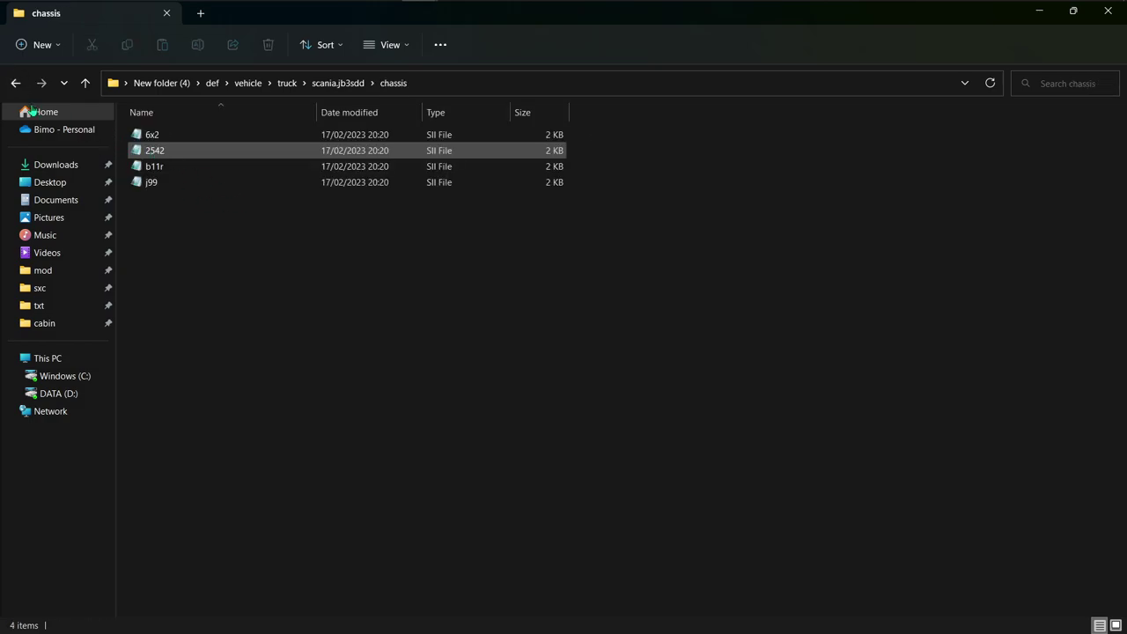
pyautogui.click(15, 83)
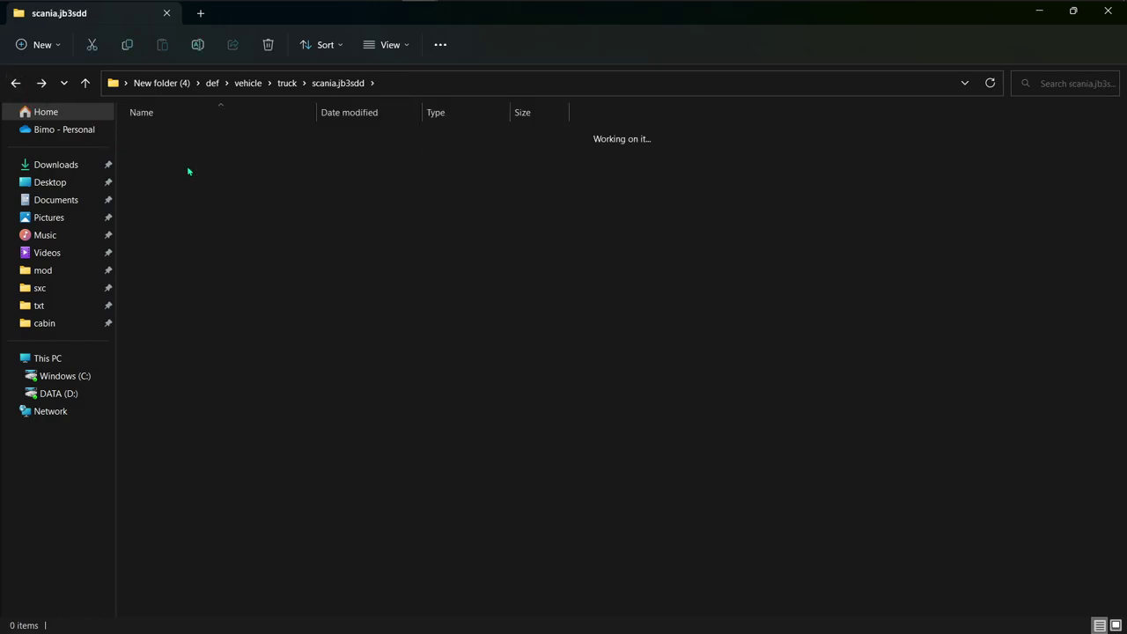
pyautogui.doubleClick(187, 171)
# Switch to the Notepad note and replace its entire text with "nah sudah beres.".
pyautogui.click(807, 17)
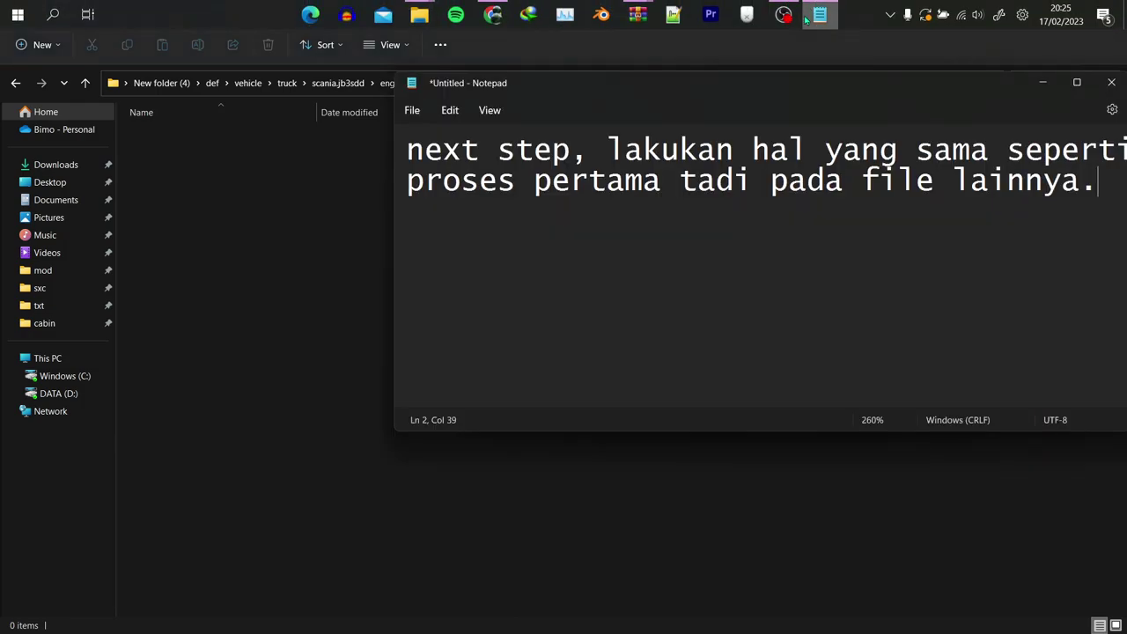
pyautogui.tripleClick(679, 209)
pyautogui.hotkey('ctrl', 'a')
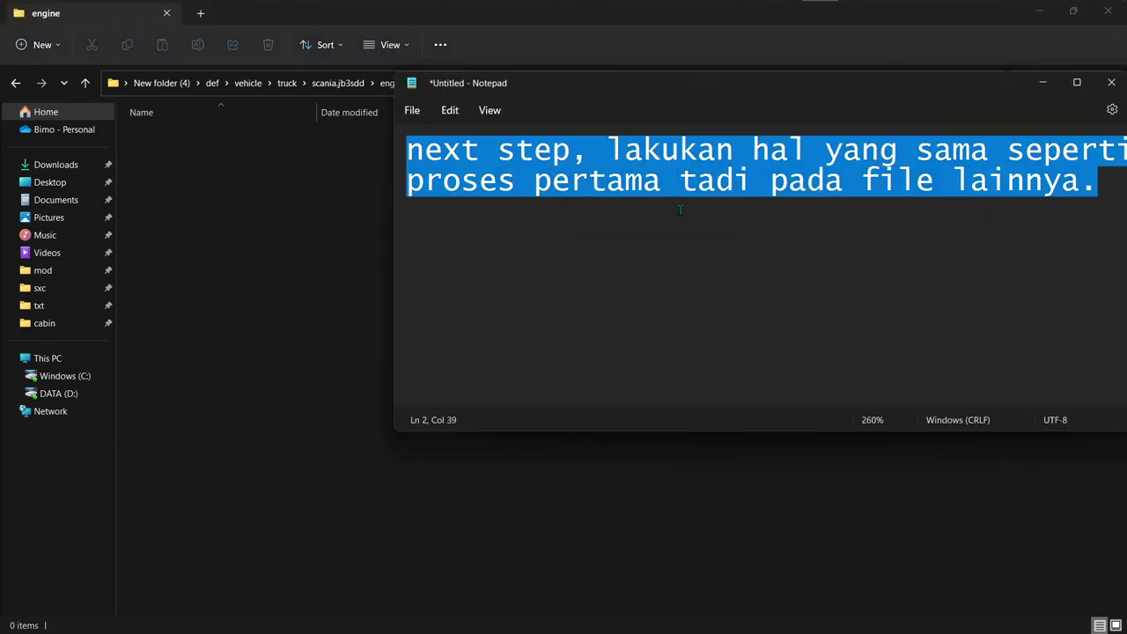
pyautogui.write('nah ')
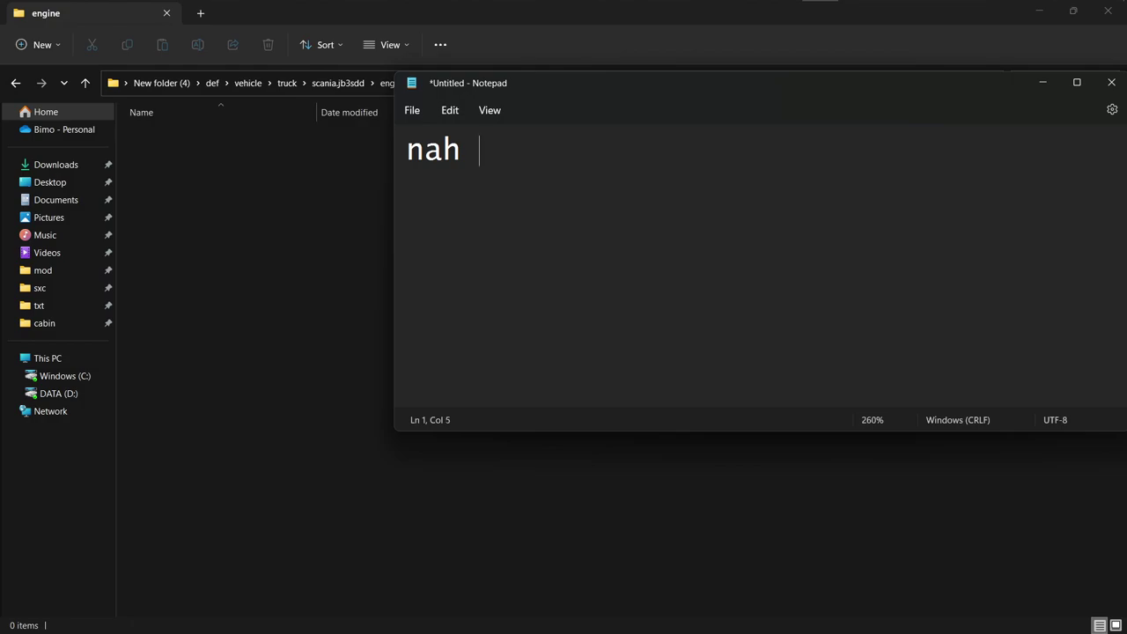
pyautogui.write('sudah ber')
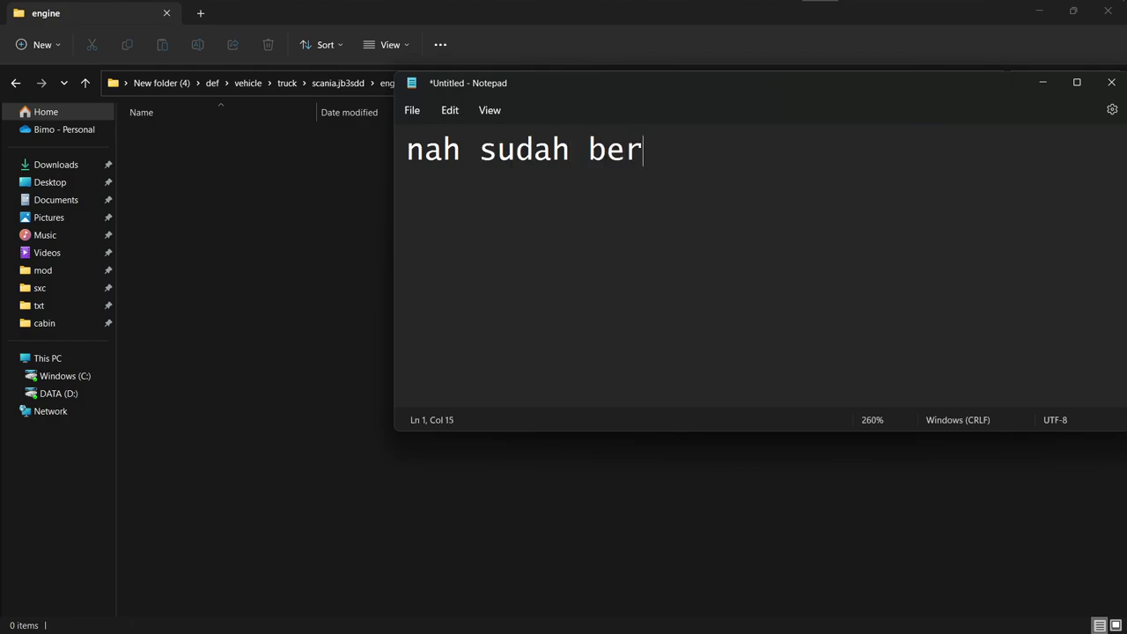
pyautogui.write('es.')
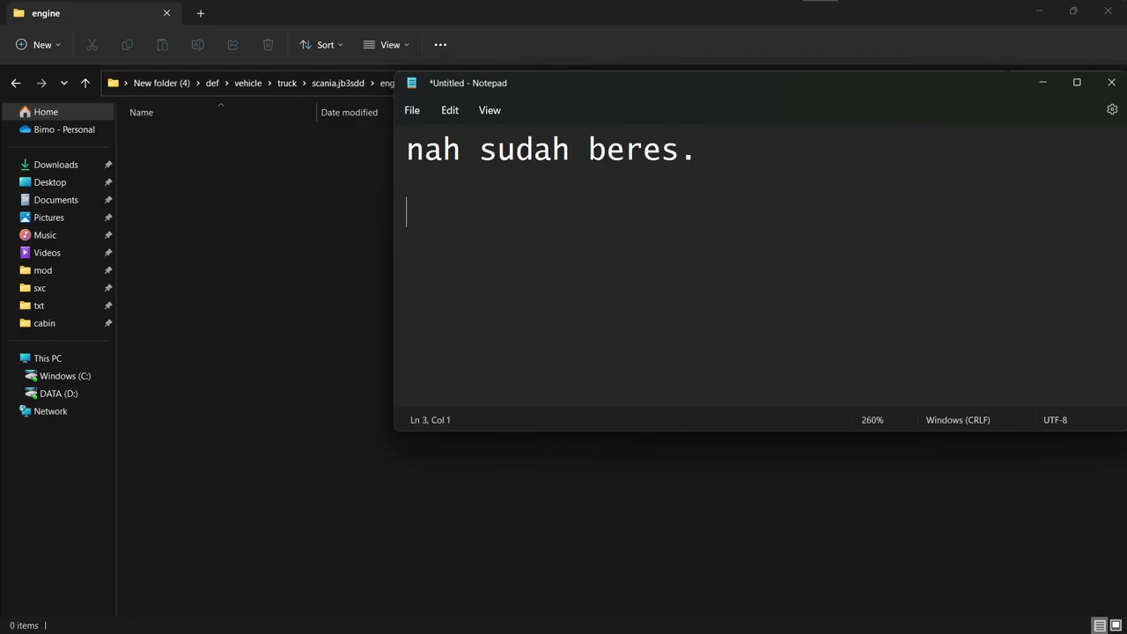
pyautogui.press('BackSpace')
# Add "langkah selanjutnya kita tambahkan def engine sesuai keinginan kita." to the note after a blank line, then return to the file window.
pyautogui.write('langkah')
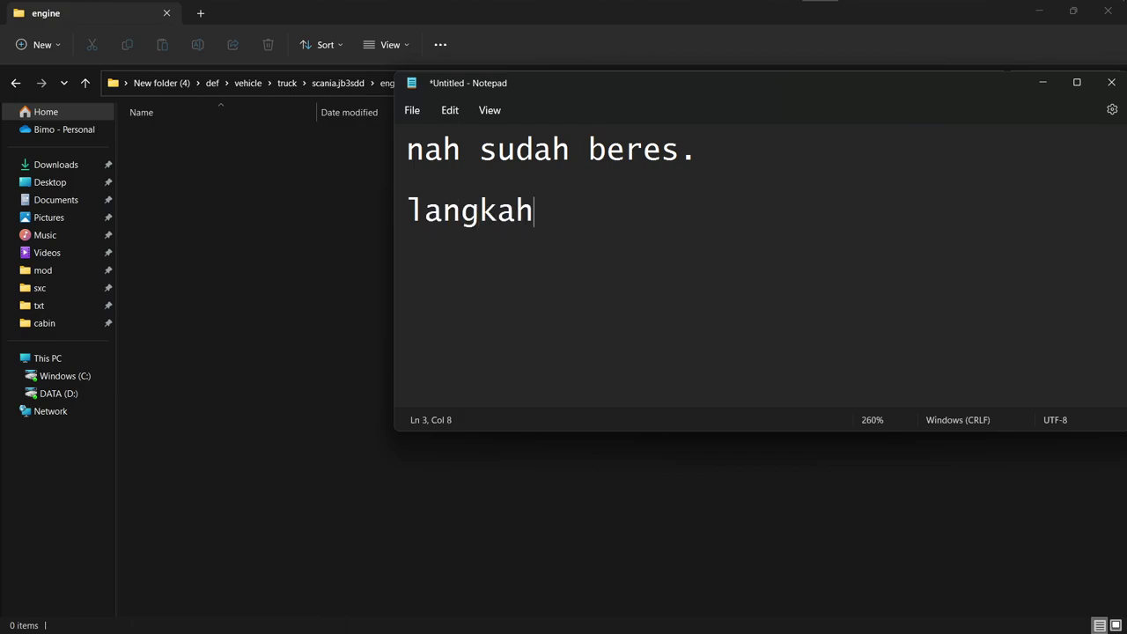
pyautogui.write(' selanjutnay')
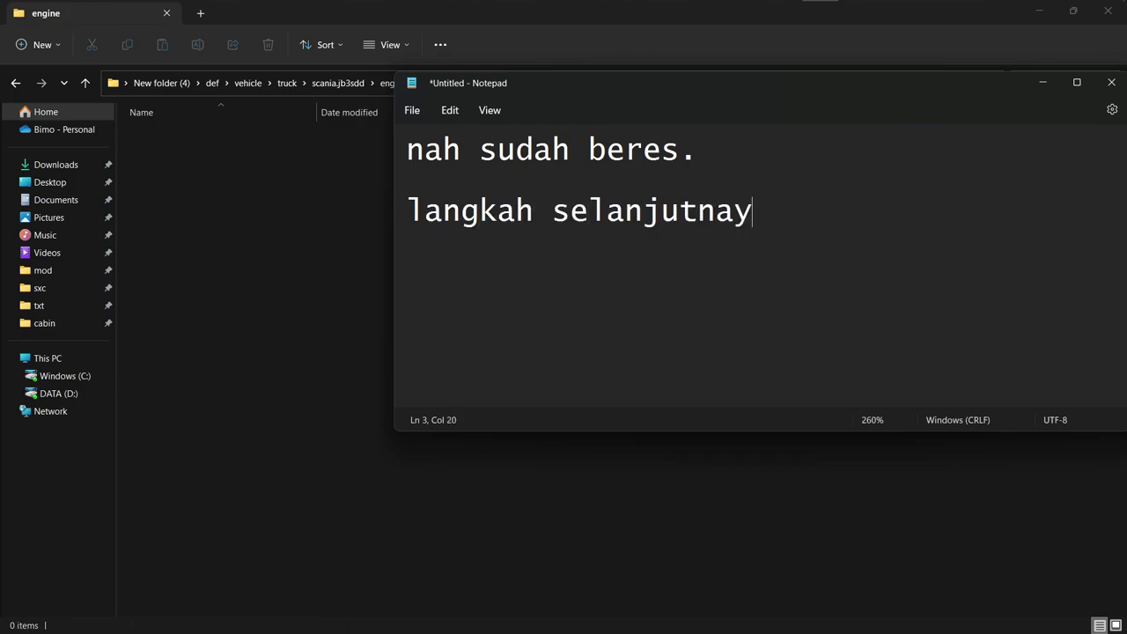
pyautogui.press('BackSpace')
pyautogui.press('BackSpace')
pyautogui.write('ya ki')
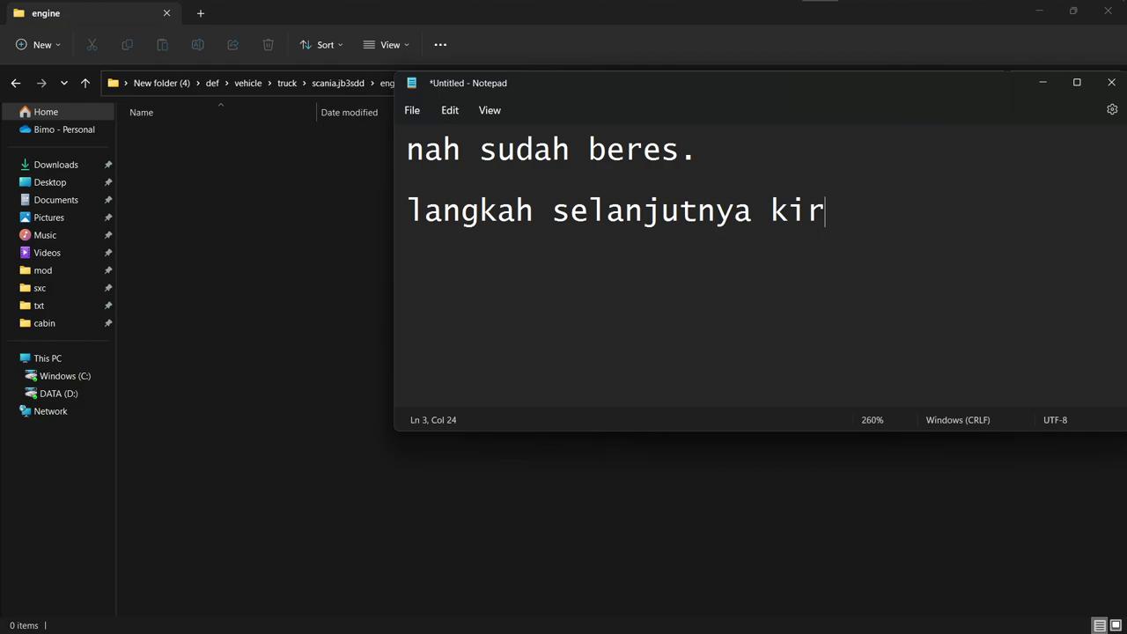
pyautogui.write('ta tambak')
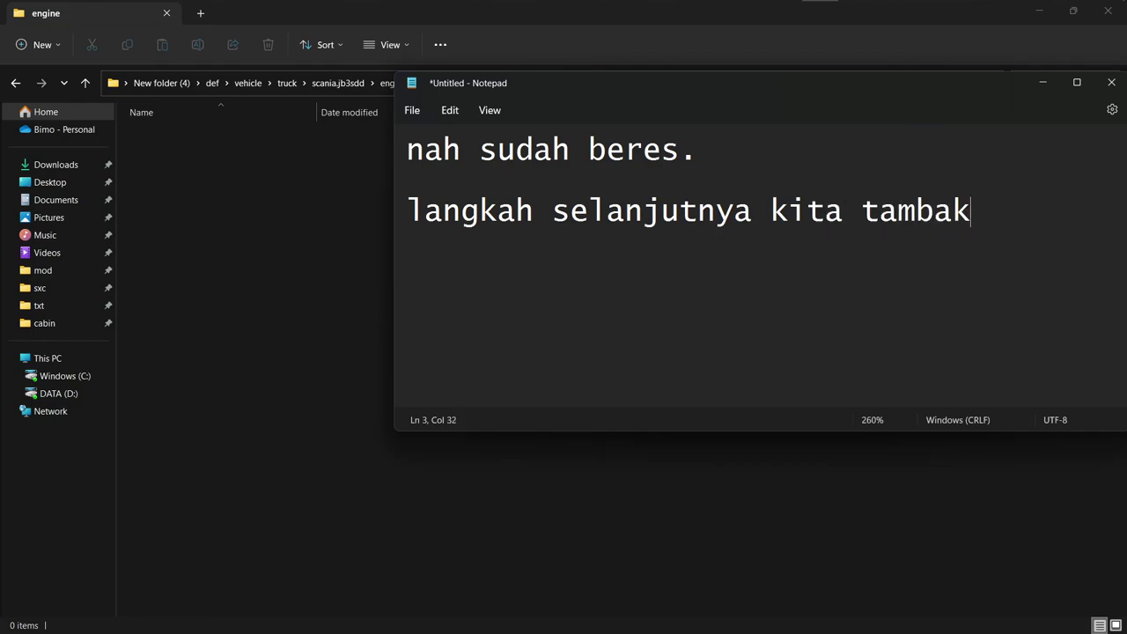
pyautogui.write('ahkan ')
pyautogui.write('def engine')
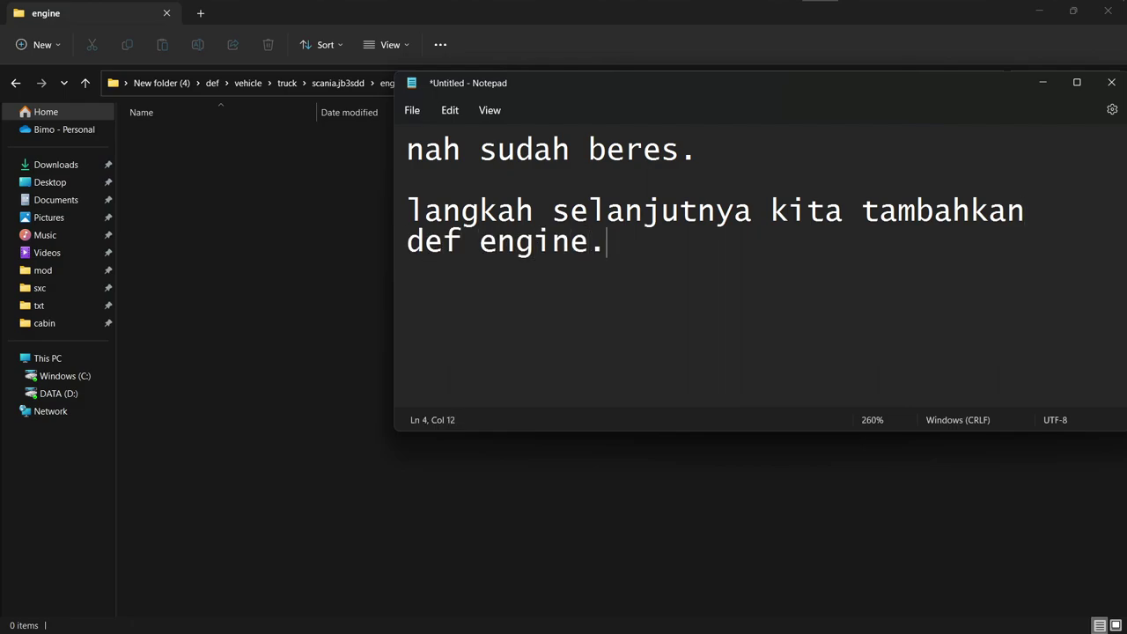
pyautogui.write(' sesuai ')
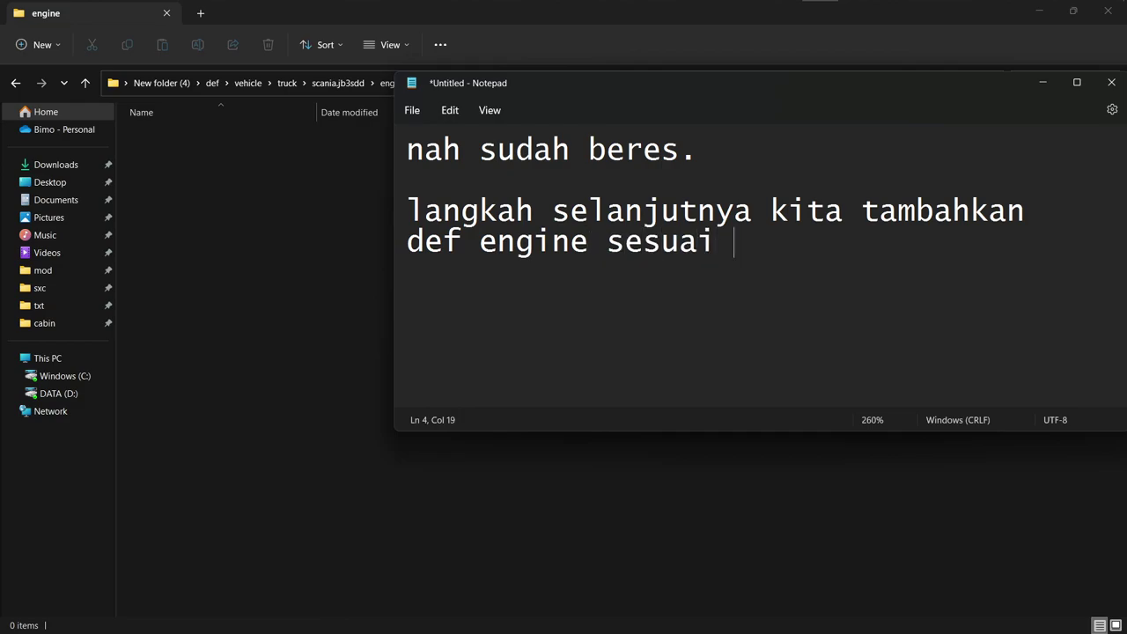
pyautogui.write('kein')
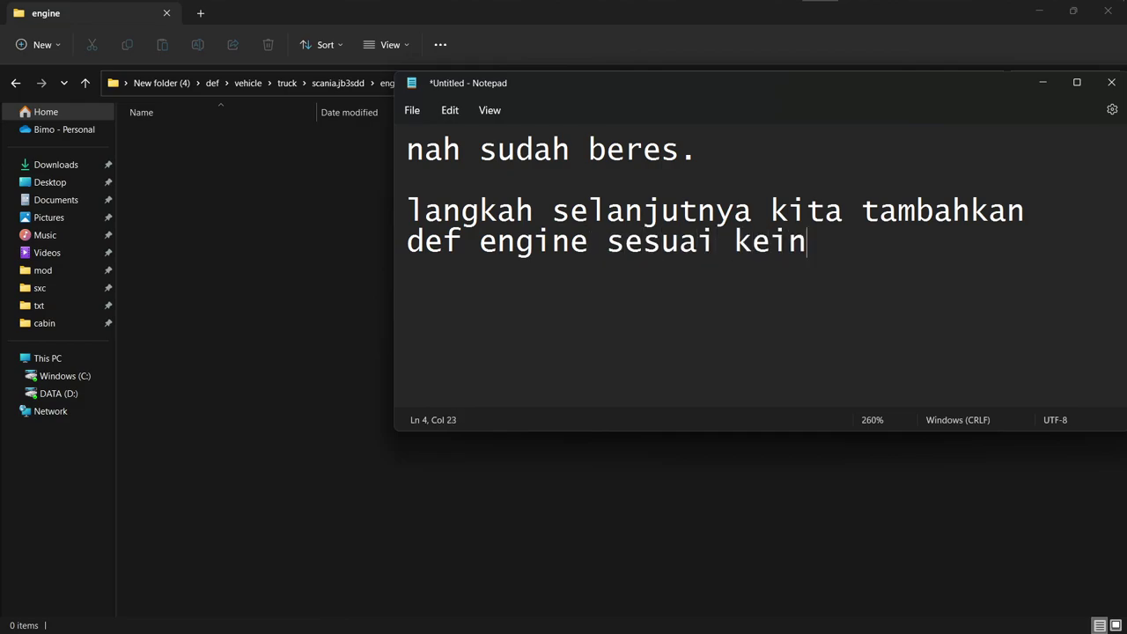
pyautogui.write('ginan kita.')
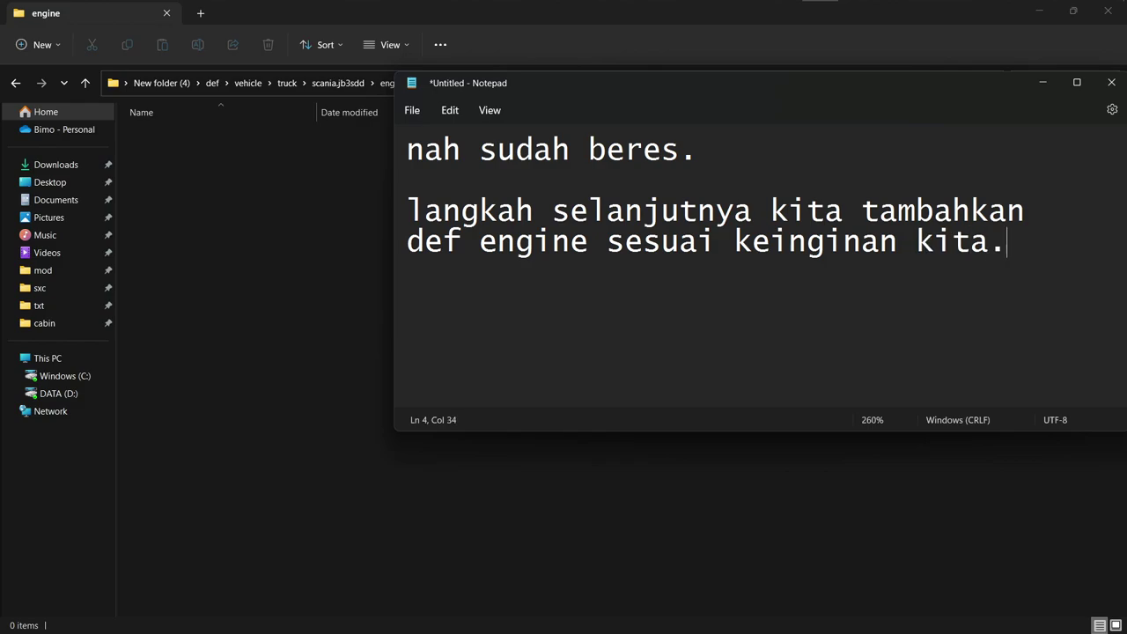
pyautogui.click(375, 197)
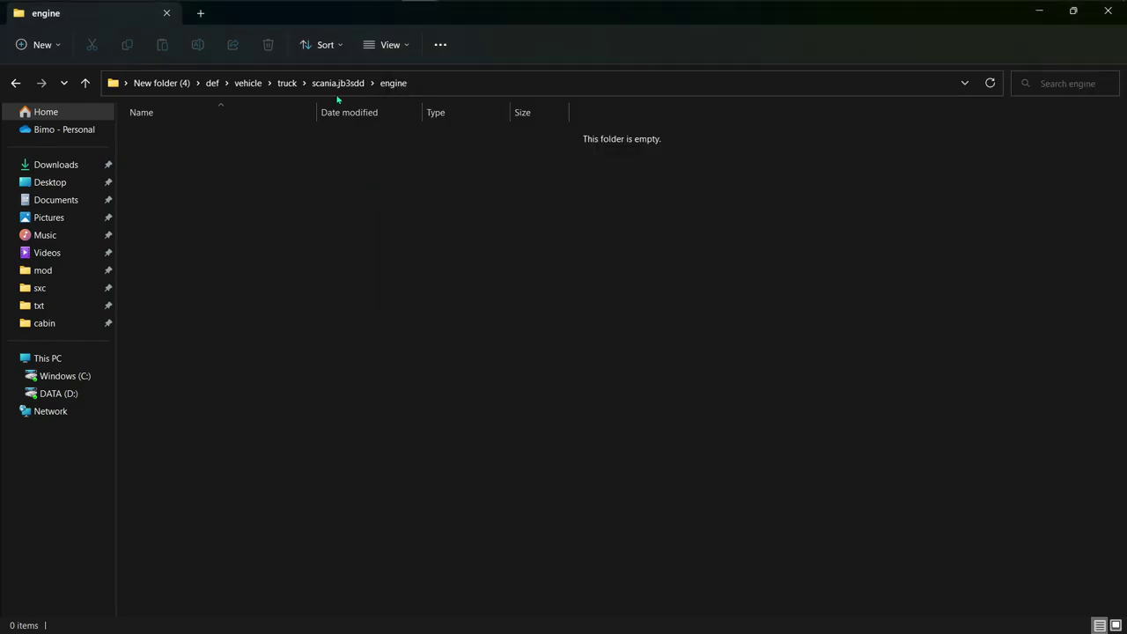
# Open the engine folder inside bahan untuk edit def in New folder (4).
pyautogui.click(166, 83)
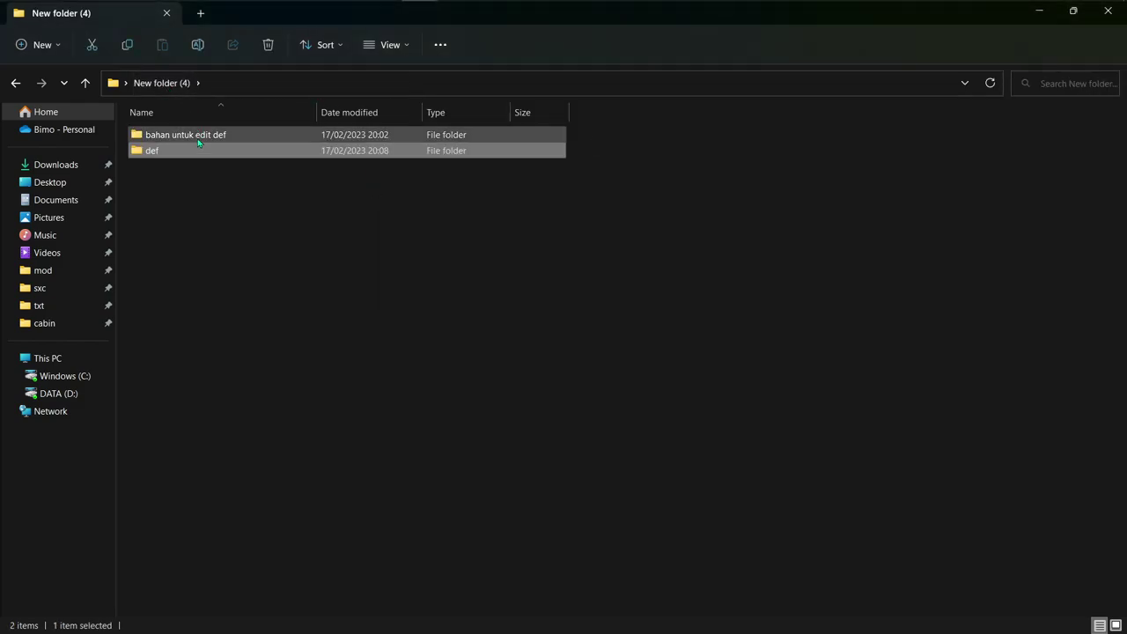
pyautogui.click(197, 141)
pyautogui.doubleClick(197, 141)
pyautogui.doubleClick(196, 141)
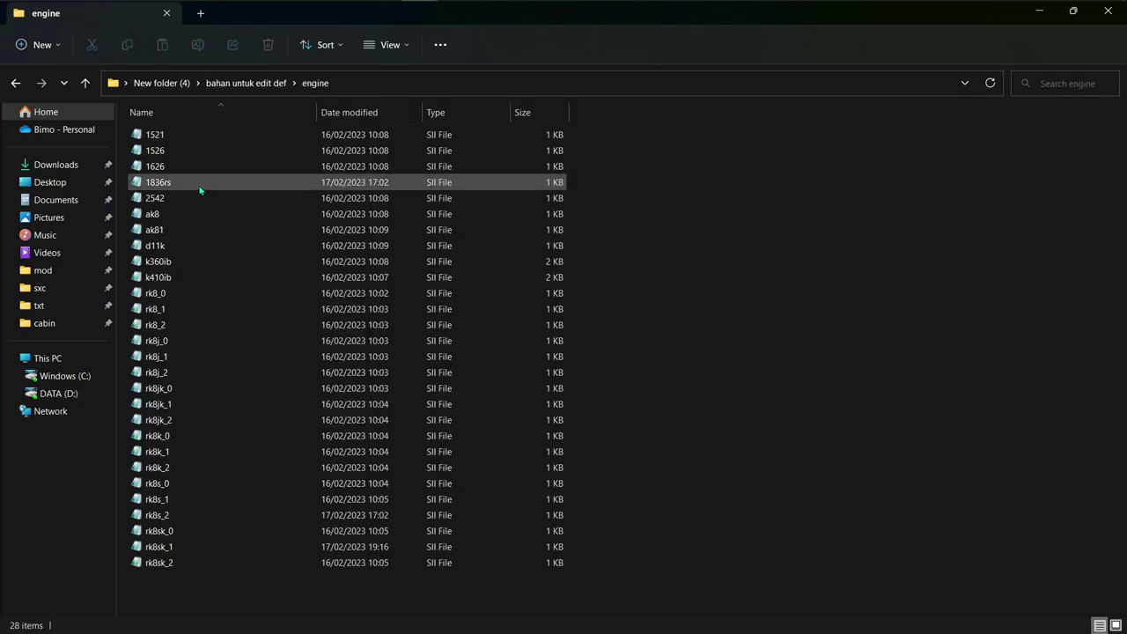
pyautogui.click(200, 187)
pyautogui.keyDown('ctrl'); pyautogui.click(181, 197); pyautogui.keyUp('ctrl')
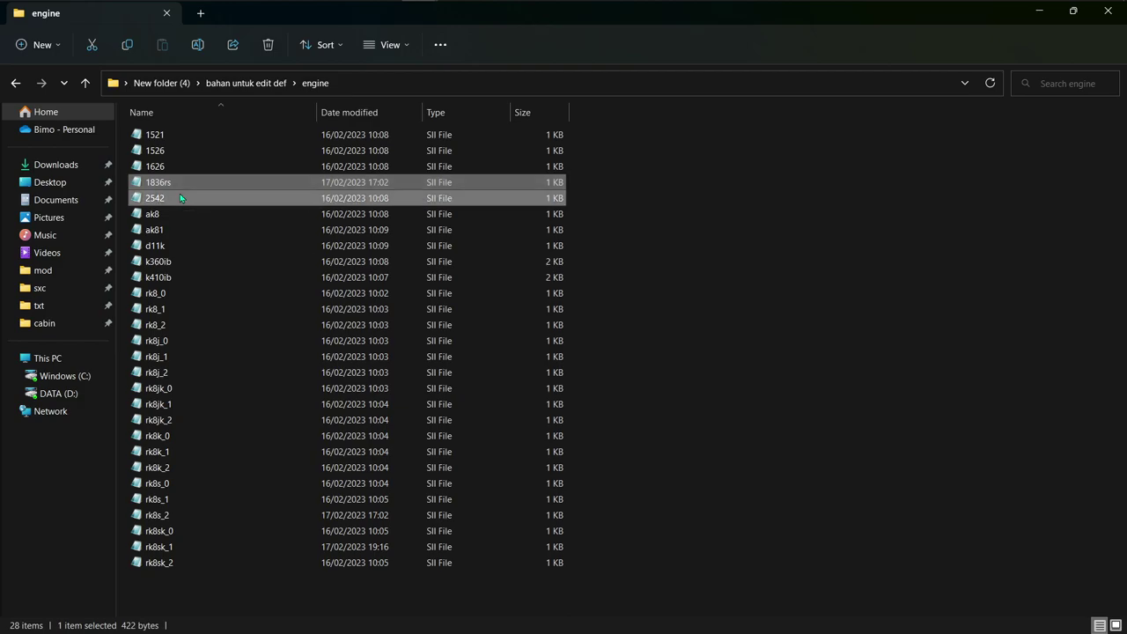
pyautogui.keyDown('ctrl'); pyautogui.click(196, 245); pyautogui.keyUp('ctrl')
pyautogui.keyDown('ctrl'); pyautogui.click(185, 274); pyautogui.keyUp('ctrl')
pyautogui.keyDown('ctrl'); pyautogui.click(184, 258); pyautogui.keyUp('ctrl')
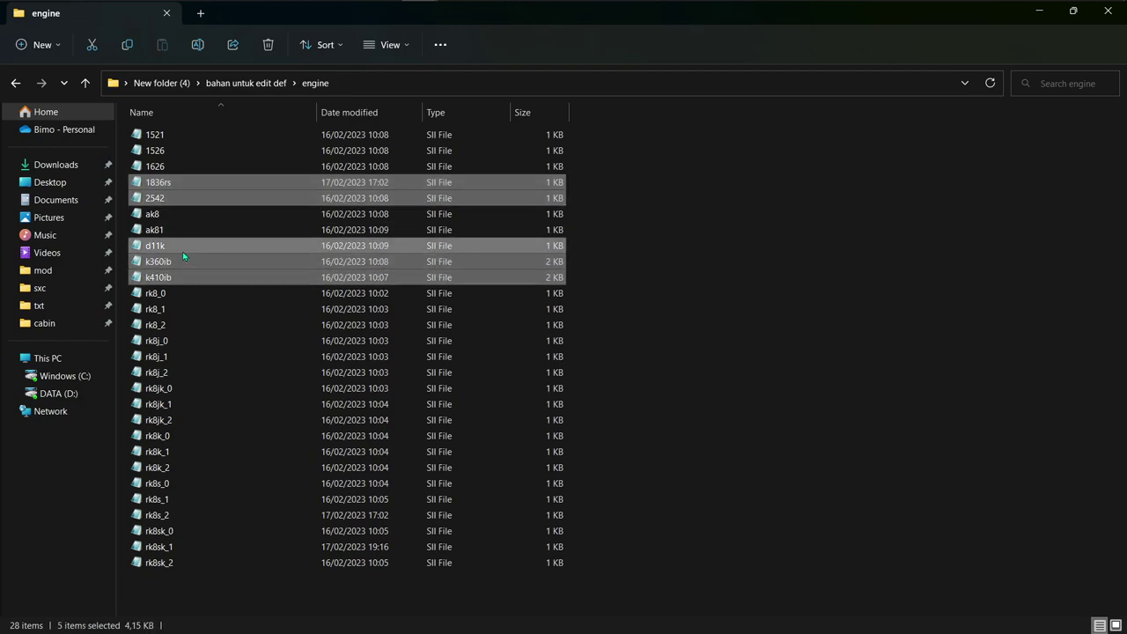
pyautogui.rightClick(183, 257)
pyautogui.click(171, 185)
# Copy the engine definition files 2542, d11k and k410ib.
pyautogui.click(173, 199)
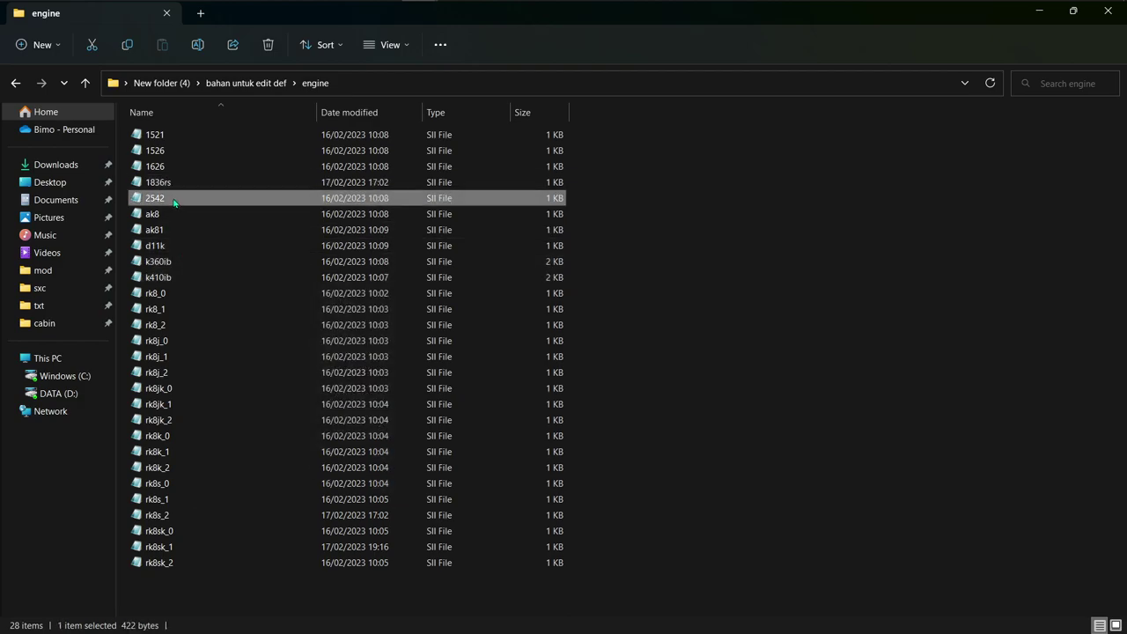
pyautogui.keyDown('ctrl'); pyautogui.click(176, 245); pyautogui.keyUp('ctrl')
pyautogui.keyDown('ctrl'); pyautogui.click(181, 277); pyautogui.keyUp('ctrl')
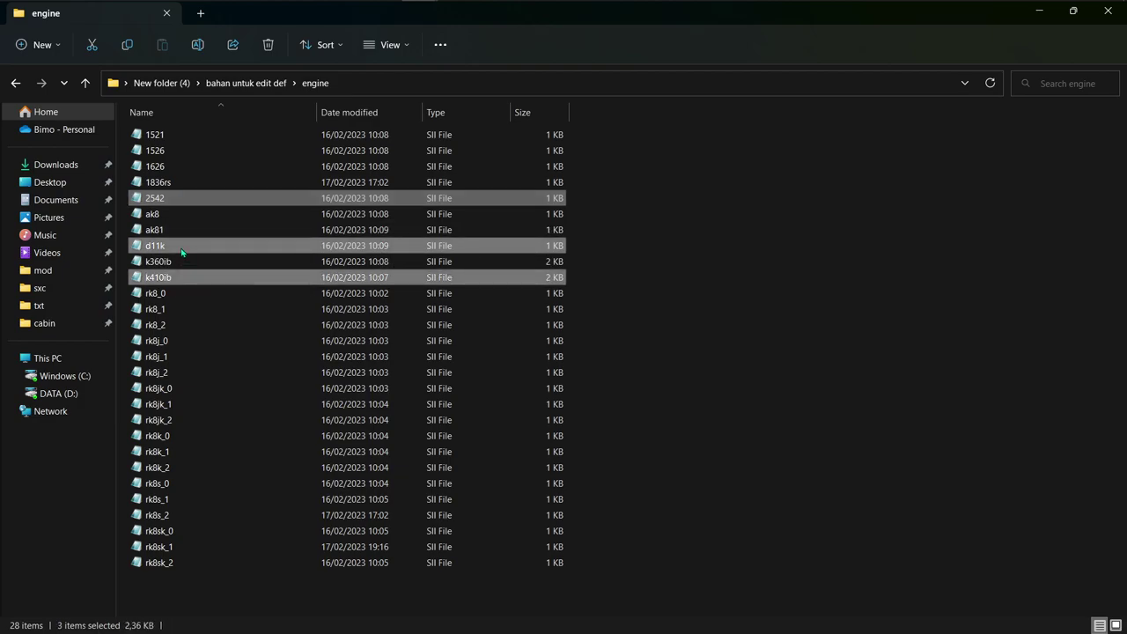
pyautogui.rightClick(182, 252)
pyautogui.click(229, 264)
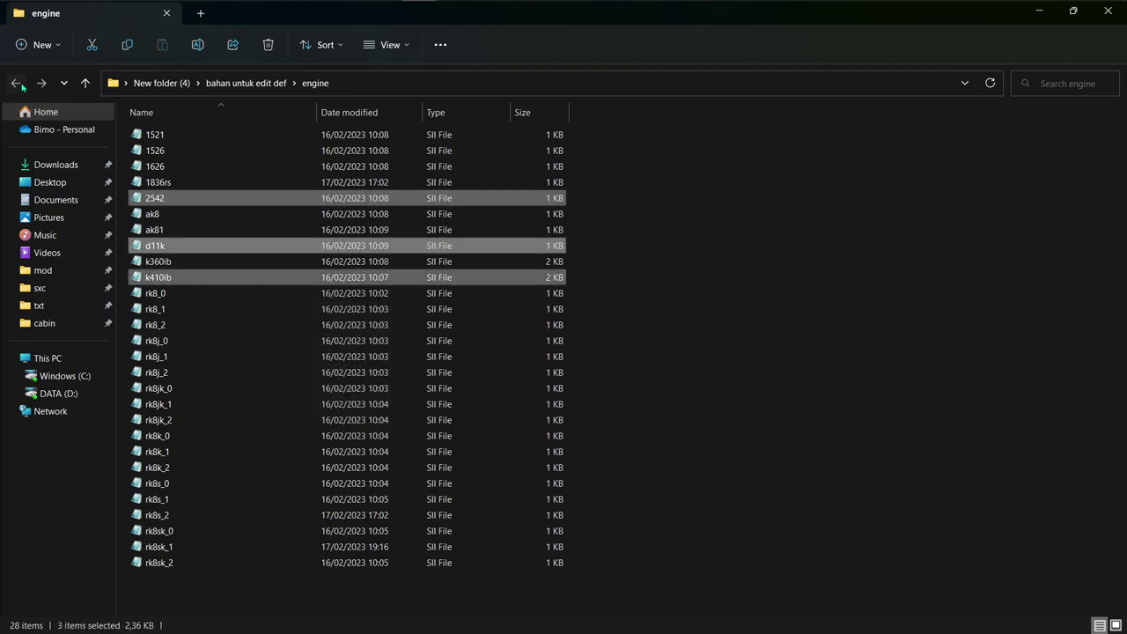
# Paste the copied engine files into def > vehicle > truck > scania.jb3sdd > engine.
pyautogui.click(16, 83)
pyautogui.click(17, 83)
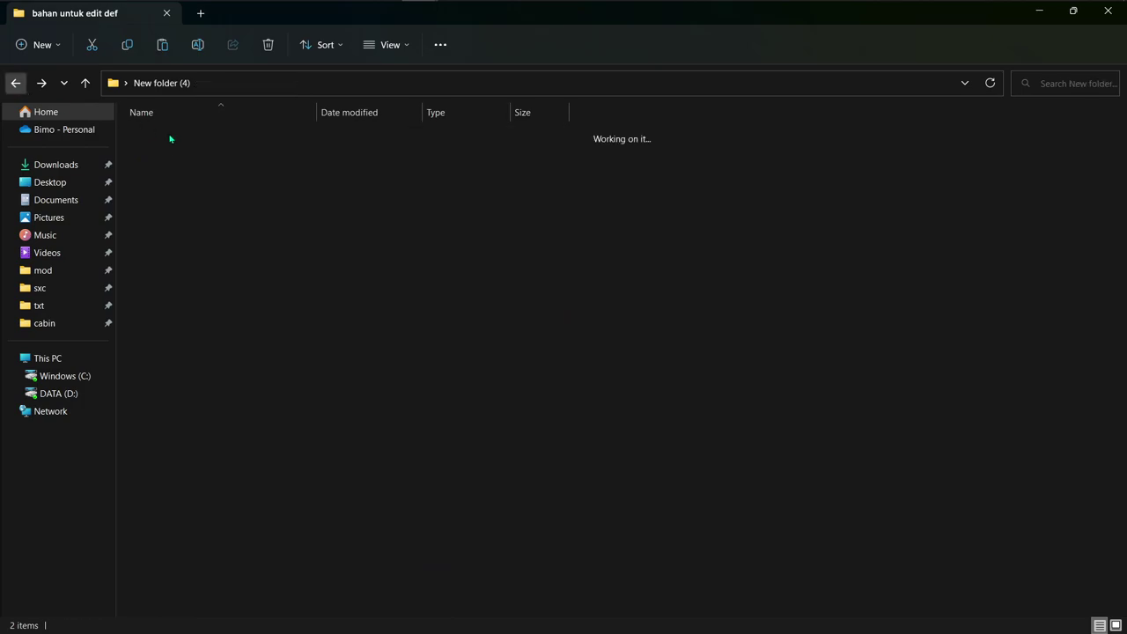
pyautogui.doubleClick(171, 148)
pyautogui.click(173, 141)
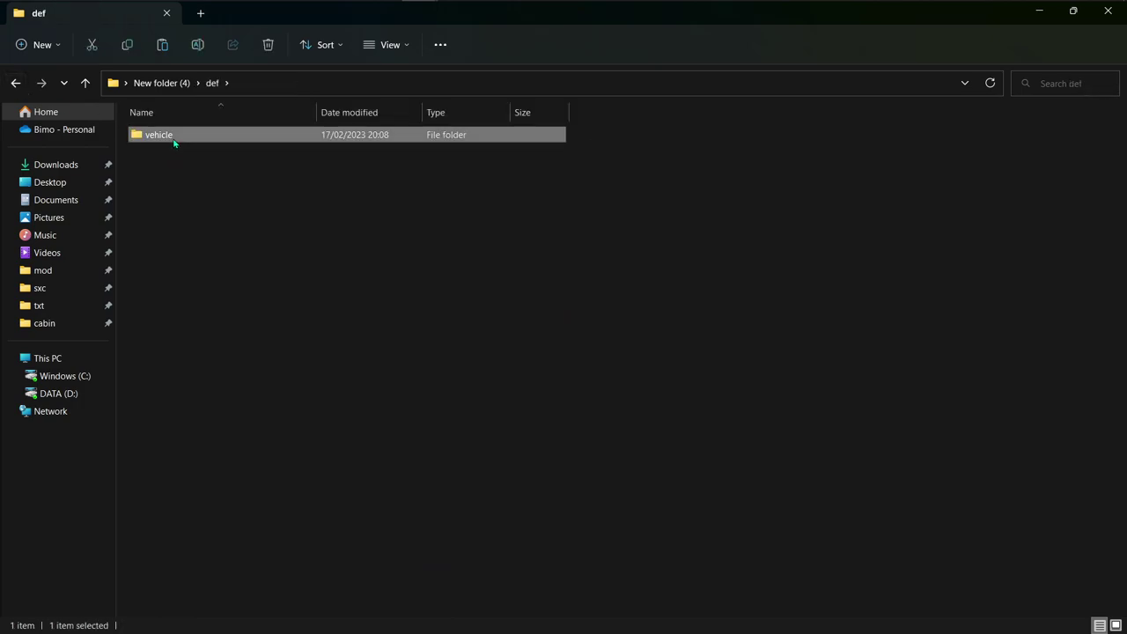
pyautogui.doubleClick(173, 138)
pyautogui.doubleClick(174, 139)
pyautogui.click(173, 138)
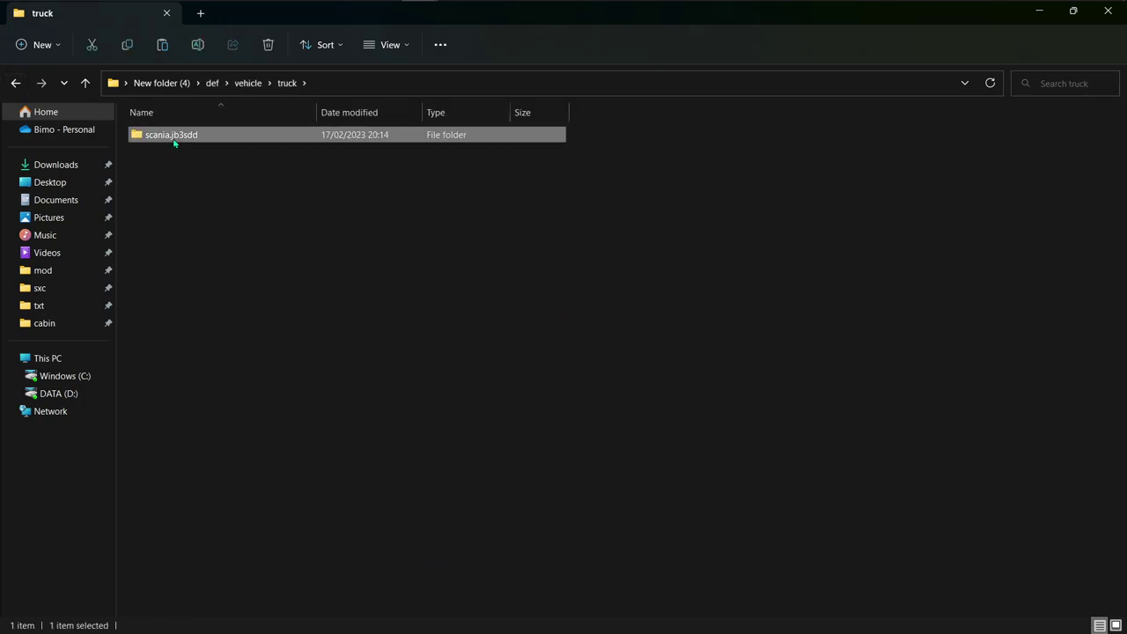
pyautogui.doubleClick(173, 139)
pyautogui.doubleClick(194, 168)
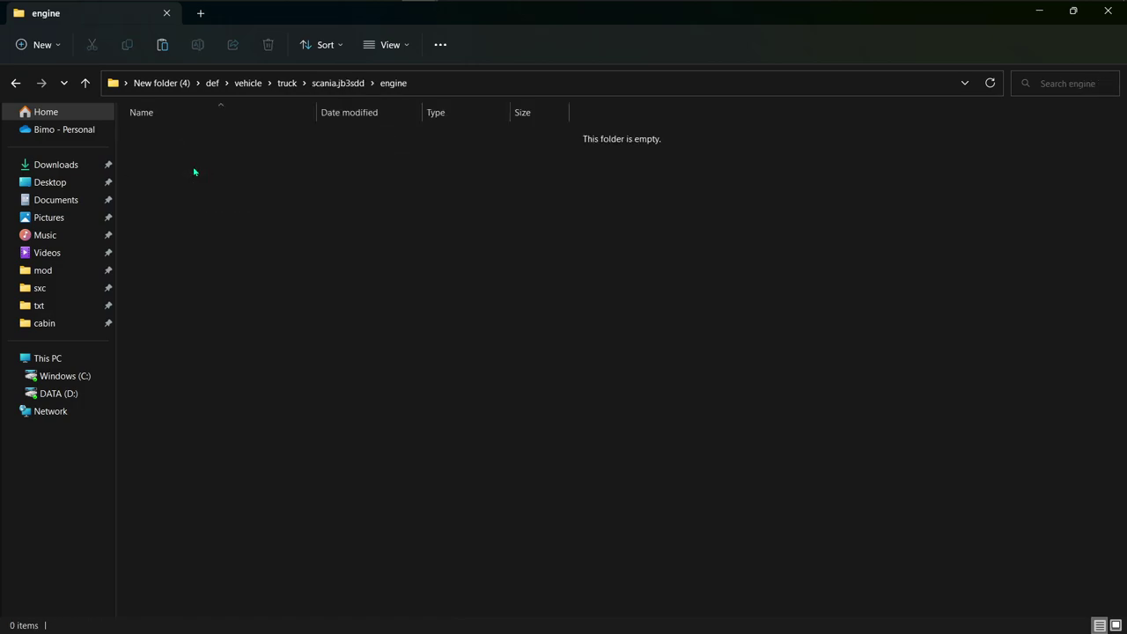
pyautogui.hotkey('ctrl', 'v')
pyautogui.click(439, 251)
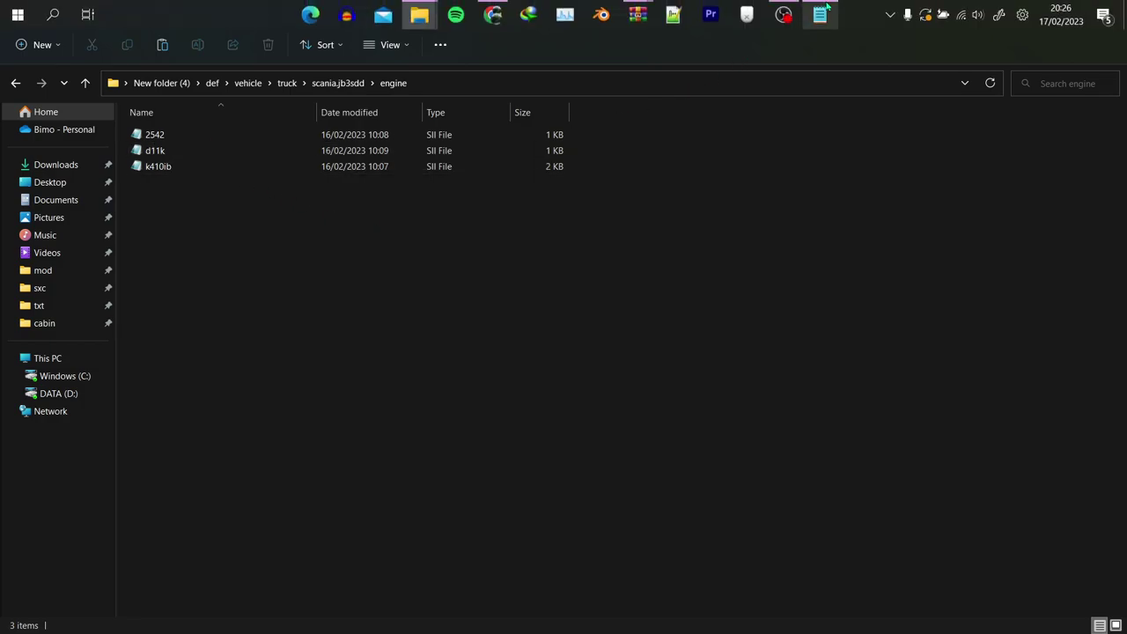
# Replace the Notepad note's text with "dan jangan lupa def transmisi nya juga.".
pyautogui.click(817, 9)
pyautogui.hotkey('ctrl', 'a')
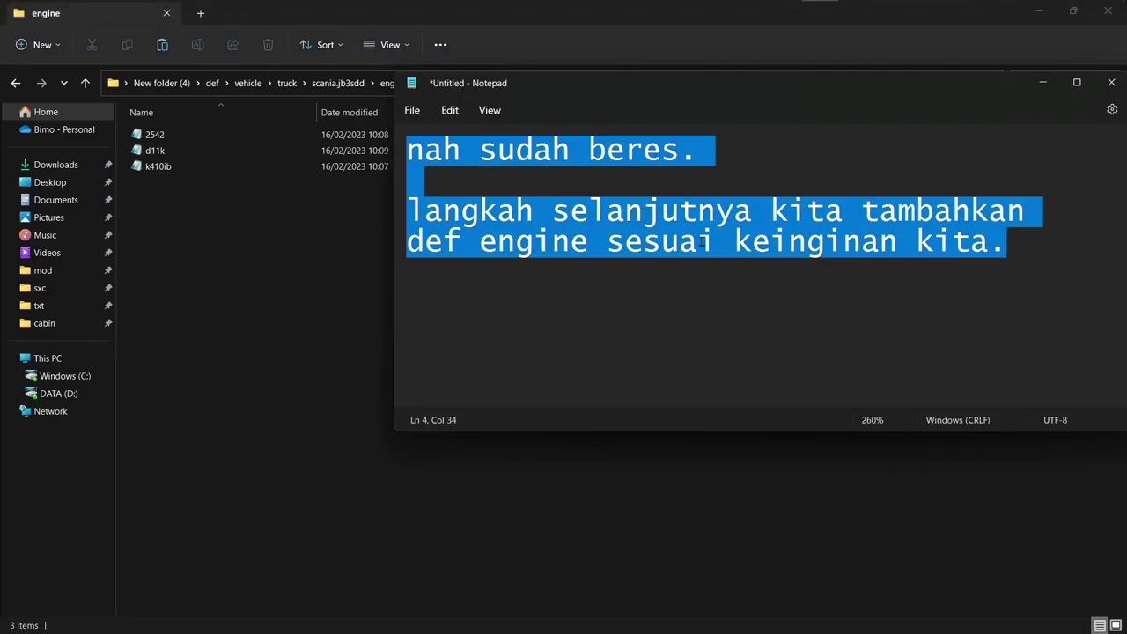
pyautogui.write('dan jangan ')
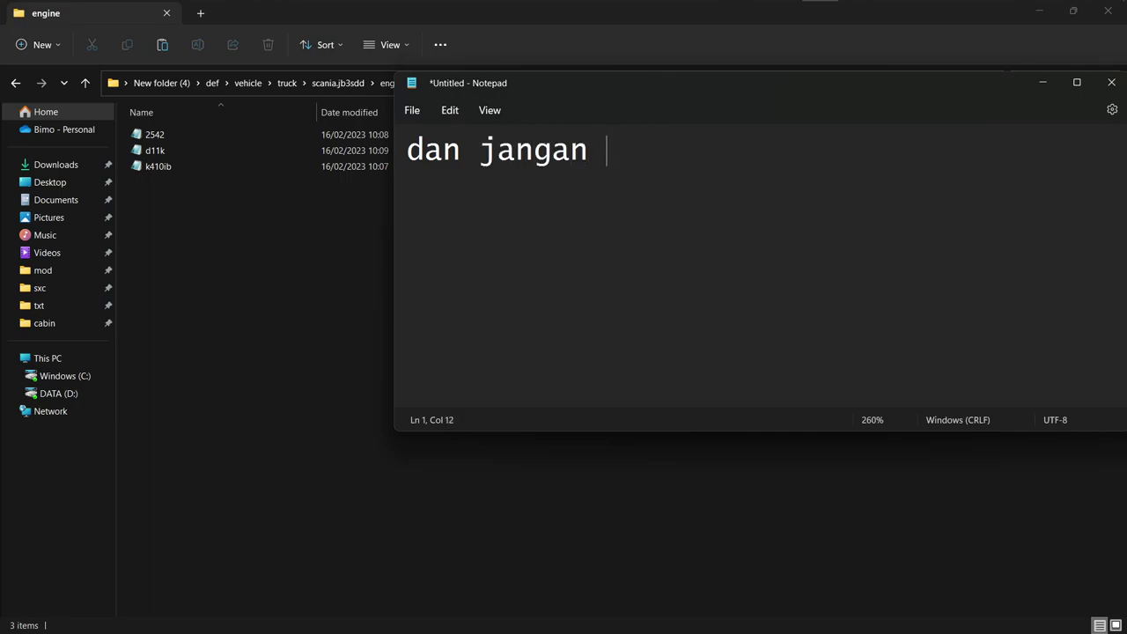
pyautogui.write('lupa def tra')
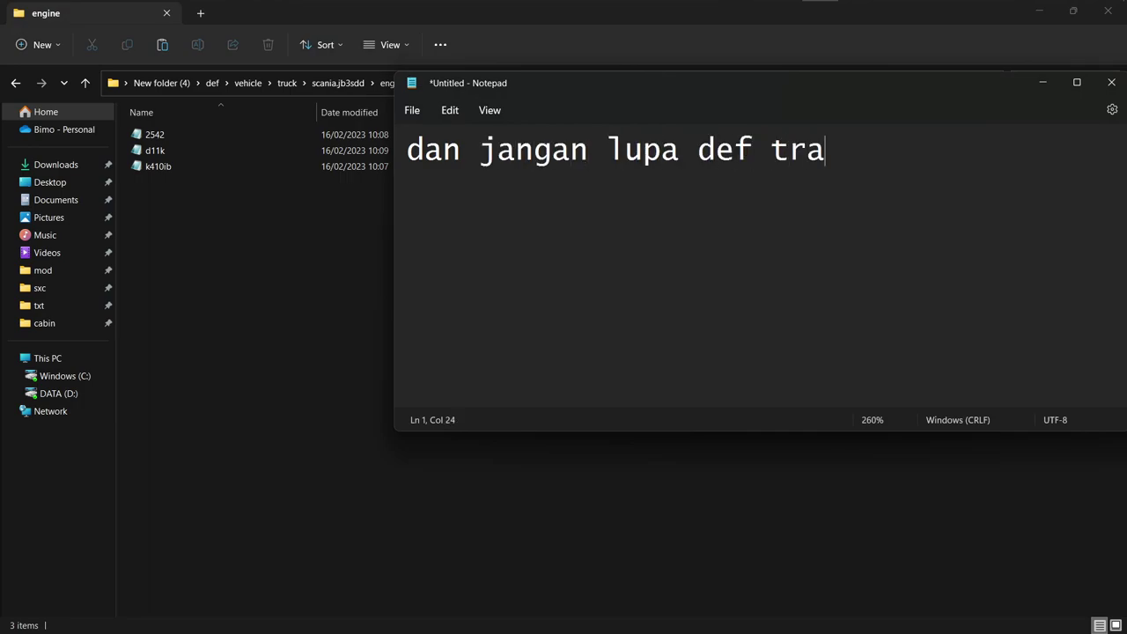
pyautogui.write('nsmisi nya ')
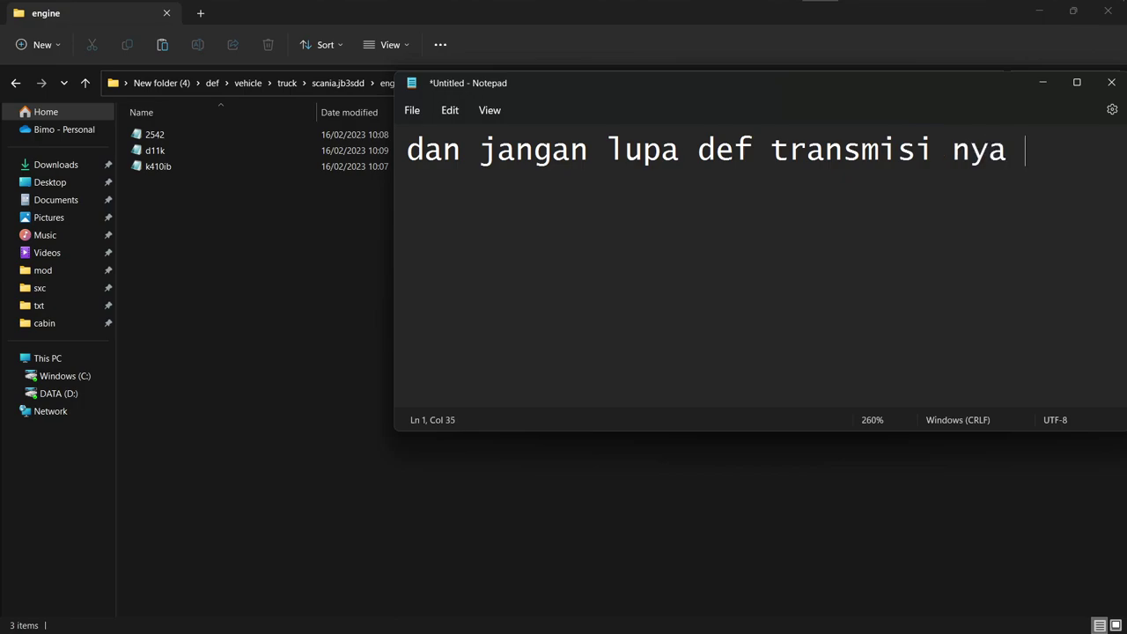
pyautogui.write('juga.')
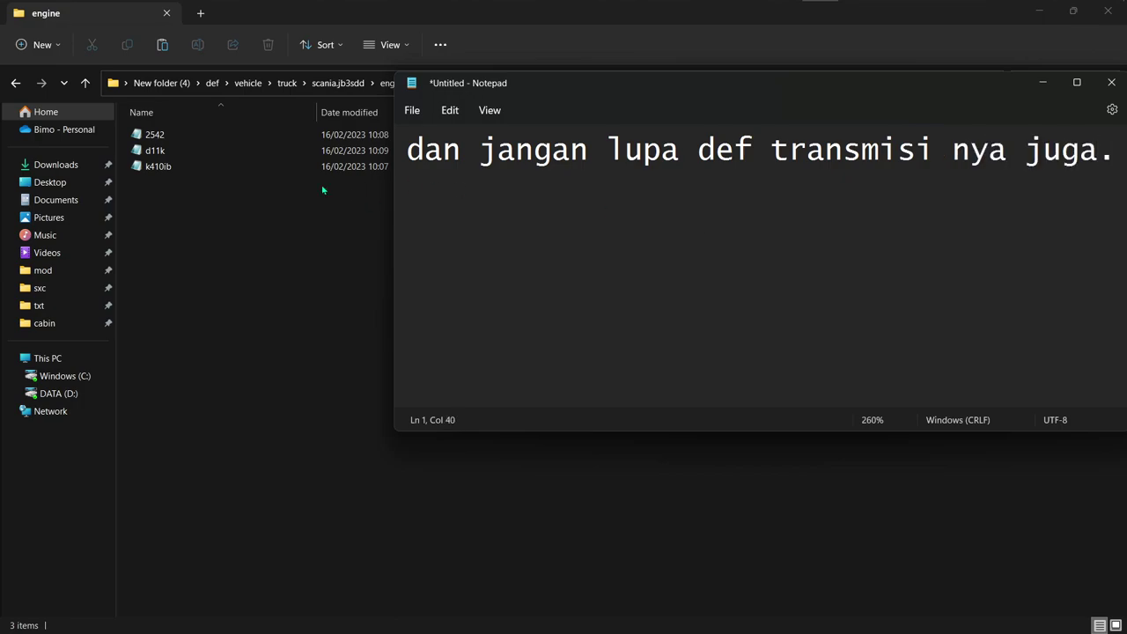
# Open the transmission folder inside bahan untuk edit def in New folder (4).
pyautogui.click(16, 82)
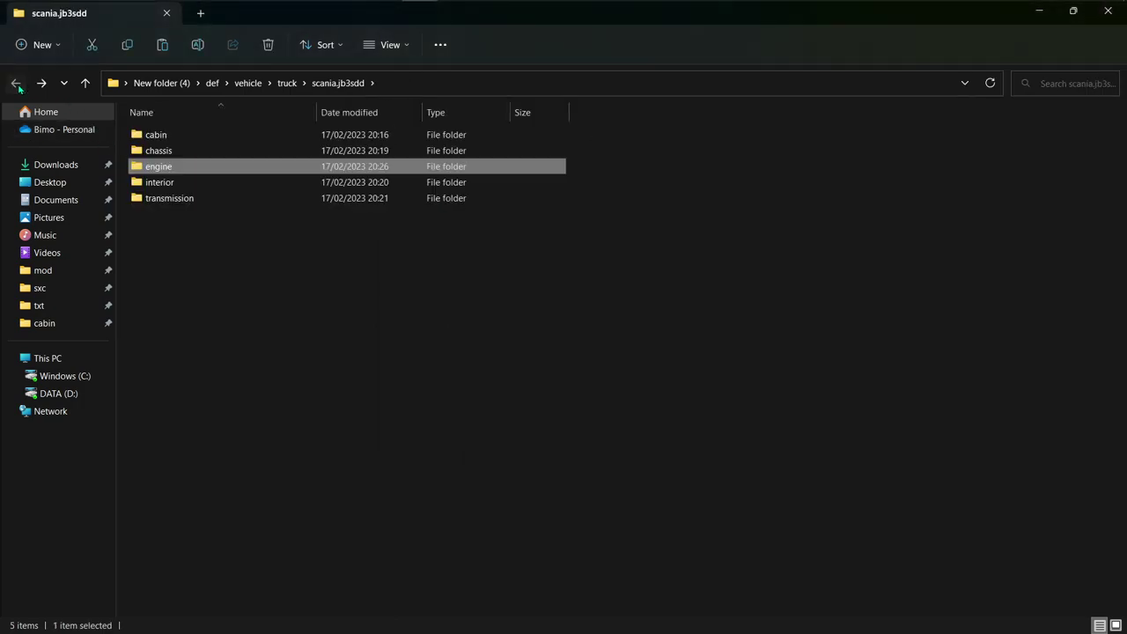
pyautogui.click(16, 82)
pyautogui.click(16, 82)
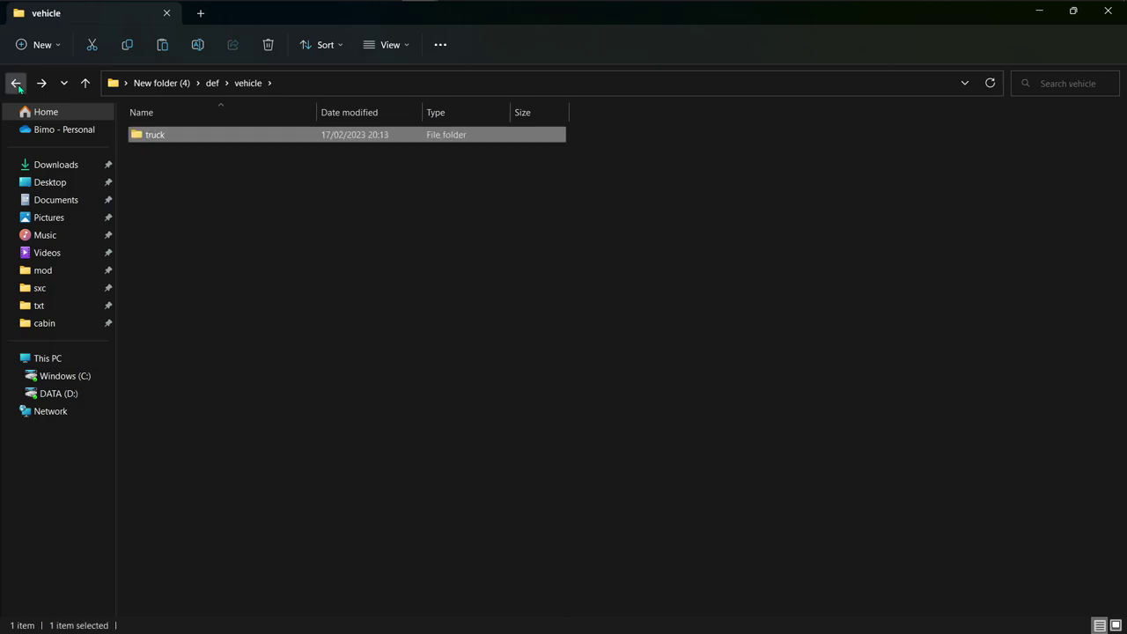
pyautogui.click(16, 83)
pyautogui.click(16, 83)
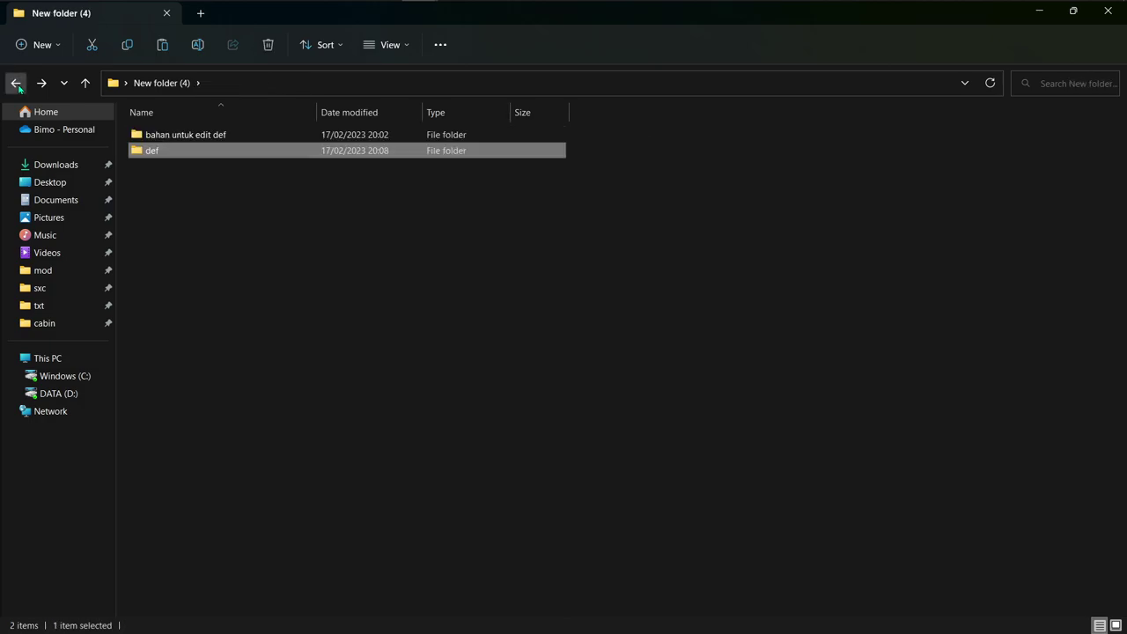
pyautogui.doubleClick(148, 134)
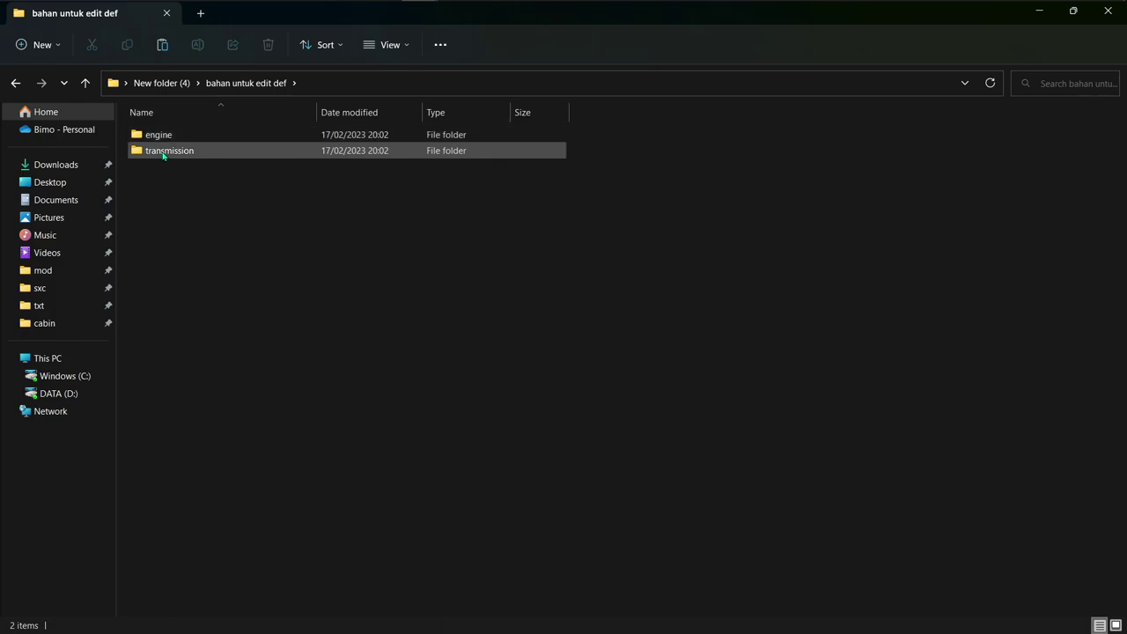
pyautogui.doubleClick(163, 152)
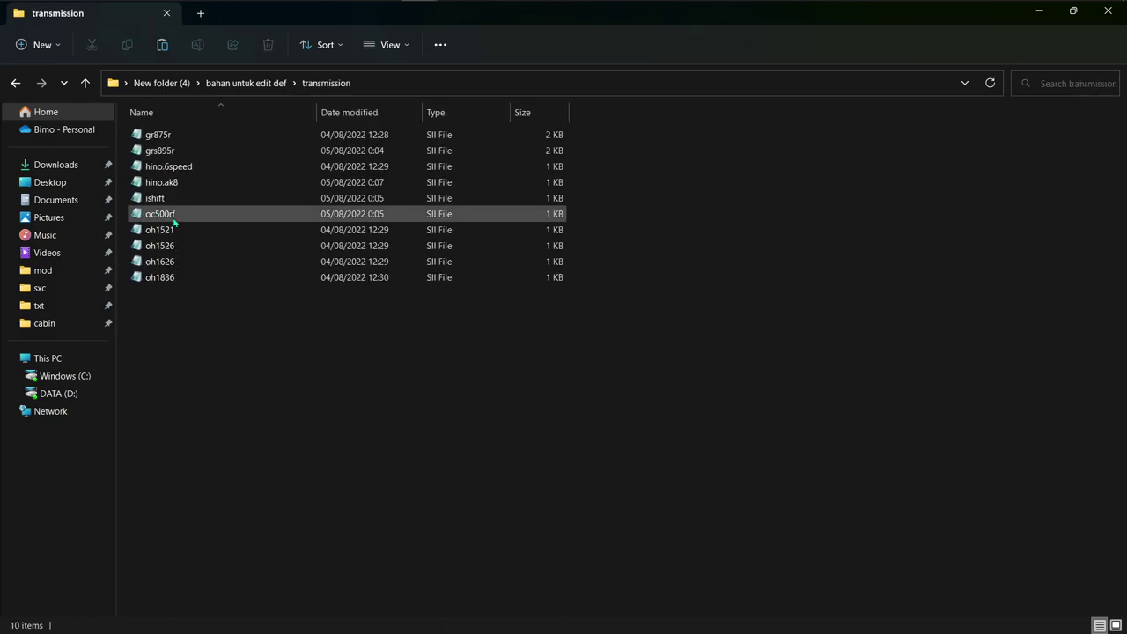
# Copy the transmission definition files grs895r, ishift and oc500rf.
pyautogui.click(173, 219)
pyautogui.keyDown('ctrl'); pyautogui.click(167, 200); pyautogui.keyUp('ctrl')
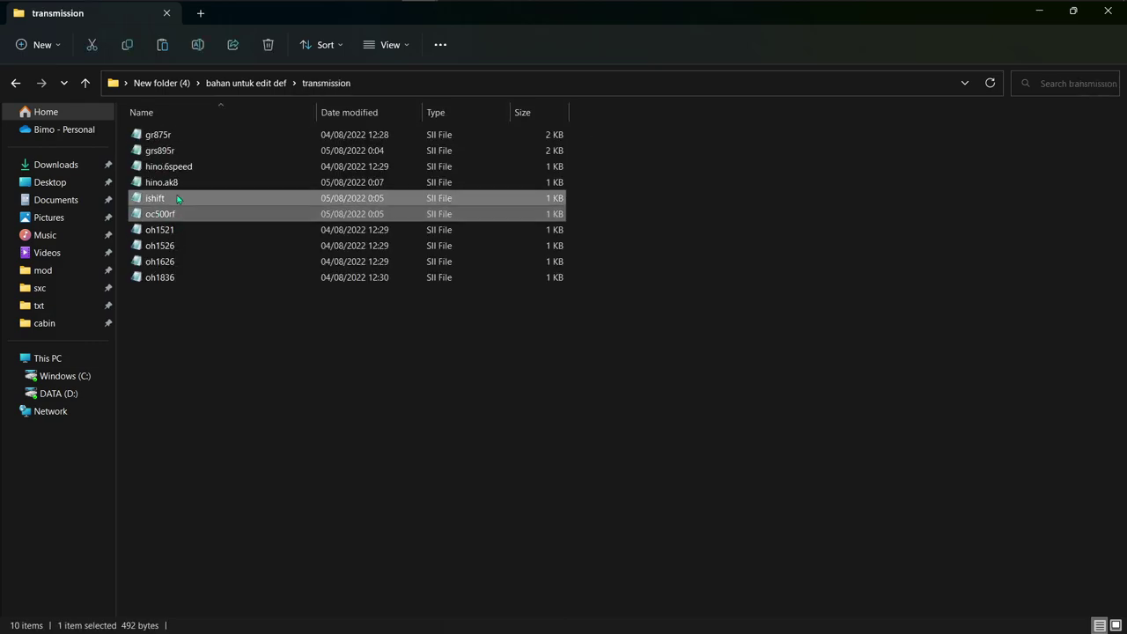
pyautogui.keyDown('ctrl'); pyautogui.click(190, 138); pyautogui.keyUp('ctrl')
pyautogui.keyDown('ctrl'); pyautogui.click(192, 151); pyautogui.keyUp('ctrl')
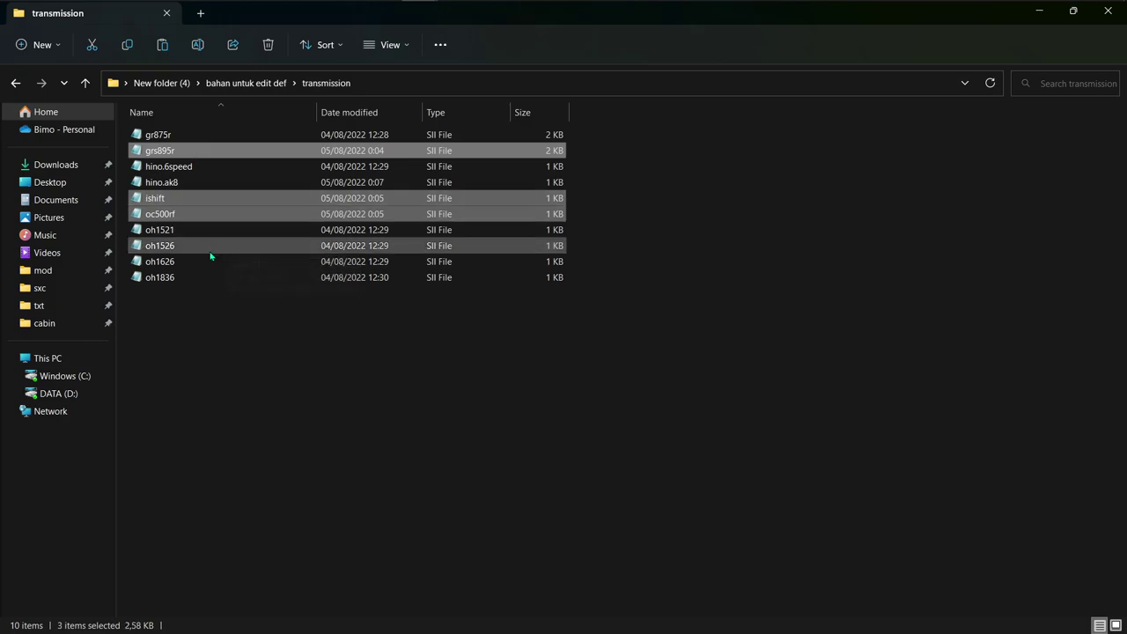
pyautogui.rightClick(176, 208)
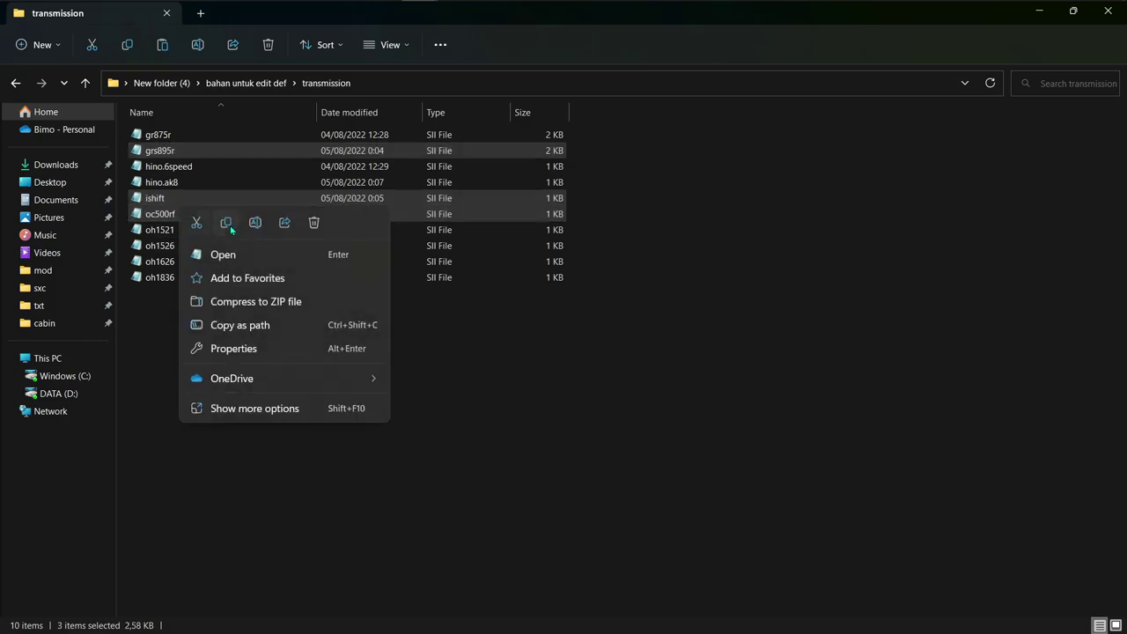
pyautogui.click(222, 226)
# Paste the copied transmission files into def > vehicle > truck > scania.jb3sdd > transmission.
pyautogui.click(16, 83)
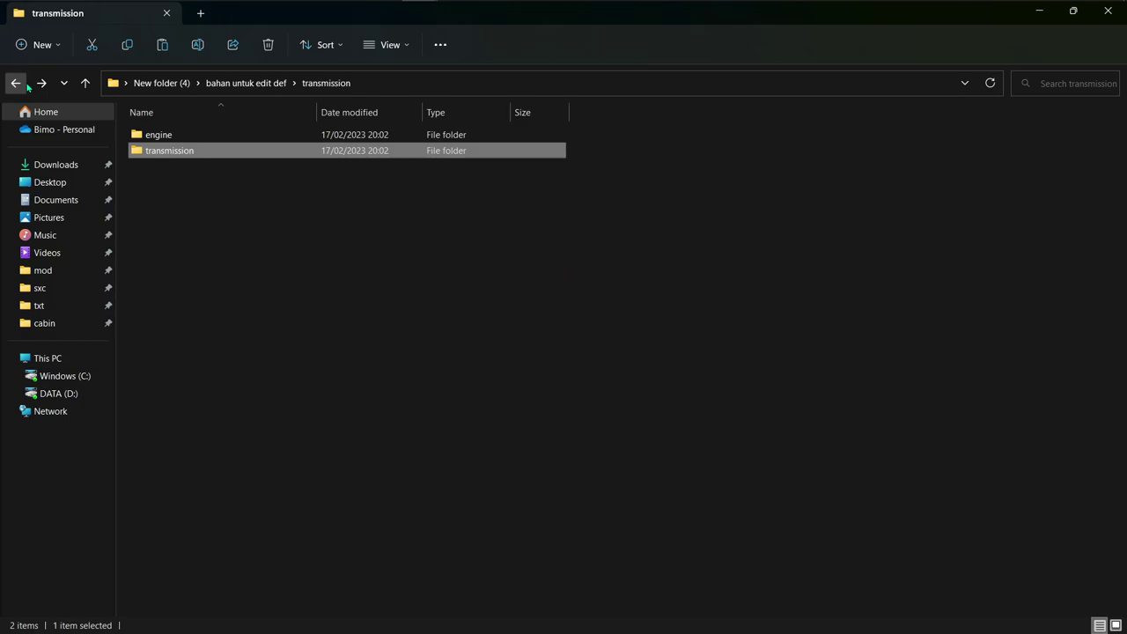
pyautogui.doubleClick(151, 153)
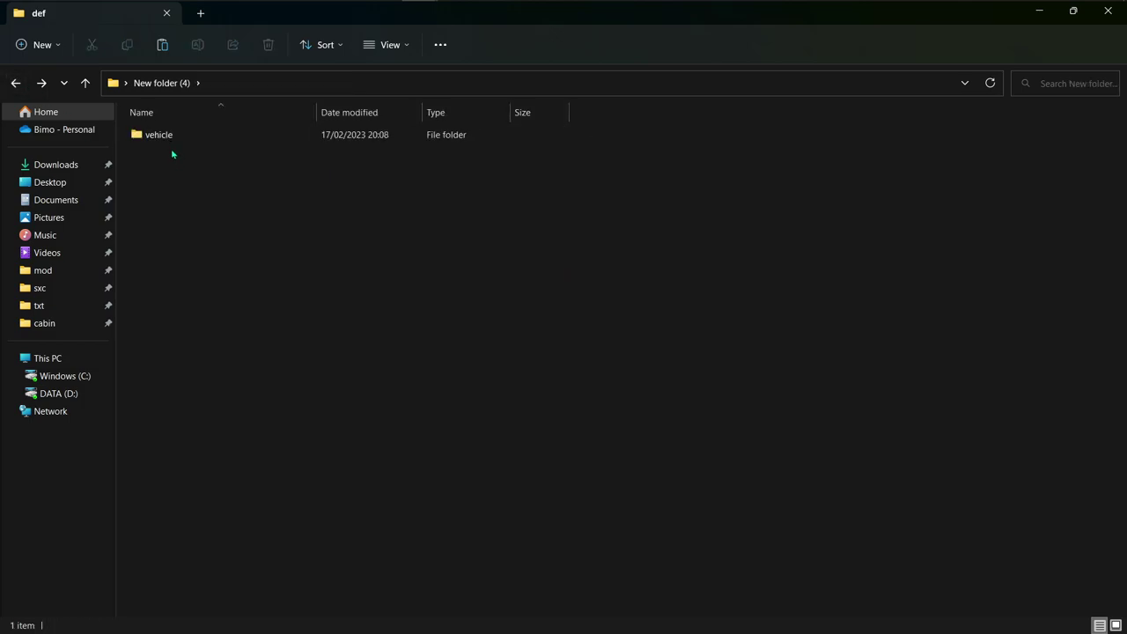
pyautogui.doubleClick(171, 139)
pyautogui.doubleClick(170, 139)
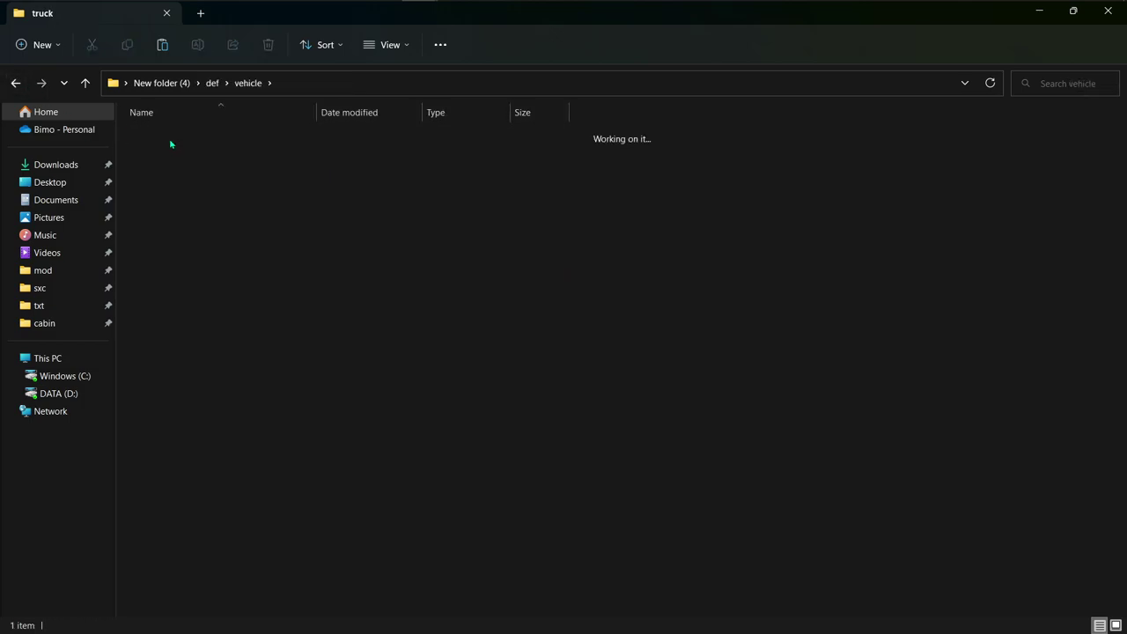
pyautogui.doubleClick(171, 139)
pyautogui.doubleClick(177, 199)
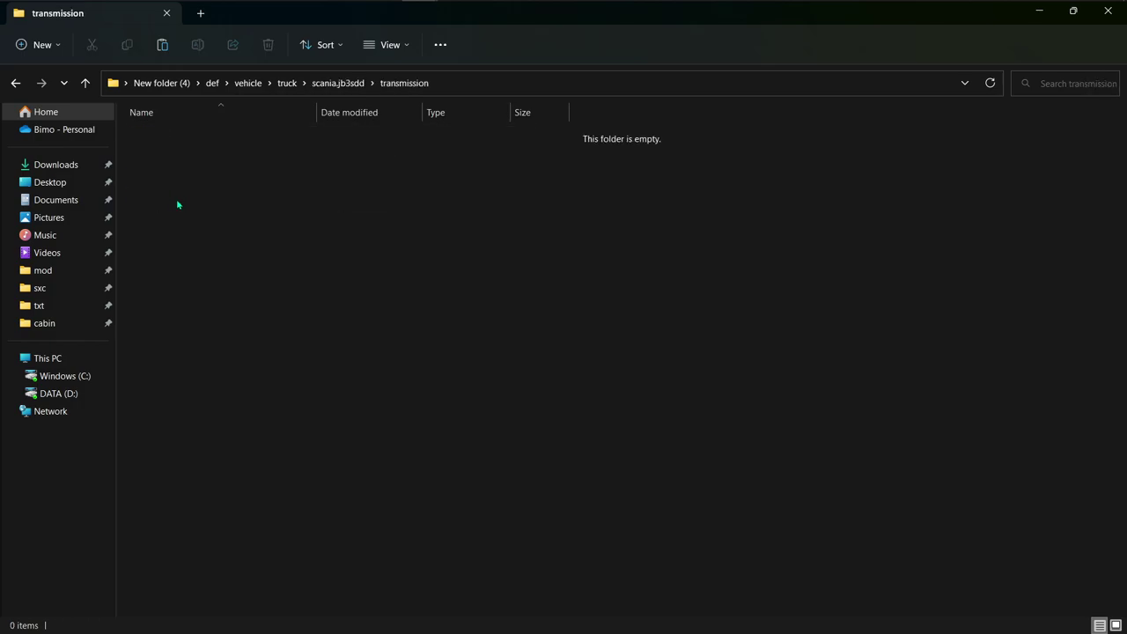
pyautogui.hotkey('ctrl', 'v')
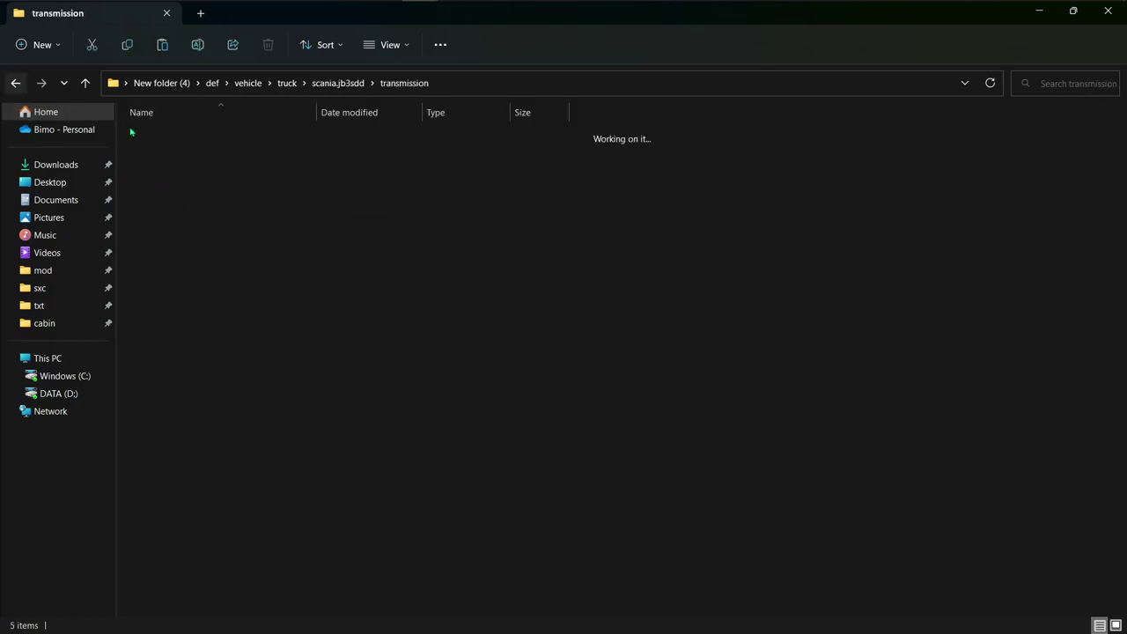
# Reopen the engine folder of scania.jb3sdd and replace the Notepad note's text with "jika sudah mari kita buka def enginenya".
pyautogui.click(15, 83)
pyautogui.doubleClick(176, 167)
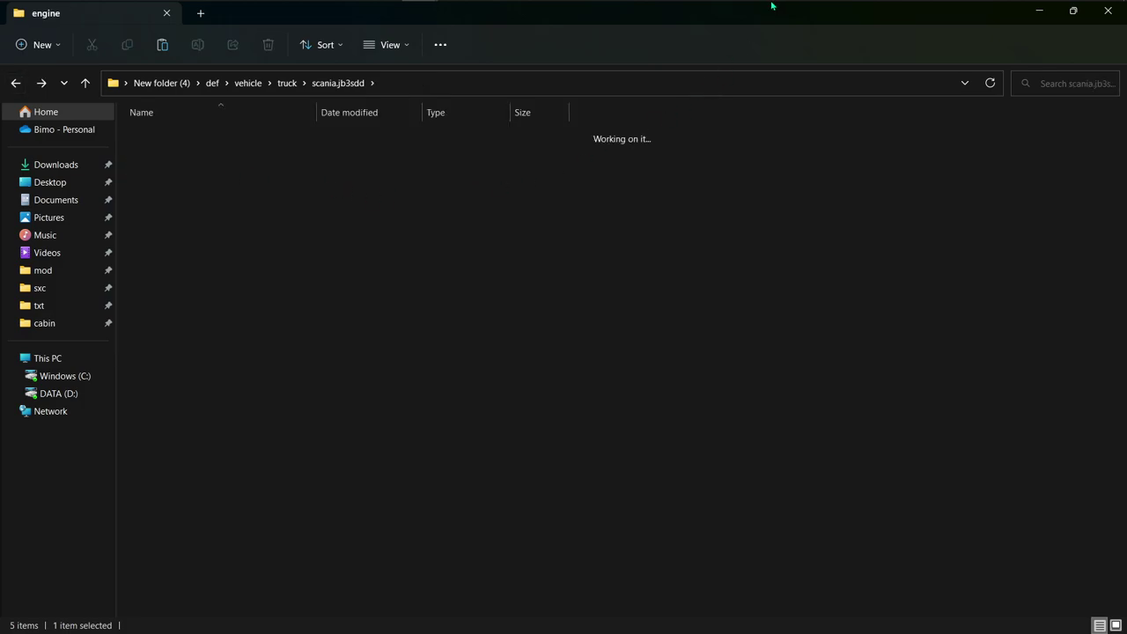
pyautogui.click(816, 12)
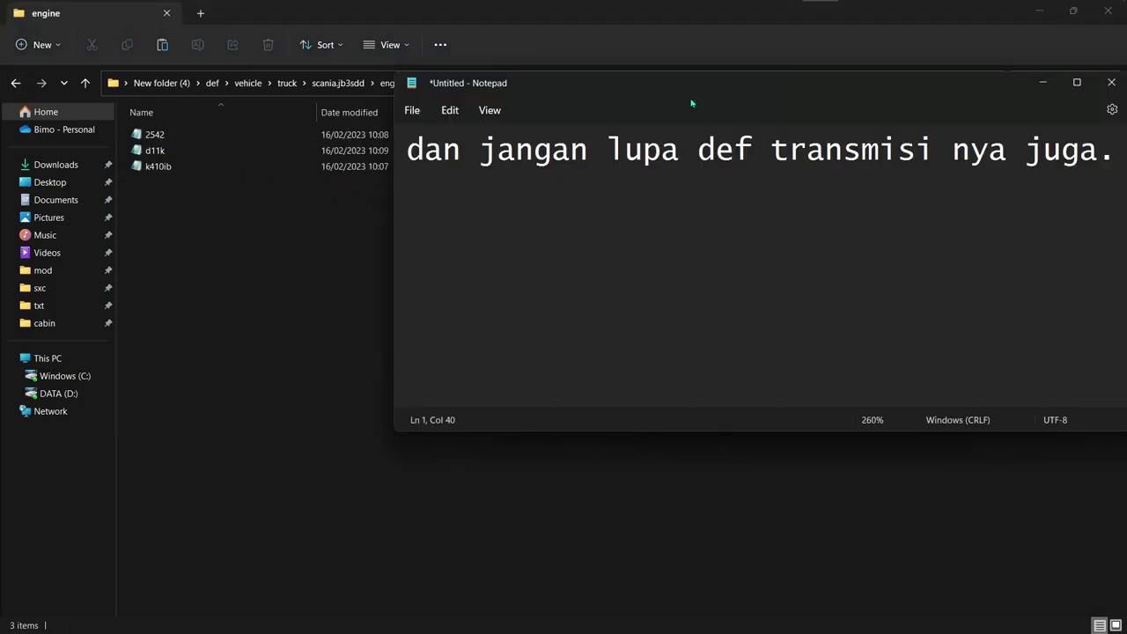
pyautogui.tripleClick(687, 156)
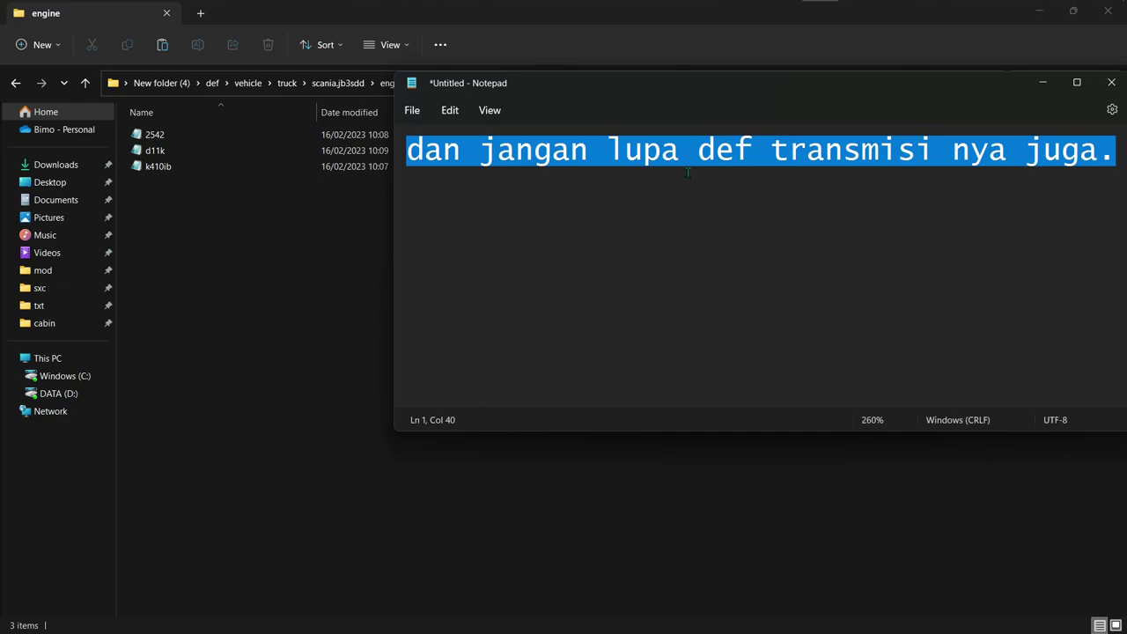
pyautogui.write('jika sudah ')
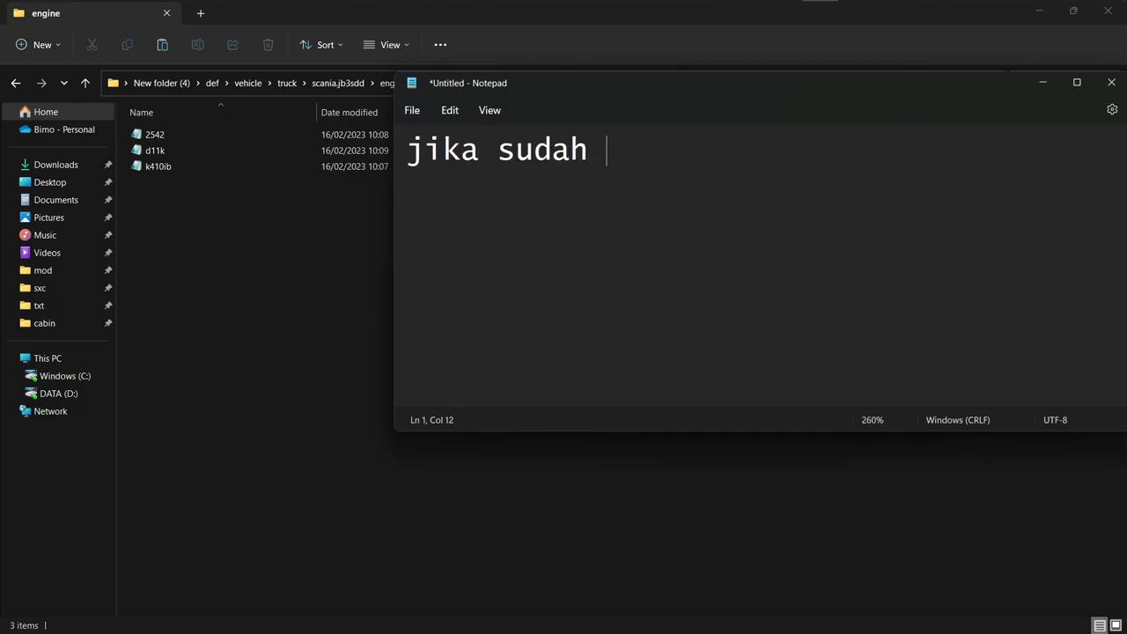
pyautogui.write('mari kita buka')
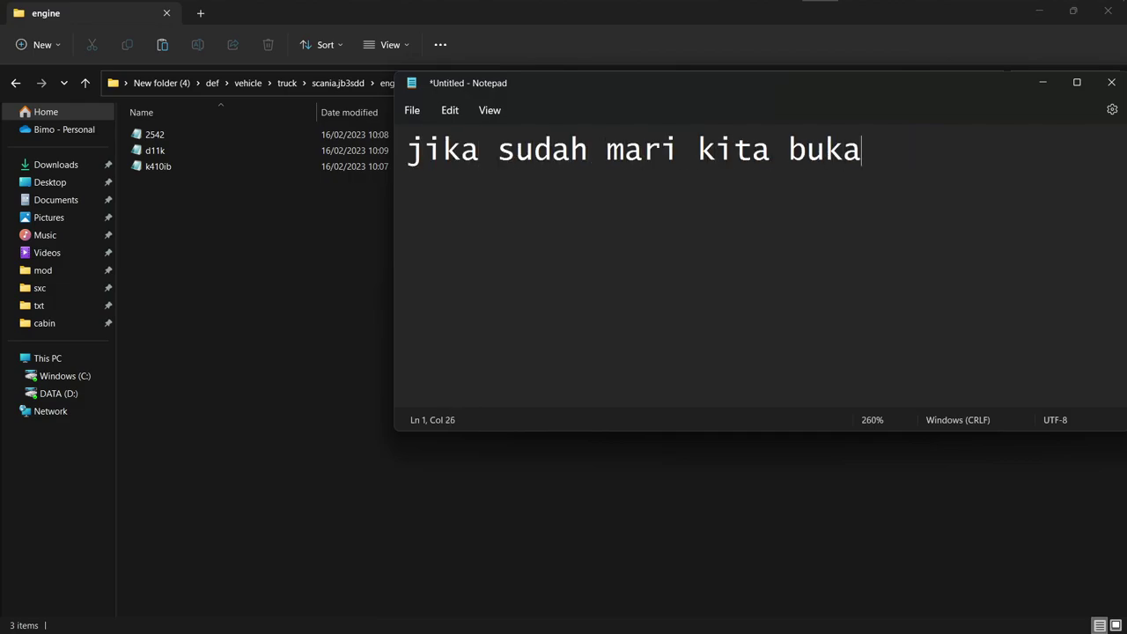
pyautogui.write(' def enginenya')
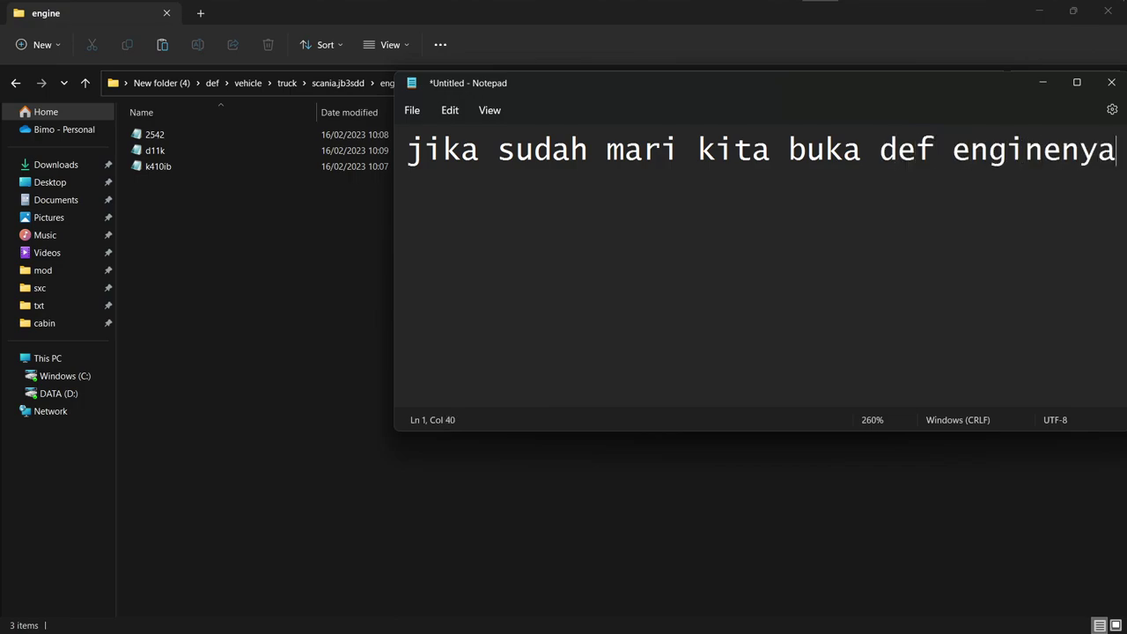
pyautogui.moveTo(572, 149); pyautogui.dragTo(431, 148)
pyautogui.hotkey('ctrl', 'a')
# Open the 2542 engine definition at 170% zoom and select scania.jetbusshd in its accessory_engine_data line.
pyautogui.click(278, 139)
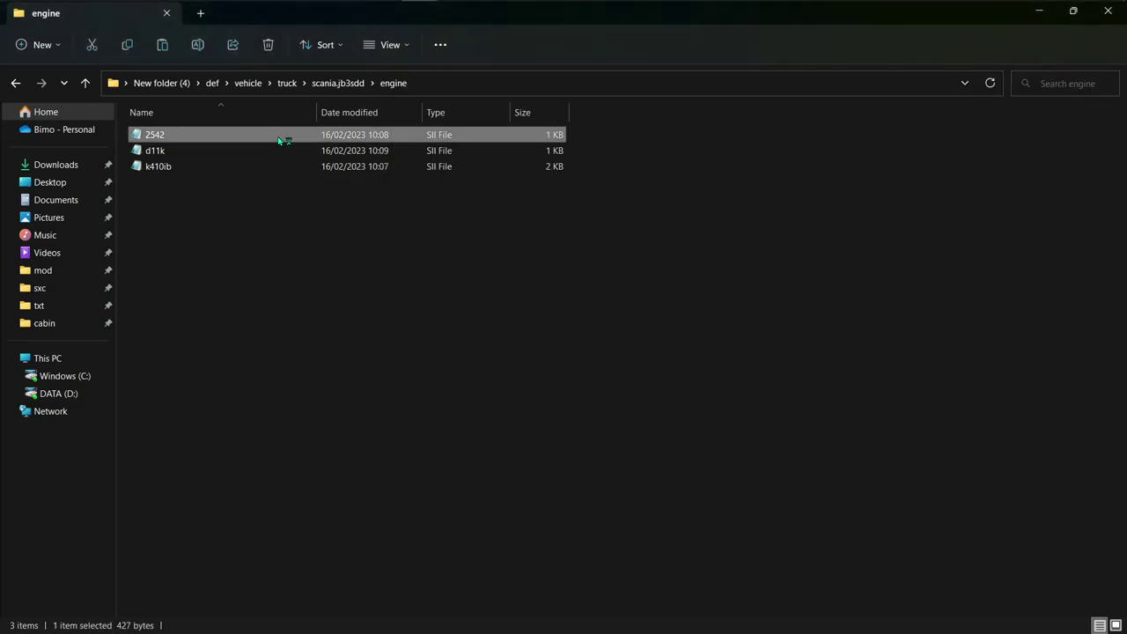
pyautogui.doubleClick(278, 139)
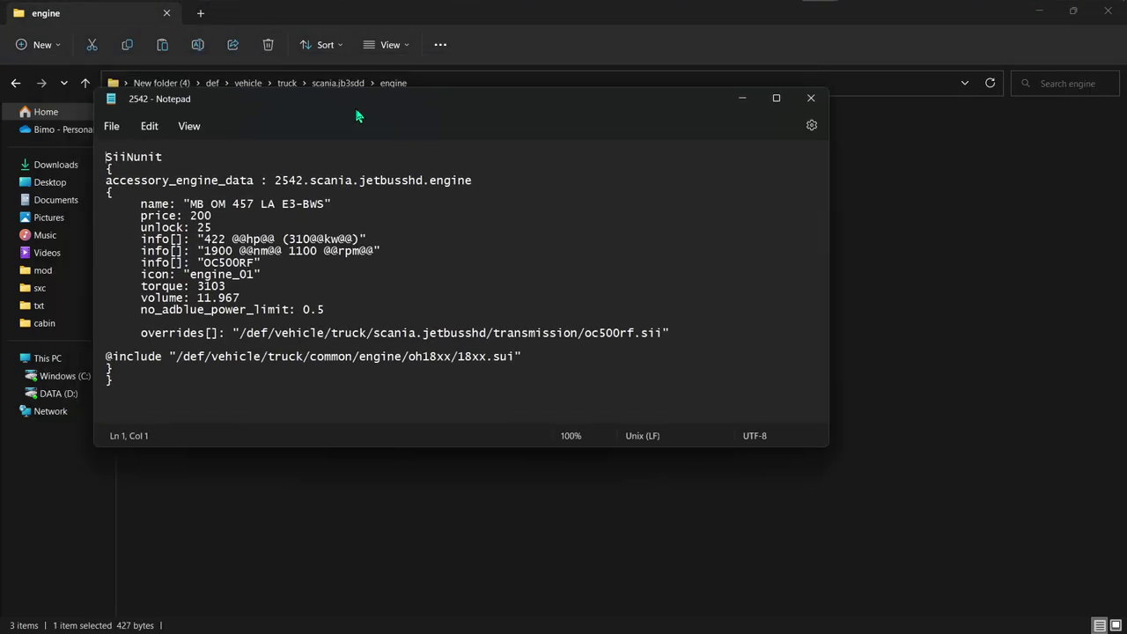
pyautogui.scroll(7, 388, 224)
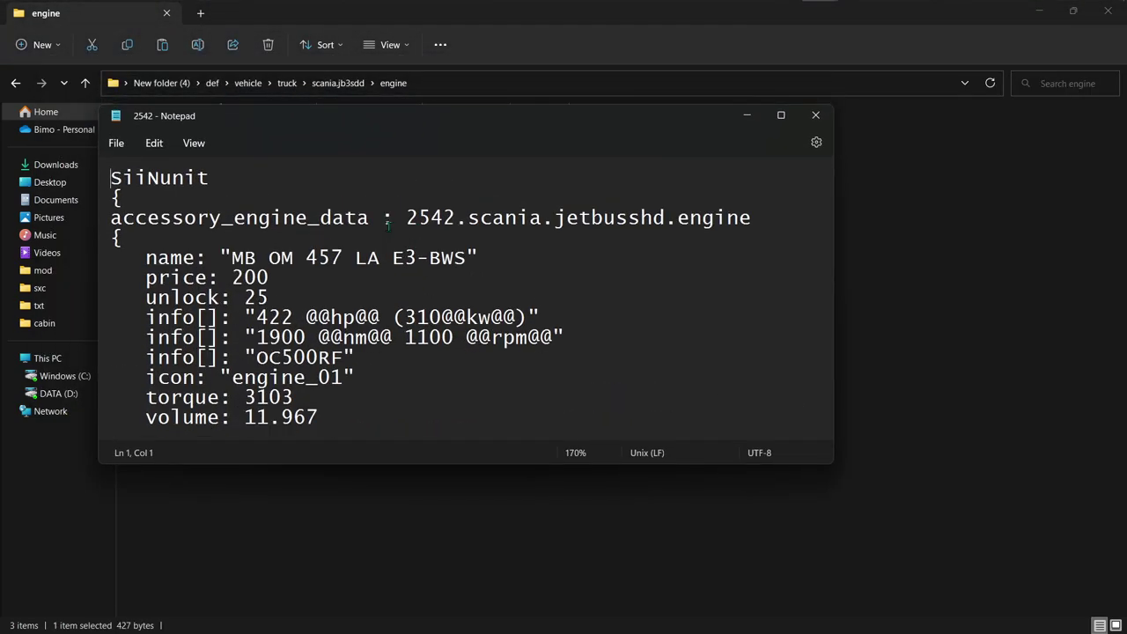
pyautogui.moveTo(468, 219); pyautogui.dragTo(676, 218)
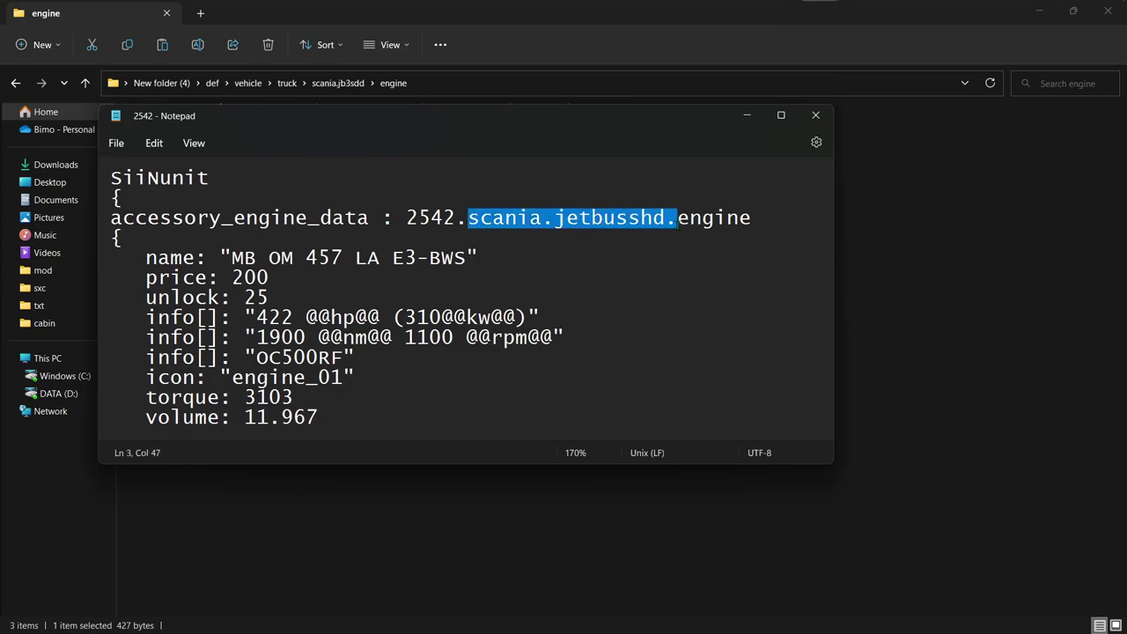
# Switch back to the untitled note and replace its text with "disini kalia".
pyautogui.hotkey('alt', 'Tab')
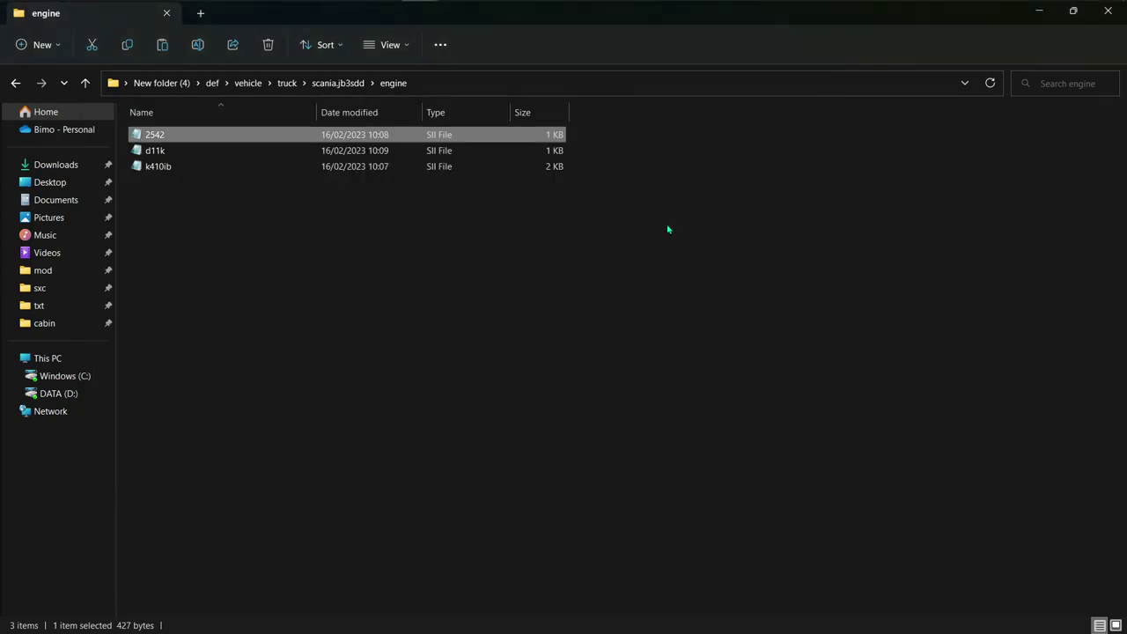
pyautogui.hotkey('alt', 'Tab')
pyautogui.hotkey('alt', 'Tab')
pyautogui.write('d')
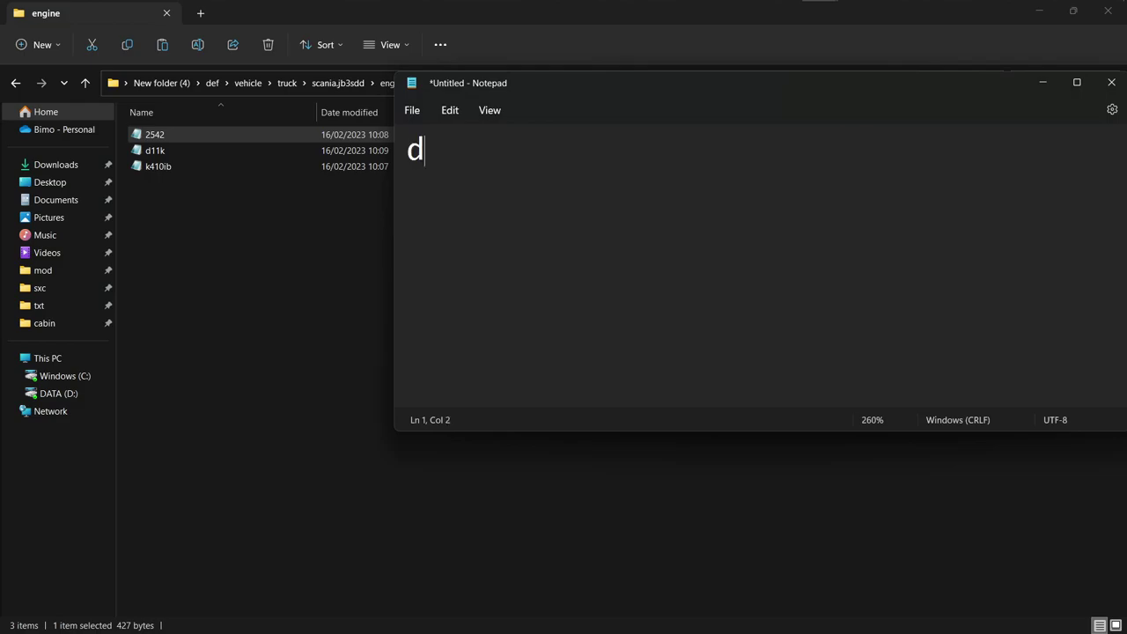
pyautogui.write('isini kalia')
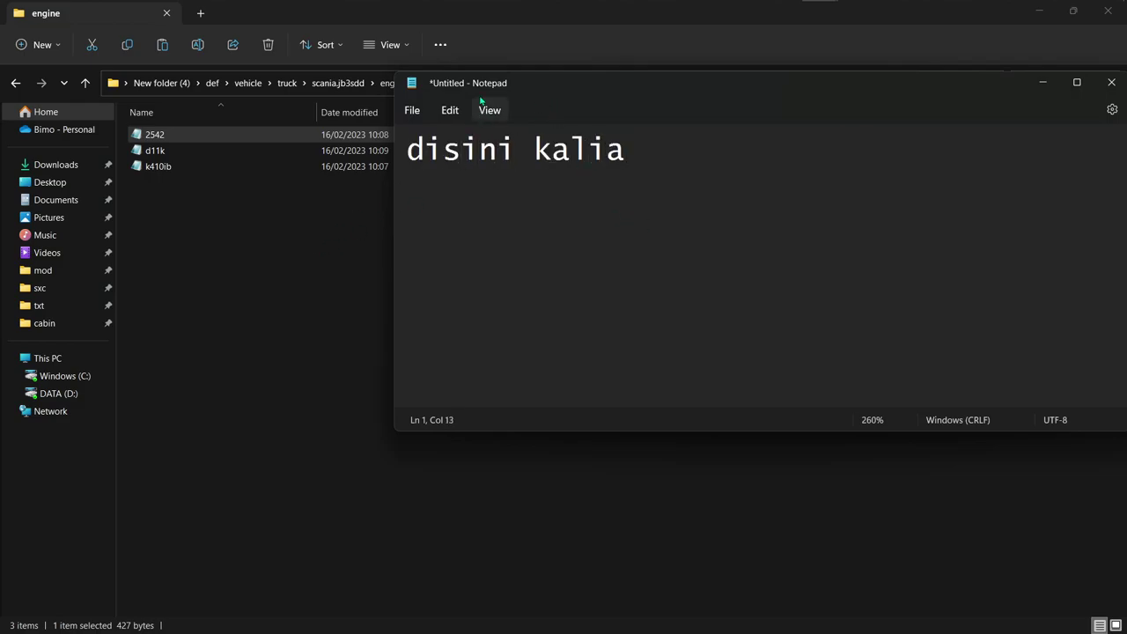
# Arrange the untitled note and the 2542 file so the note and the accessory_engine_data line are both visible.
pyautogui.moveTo(474, 84); pyautogui.dragTo(189, 297)
pyautogui.hotkey('alt', 'Tab')
pyautogui.hotkey('alt', 'Tab')
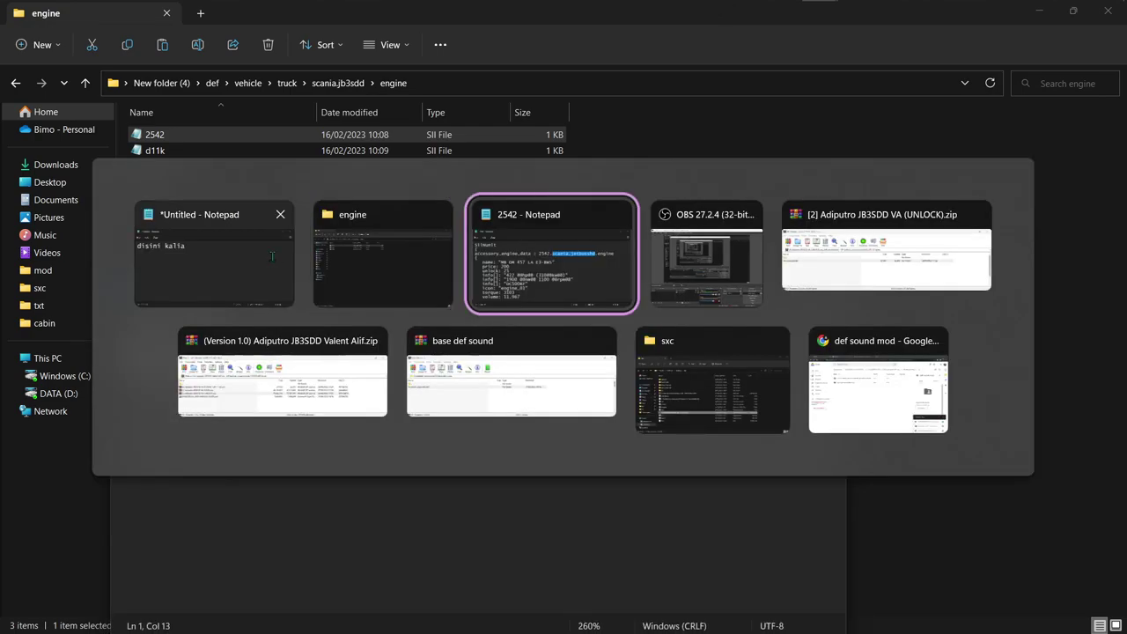
pyautogui.hotkey('alt', 'Tab')
# Complete the untitled note's opening sentence as "disini kalian akan menemukan line dengan tulisan (scania.jetbusshd)", breaking the line before "tulisan".
pyautogui.write('a')
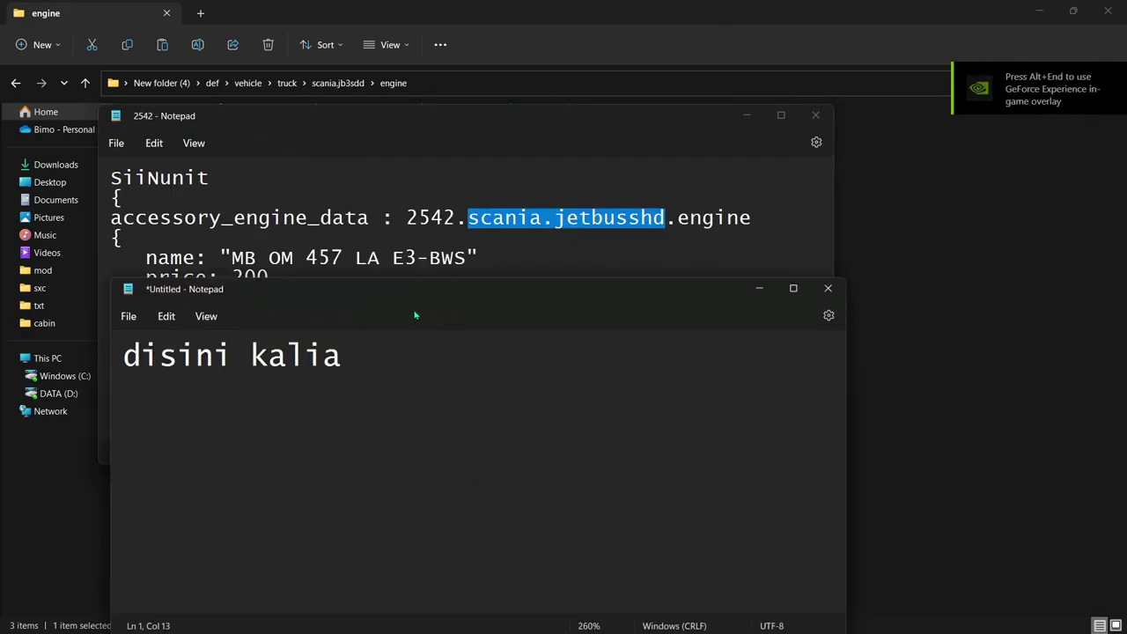
pyautogui.write('n akan menu')
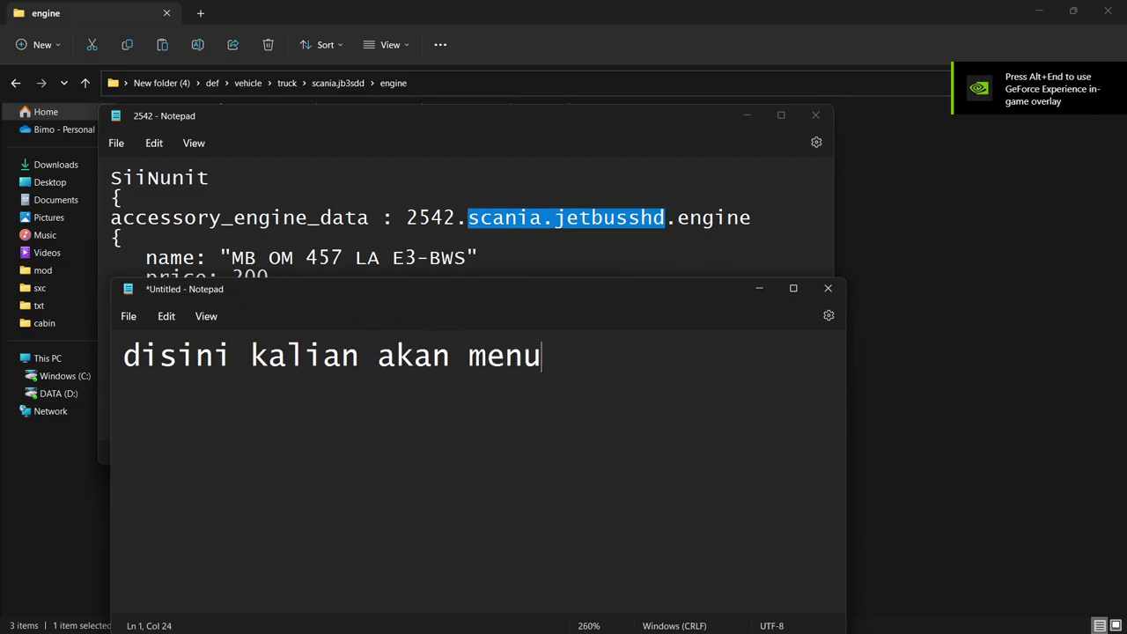
pyautogui.write('mukan line dengan t')
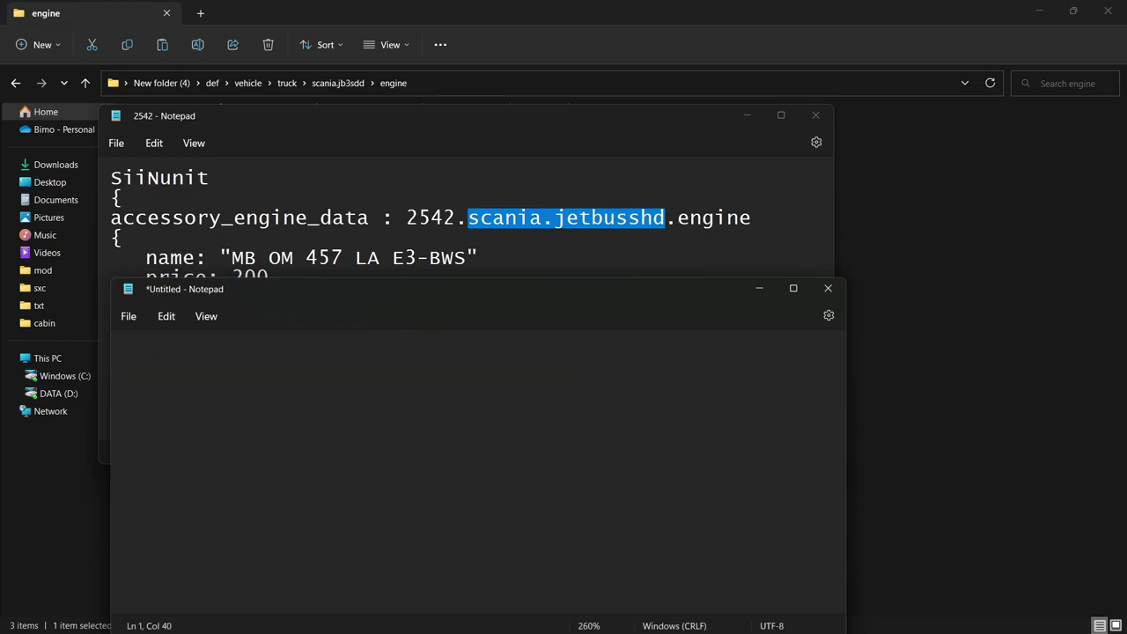
pyautogui.press('Return')
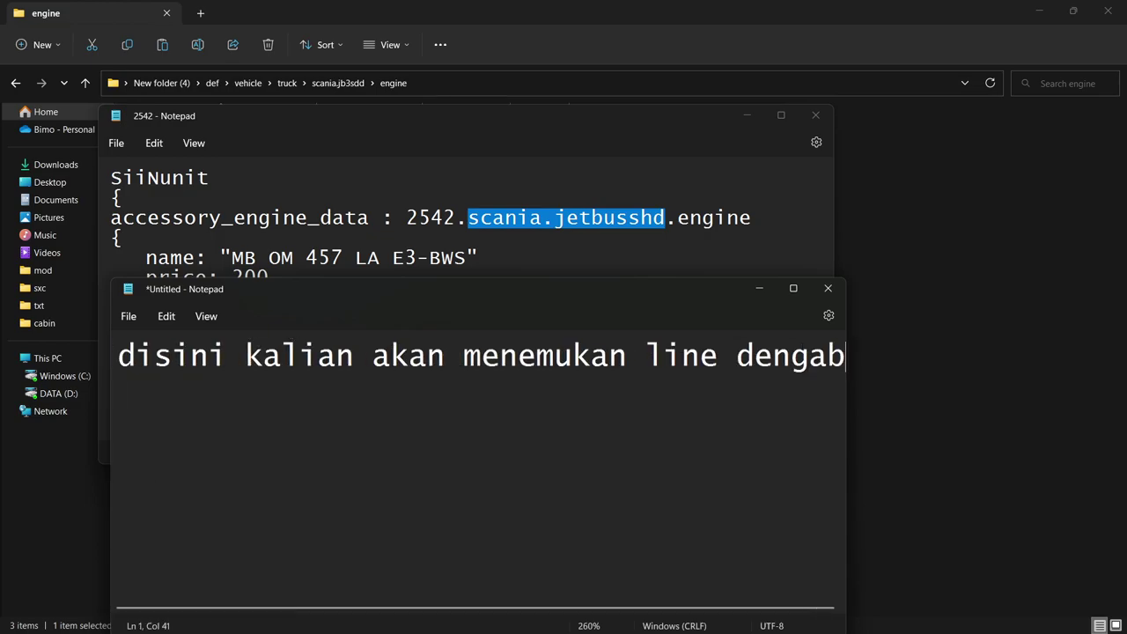
pyautogui.write('tulis')
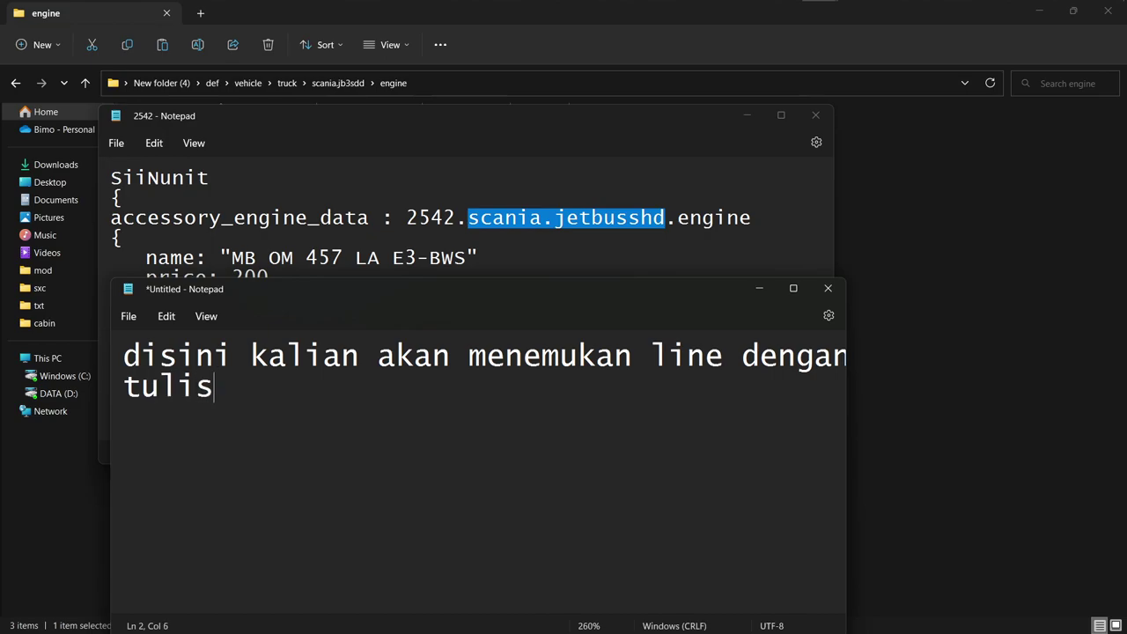
pyautogui.write('an (')
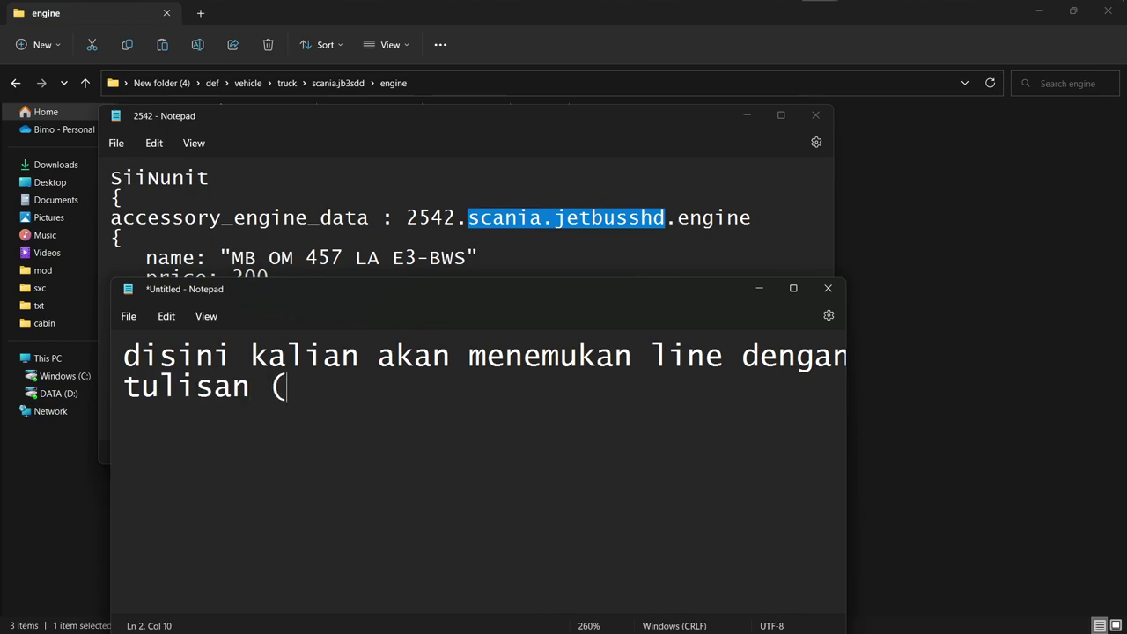
pyautogui.write('scania.jetbusshd)  ')
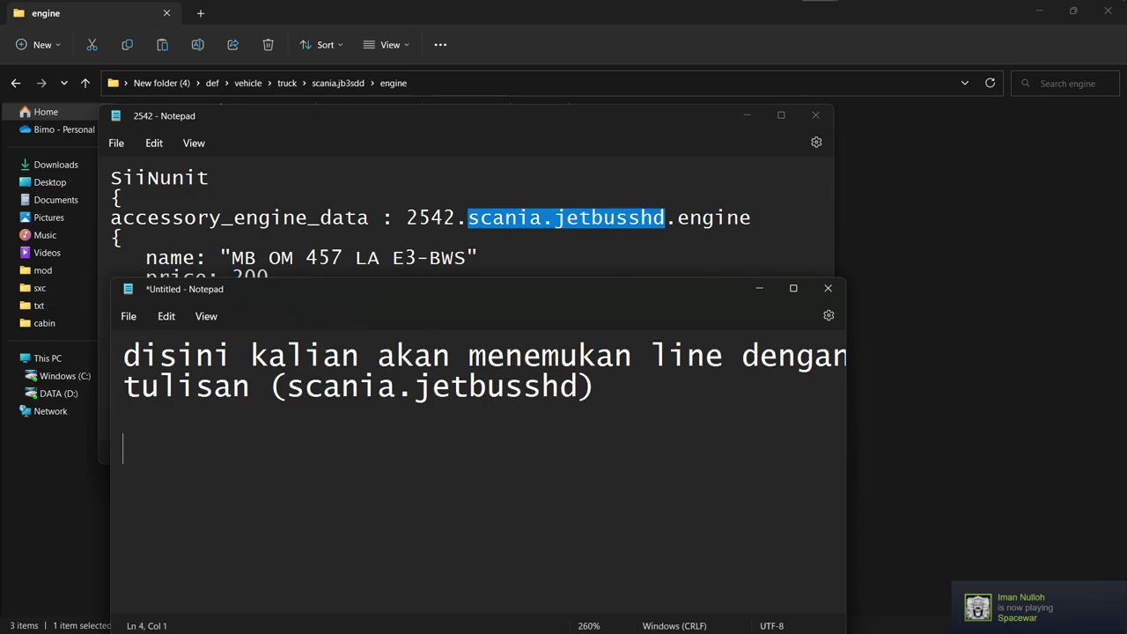
# Add a second paragraph to the note: "yang dimana line tersebut ditujukan untuk mod bus EP3 (baik ori maupun editannya).", breaking the line before "mod".
pyautogui.write('yang dimana ')
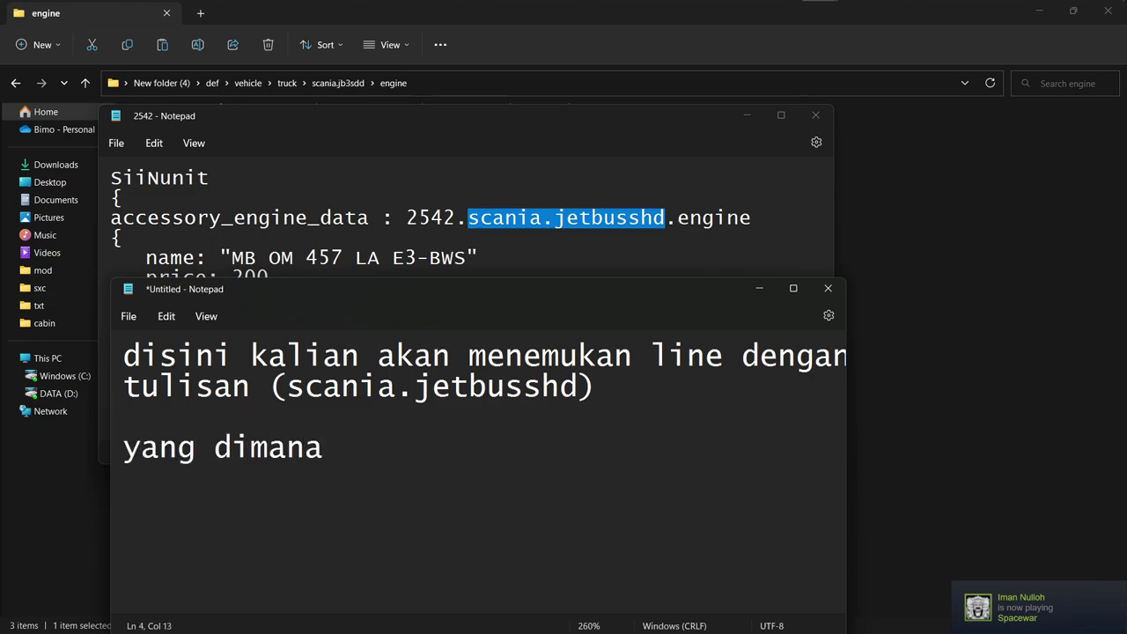
pyautogui.write('lin')
pyautogui.write('tersebtu')
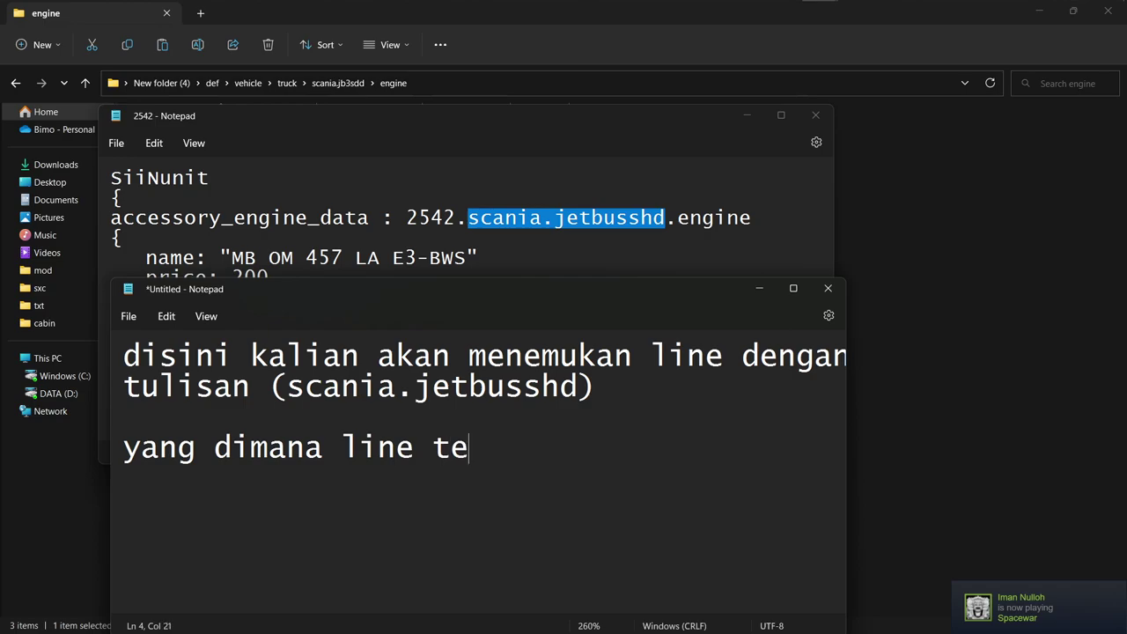
pyautogui.press('BackSpace')
pyautogui.press('BackSpace')
pyautogui.write('ut dituju')
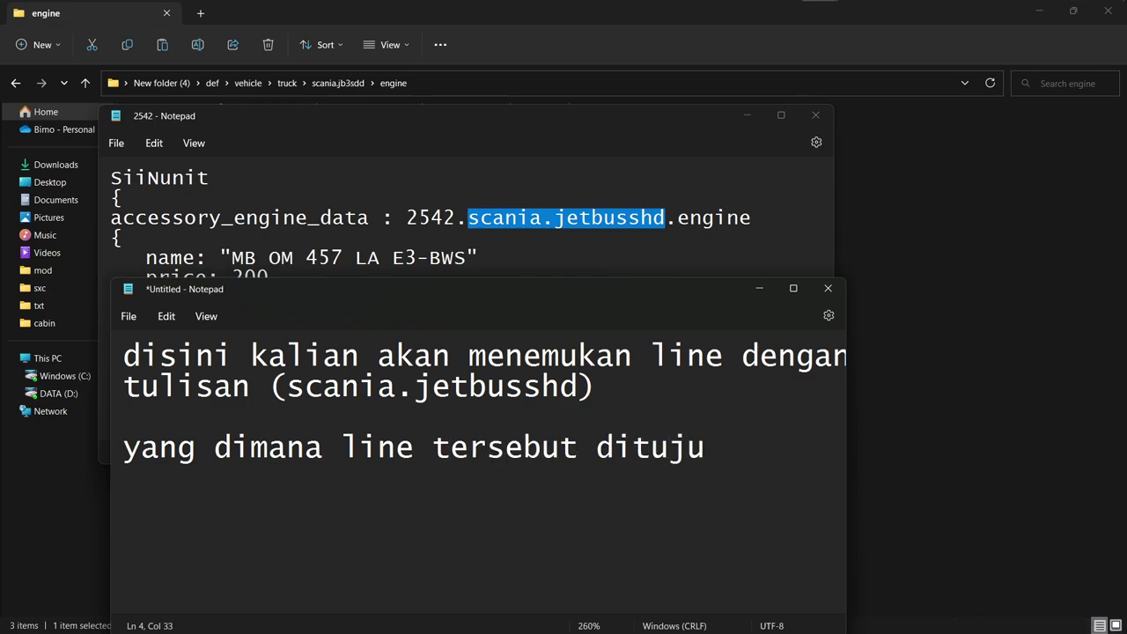
pyautogui.write('kan untuk')
pyautogui.press('Return')
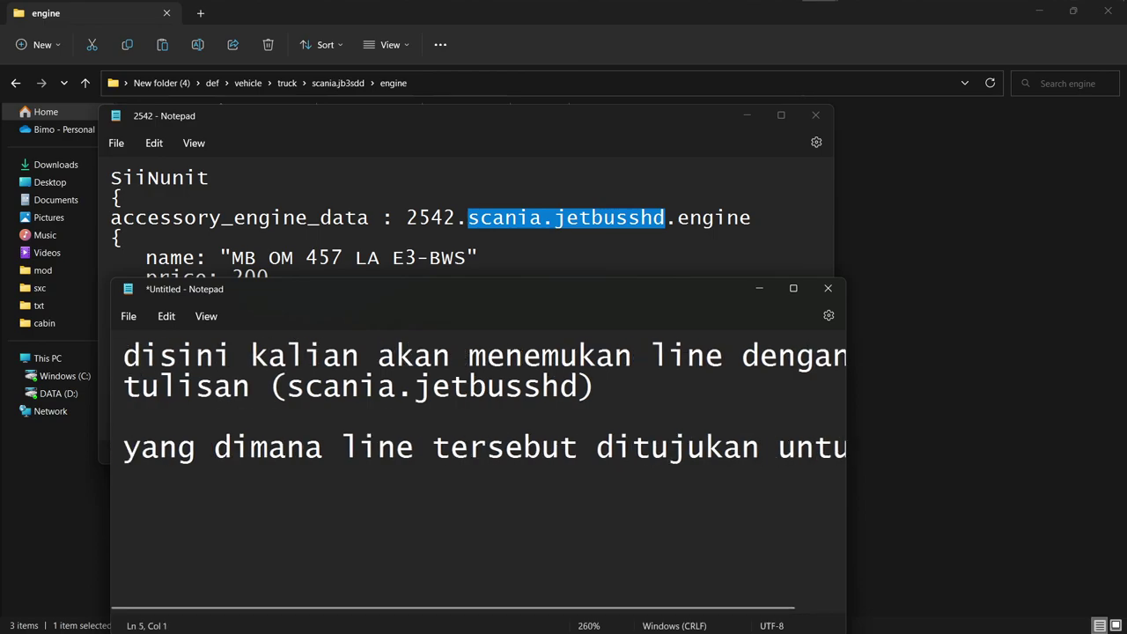
pyautogui.write('mod bus')
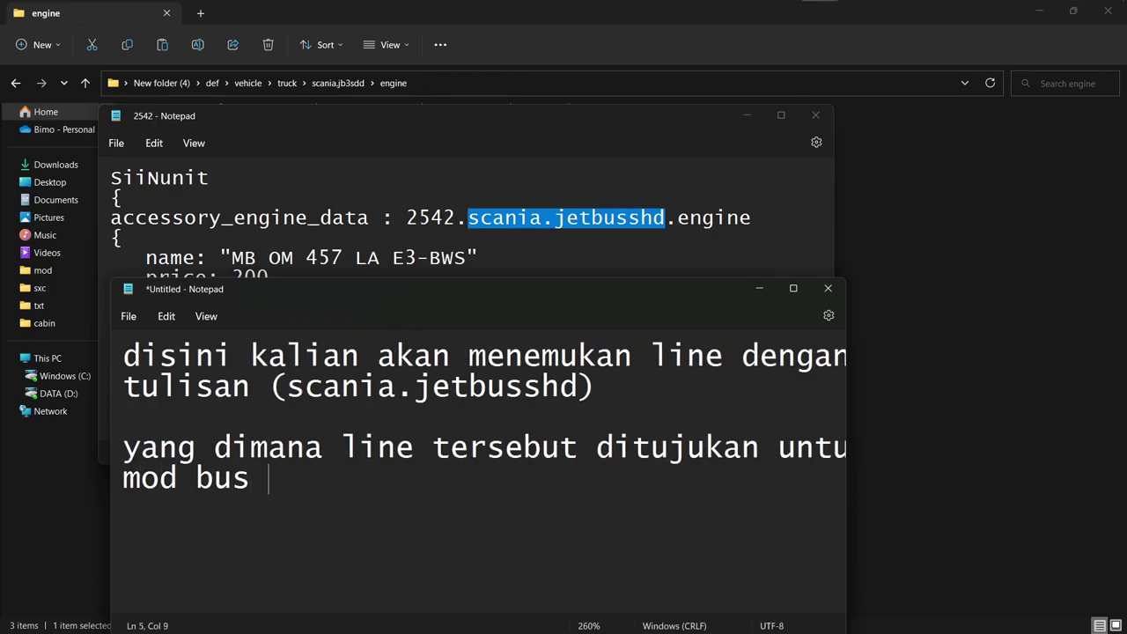
pyautogui.write(' EP3 (baik ')
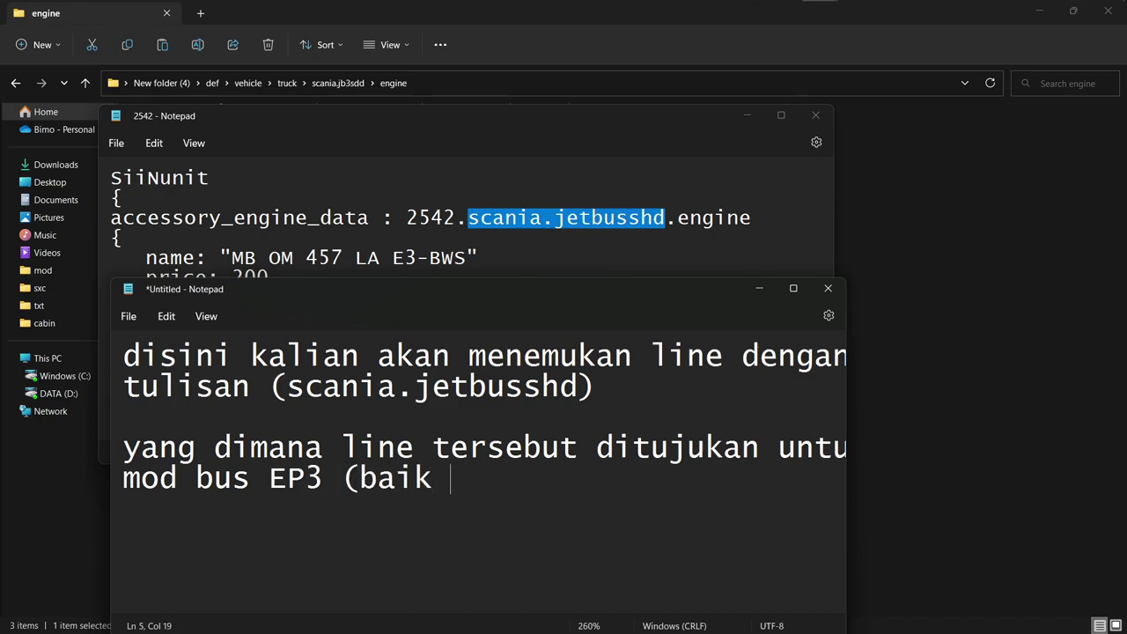
pyautogui.write('ori maup')
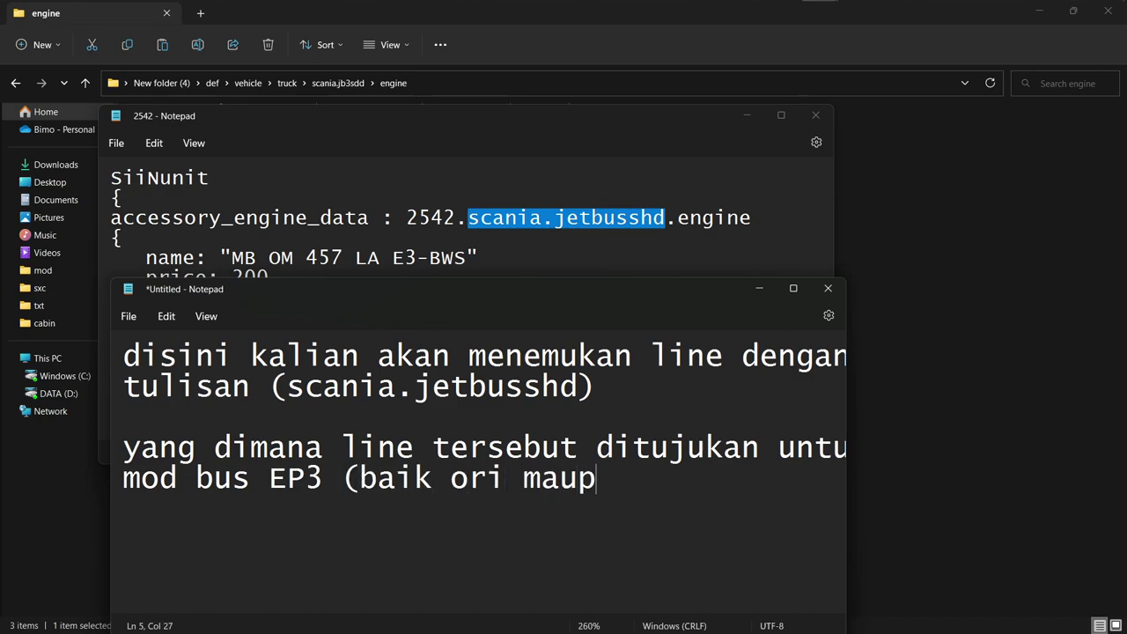
pyautogui.write('un editannya)>')
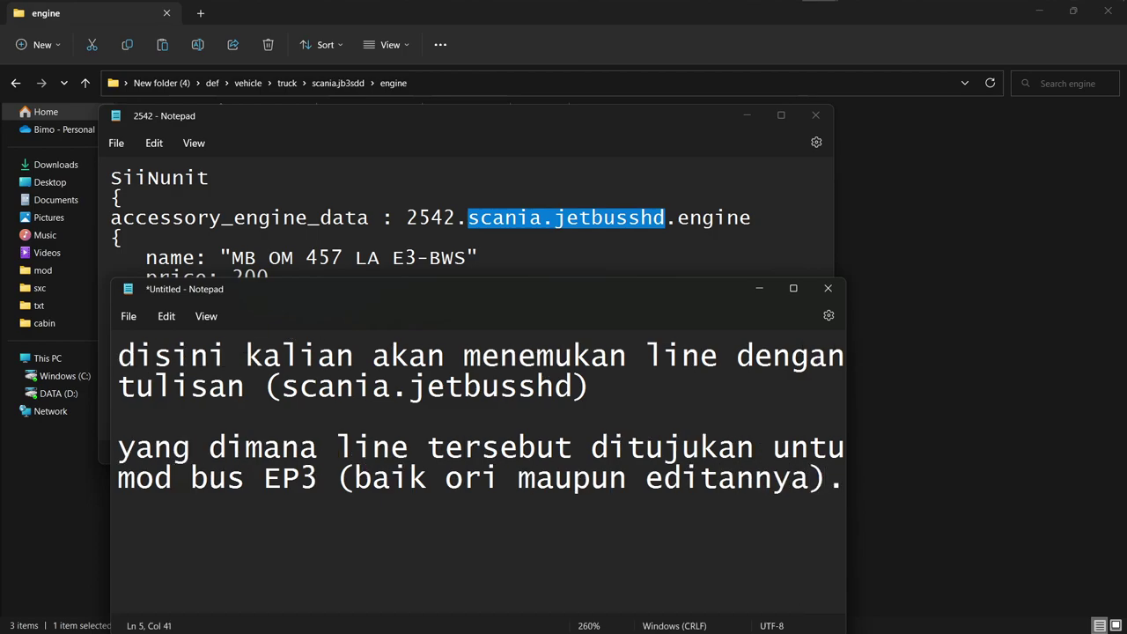
# Replace the note's whole text with "berhubung mod sdd ini sudah standalone".
pyautogui.hotkey('ctrl', 'a')
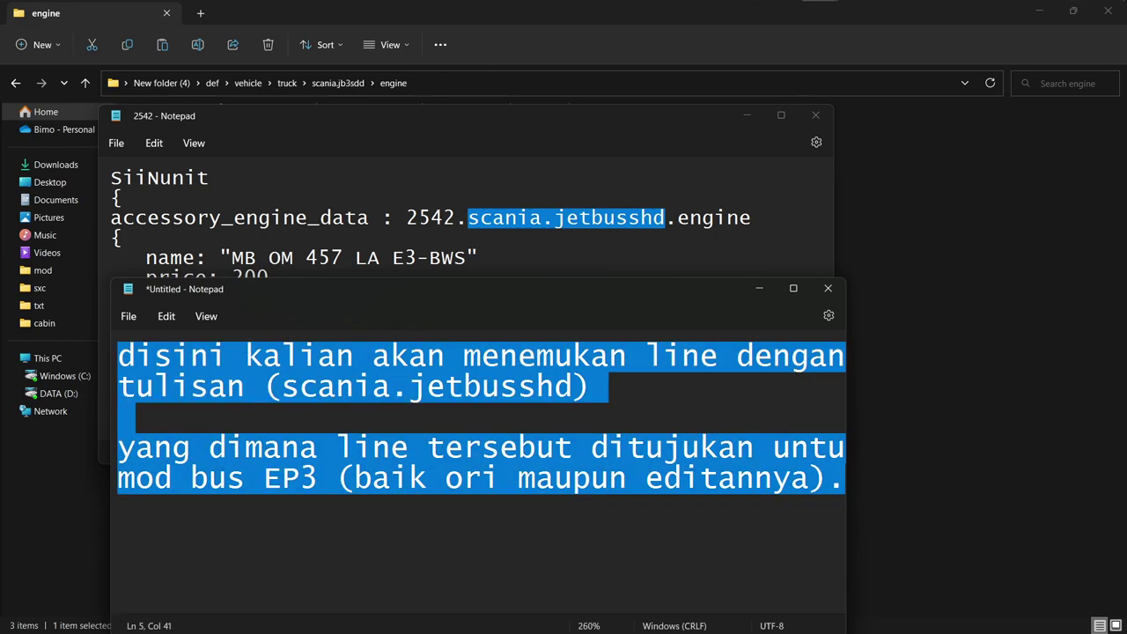
pyautogui.press('BackSpace')
pyautogui.write('berh')
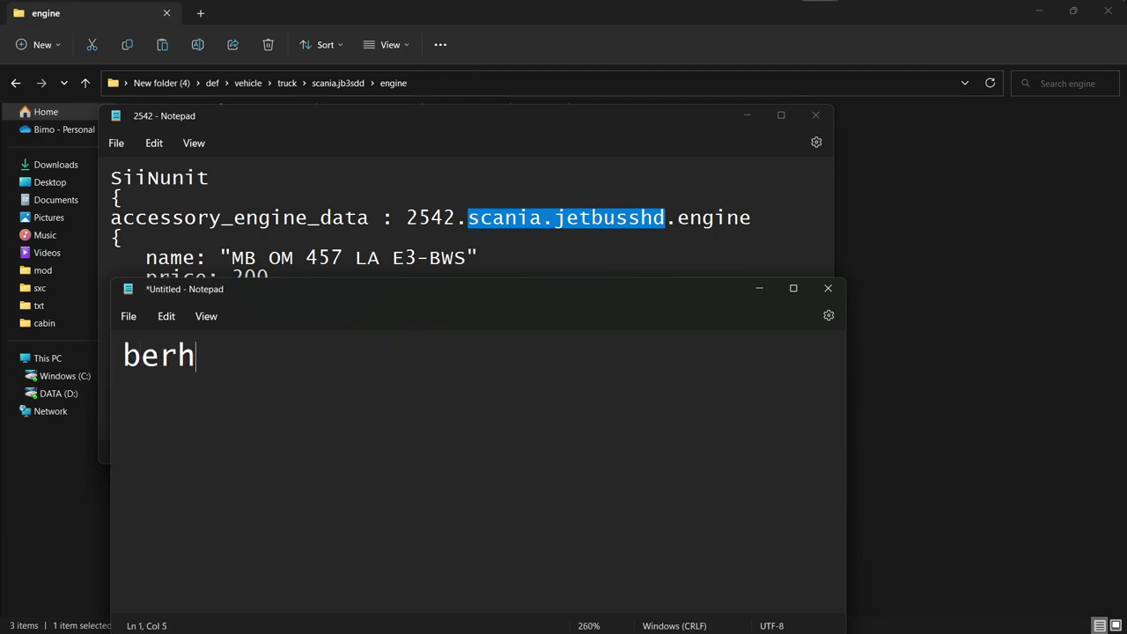
pyautogui.write('ubung mod sdd')
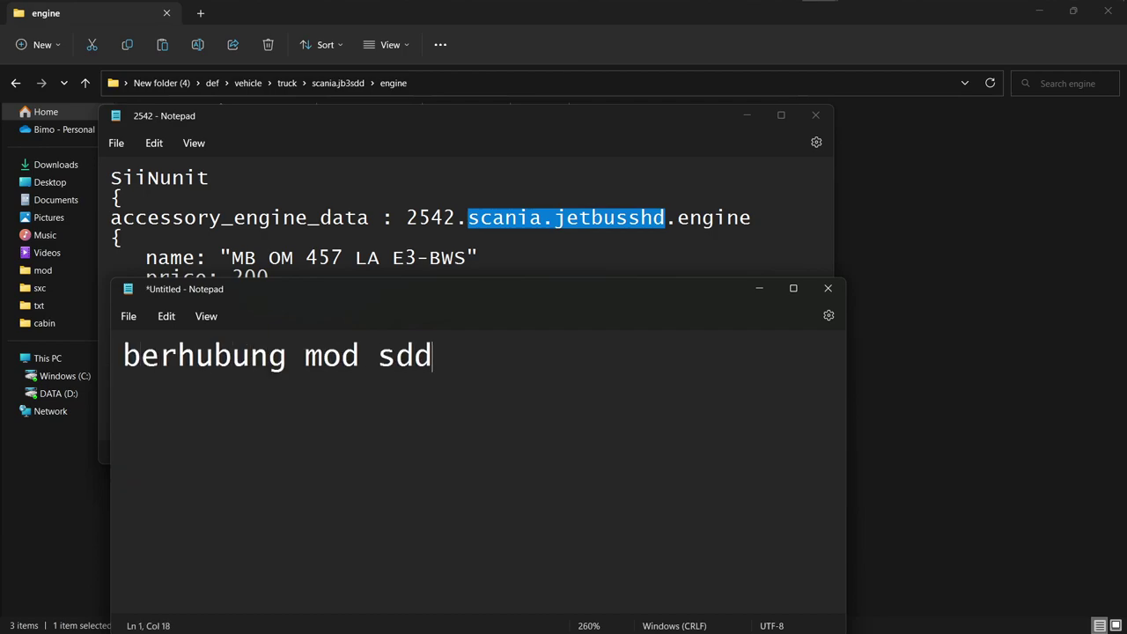
pyautogui.write(' ini sudah st')
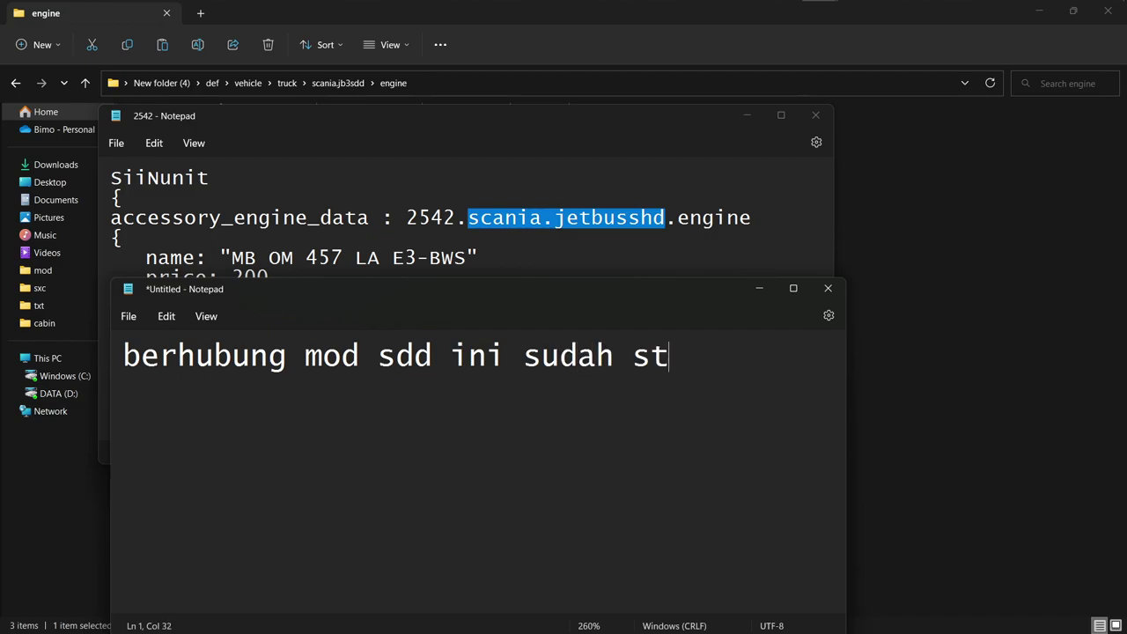
pyautogui.write('andalone')
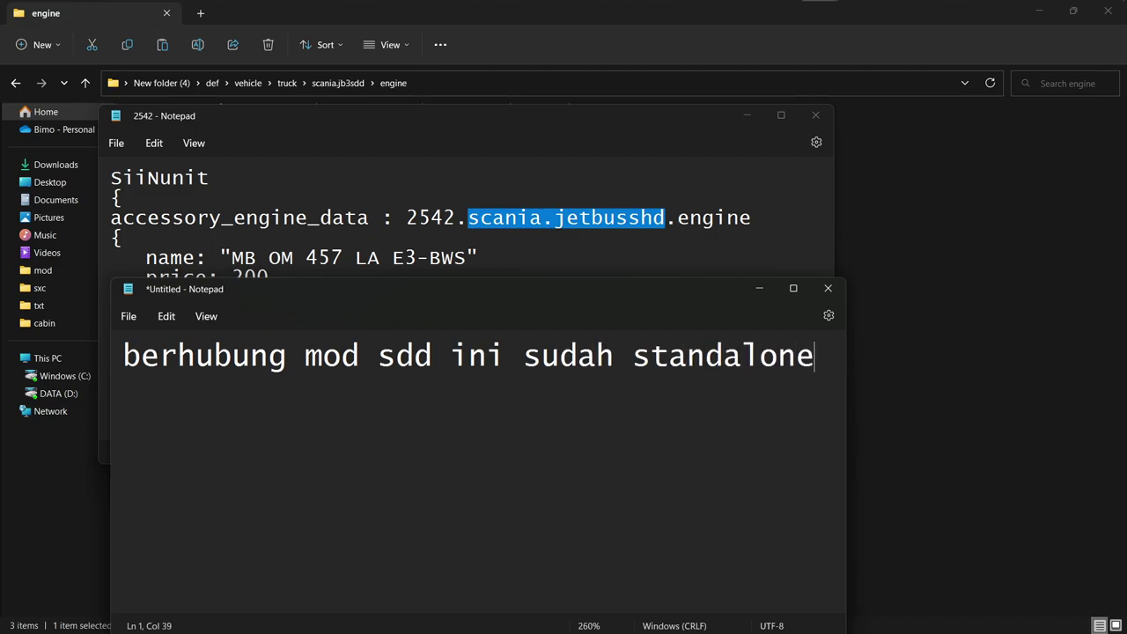
# Continue the note on new lines with "maka wajib kita ganti nama defnya sesuai" and "sub folder yang ada.".
pyautogui.press('Return')
pyautogui.write('maka w')
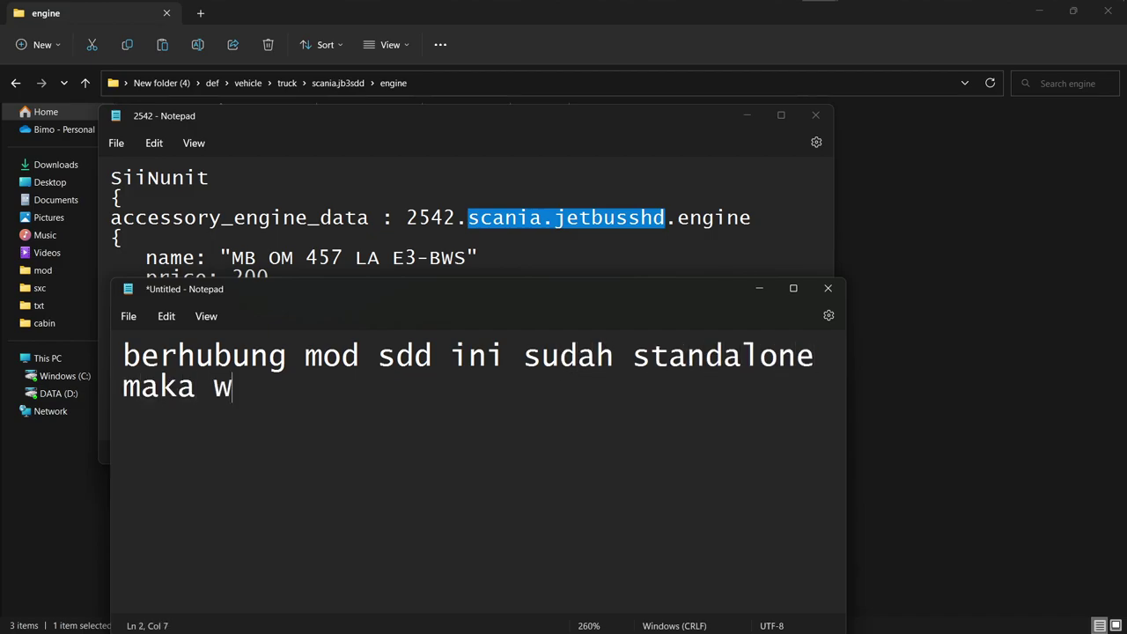
pyautogui.write('ajib kita g')
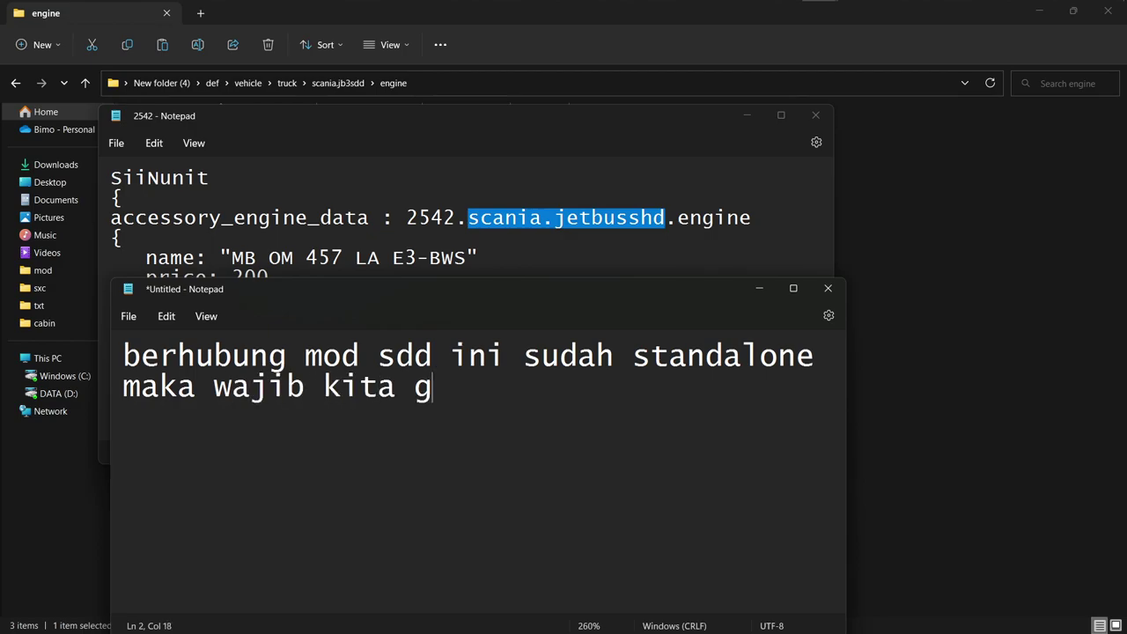
pyautogui.write('anti nama ')
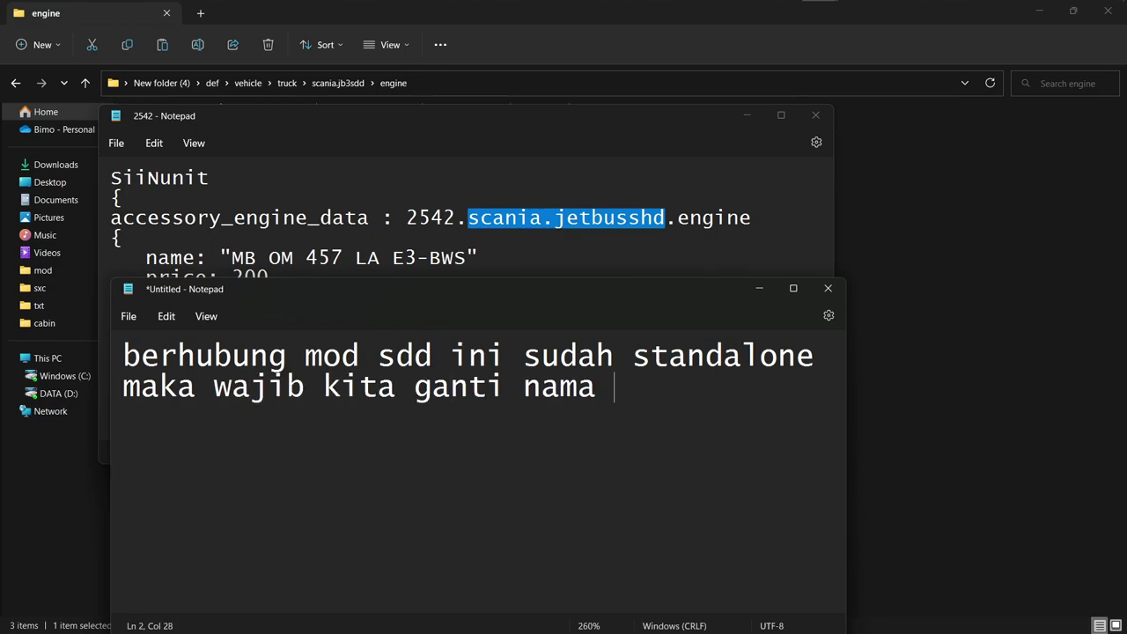
pyautogui.write('defnya sesu')
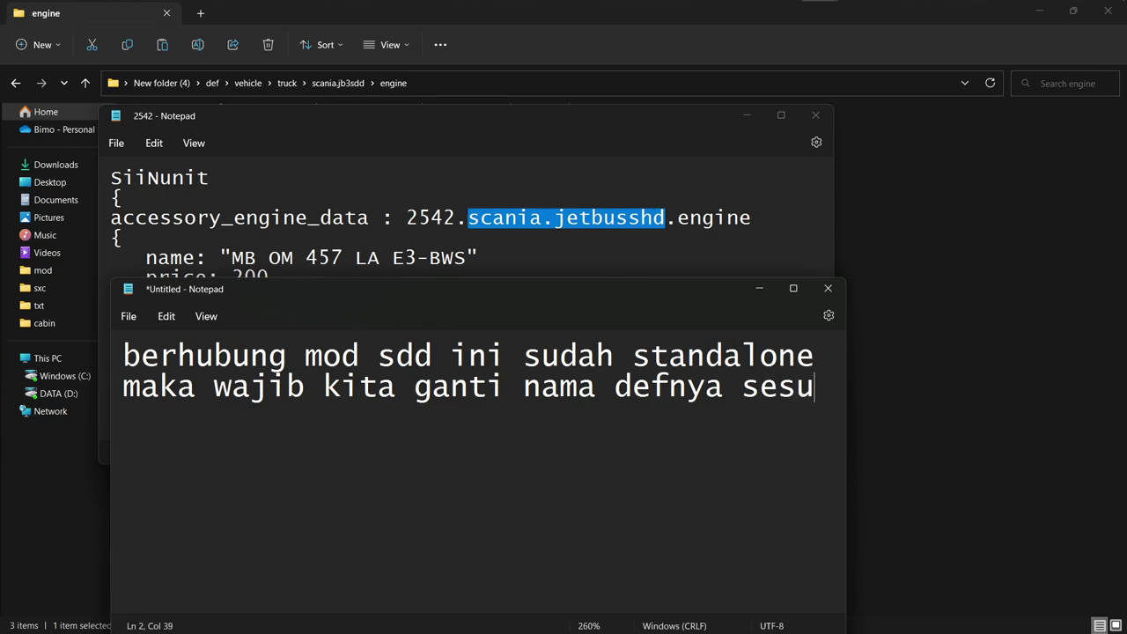
pyautogui.write('ai')
pyautogui.press('Return')
pyautogui.write('sub f')
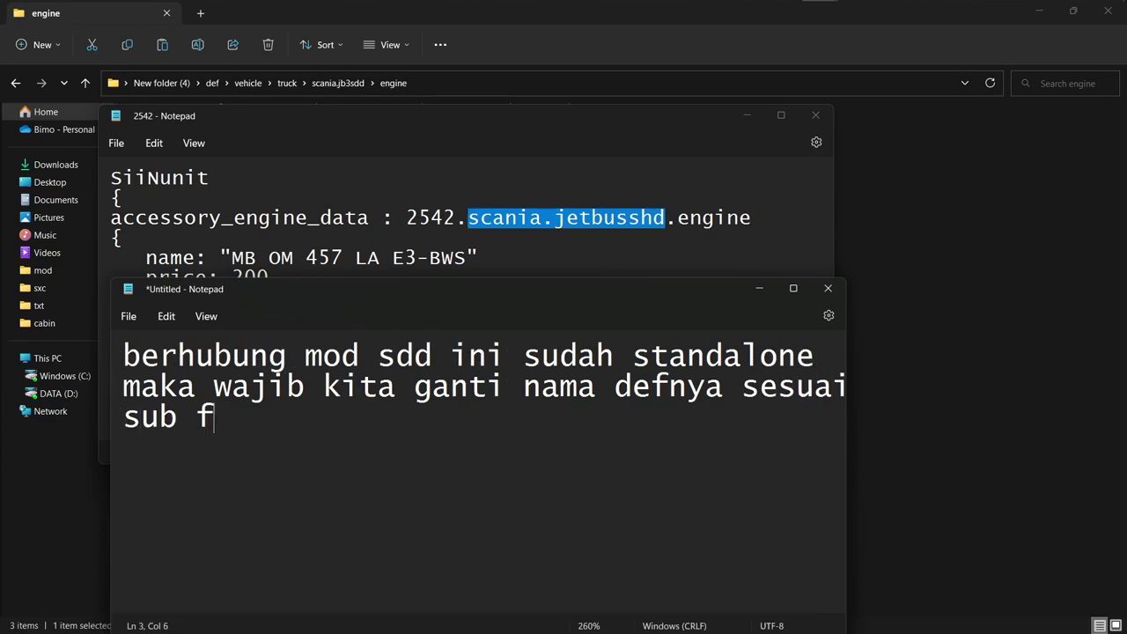
pyautogui.write('older yang a')
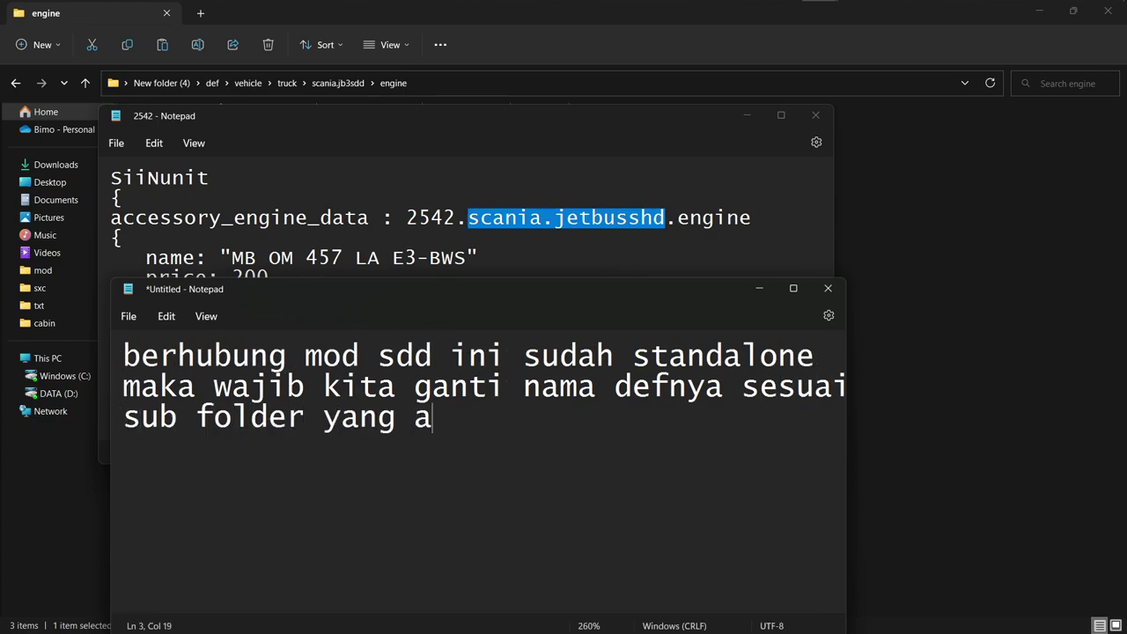
# Add a separate paragraph to the note giving the replacement name, "menjadi (scania.jb3sdd".
pyautogui.write('men')
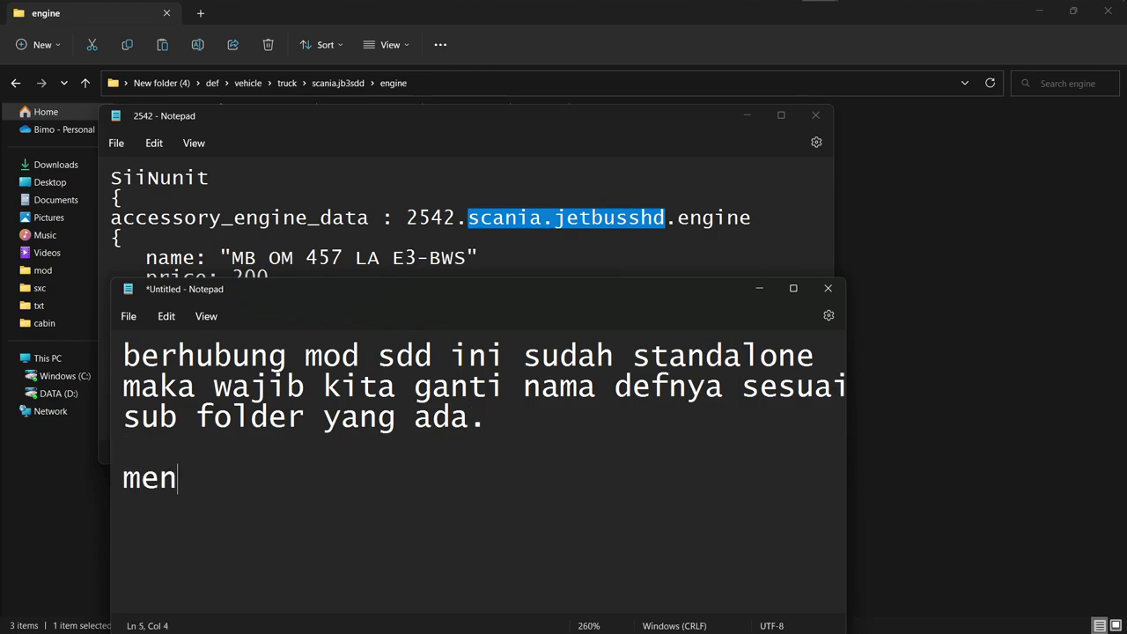
pyautogui.write('jadi (')
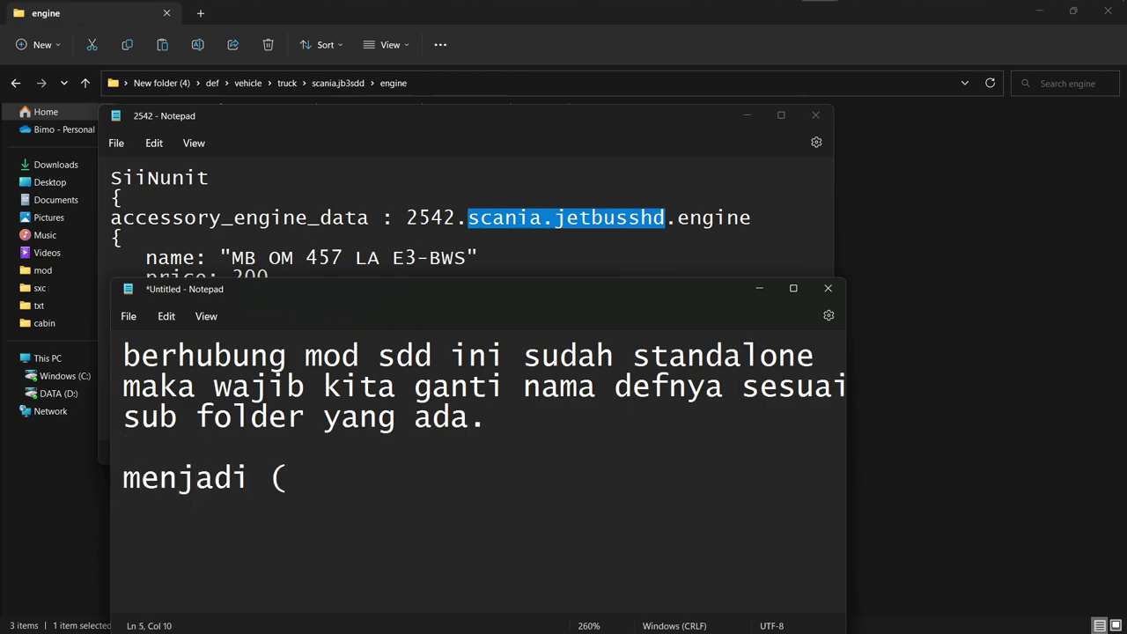
pyautogui.write('scania.')
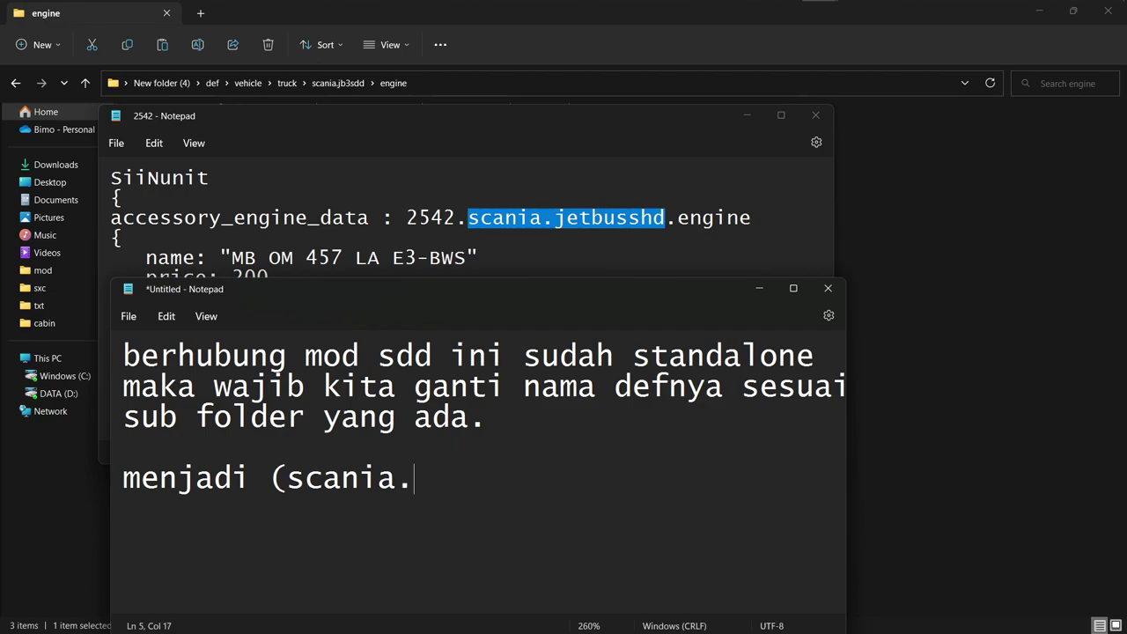
pyautogui.write('jb3sdd(')
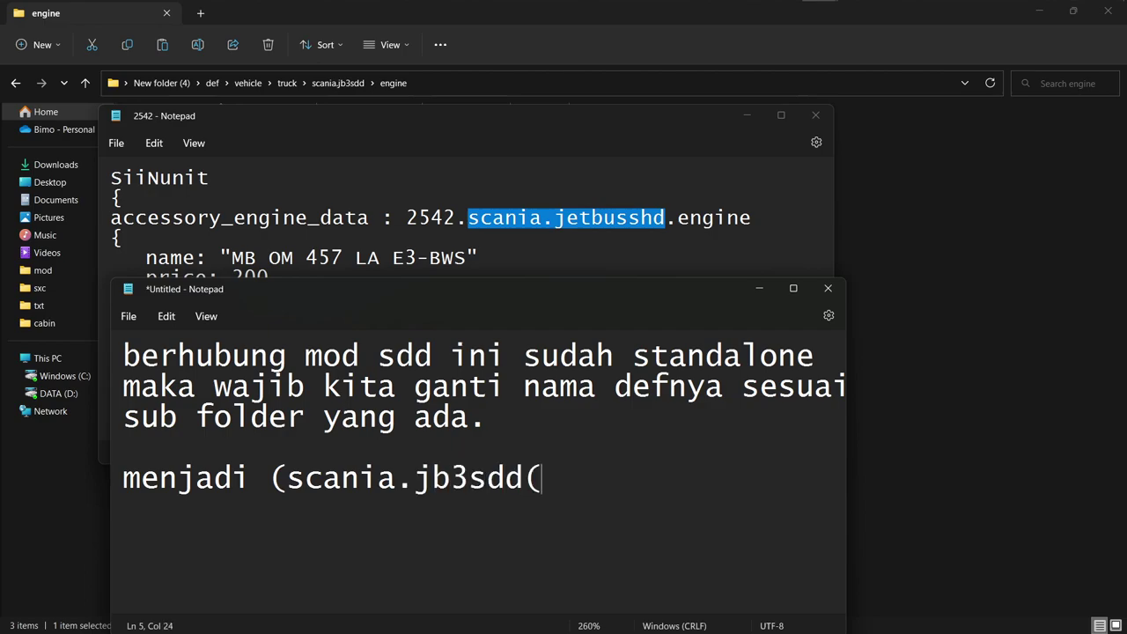